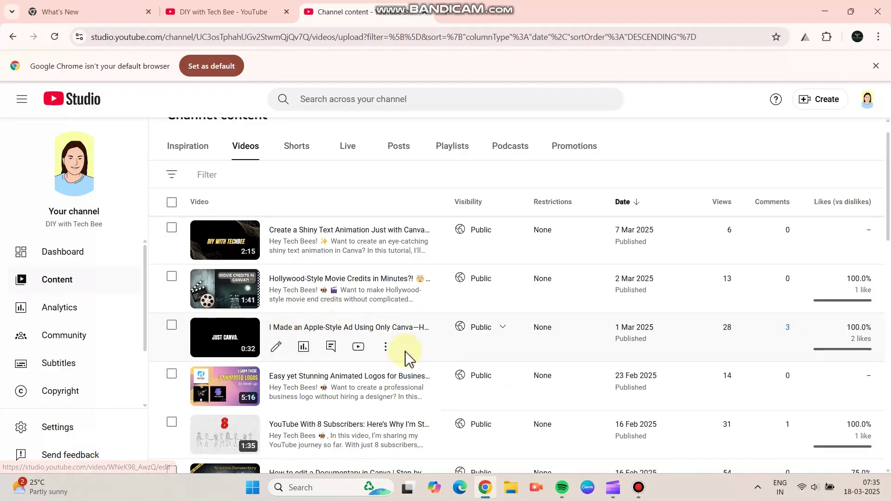
Open the comments on the Apple-style ad video and read the viewer's request to see how it was made
click(330, 348)
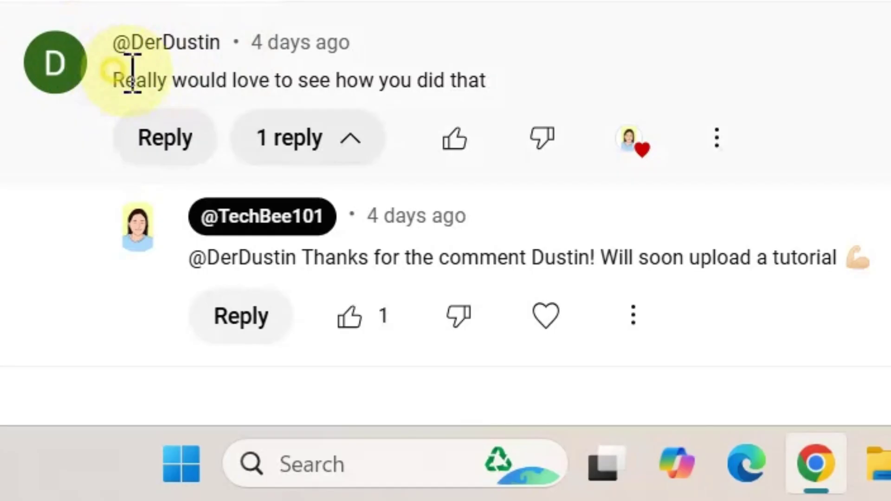
drag(231, 346, 369, 355)
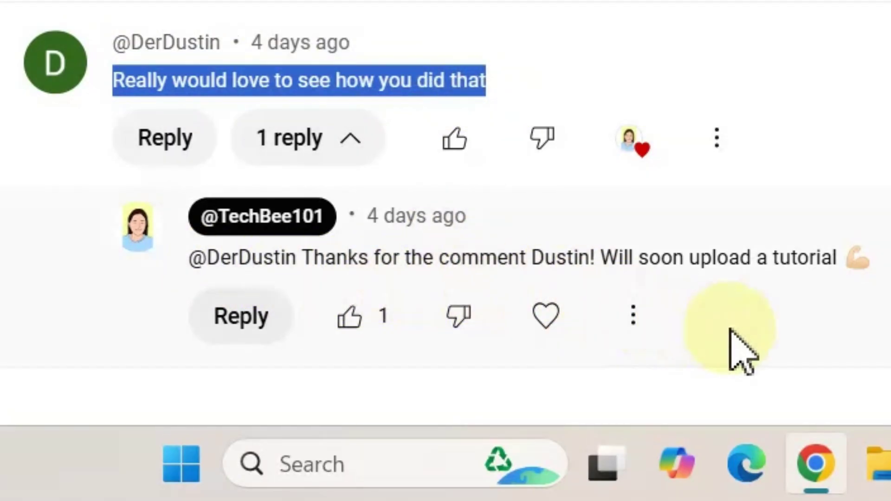
click(882, 278)
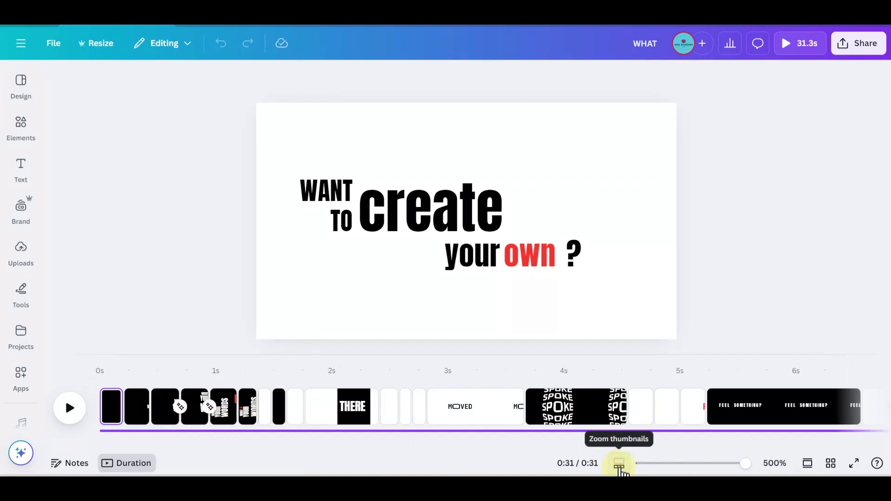
Switch to the finished ad design in Canva, review its page timeline at different zooms, and play the animation
drag(734, 468, 686, 469)
scroll(139, 404, left, 10)
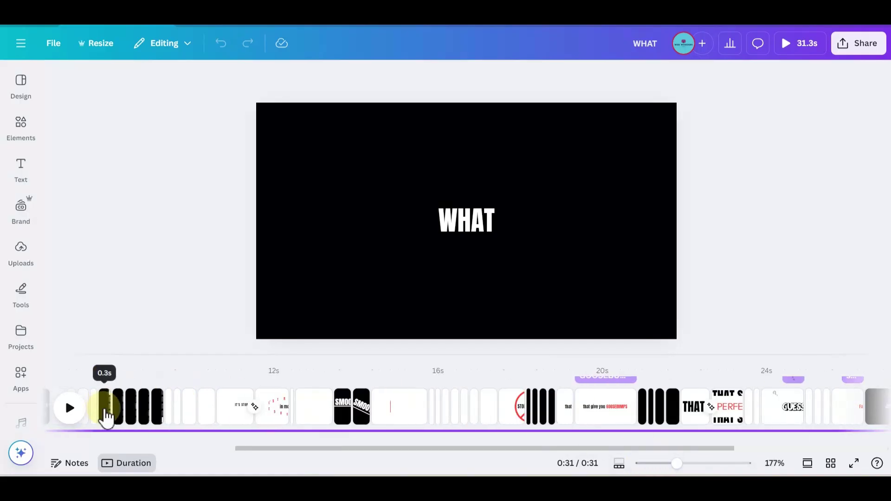
scroll(112, 420, right, 10)
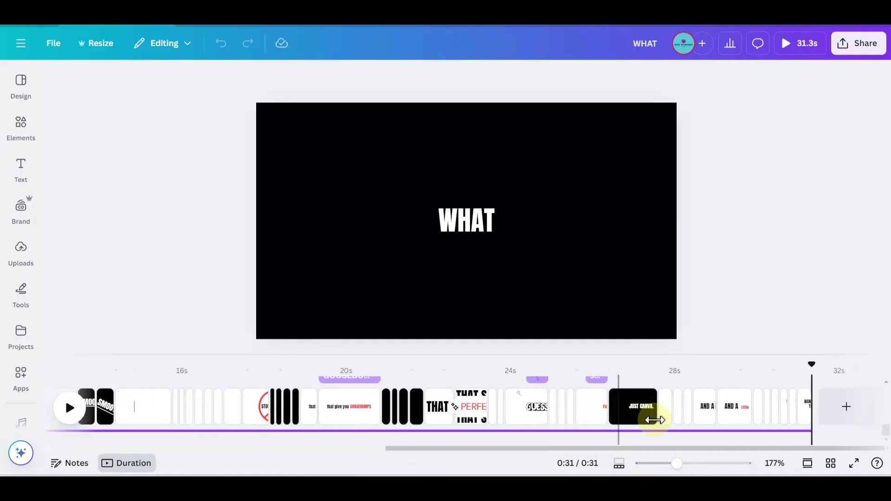
drag(724, 464, 772, 462)
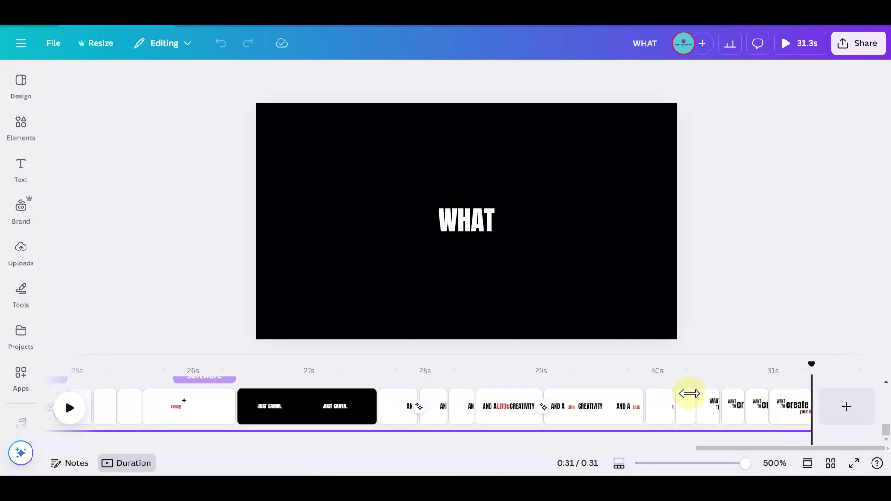
scroll(342, 409, left, 20)
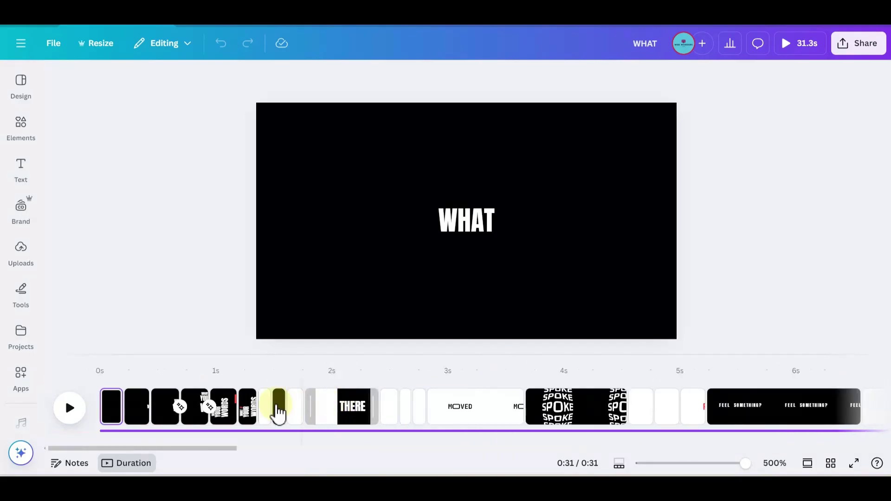
click(70, 408)
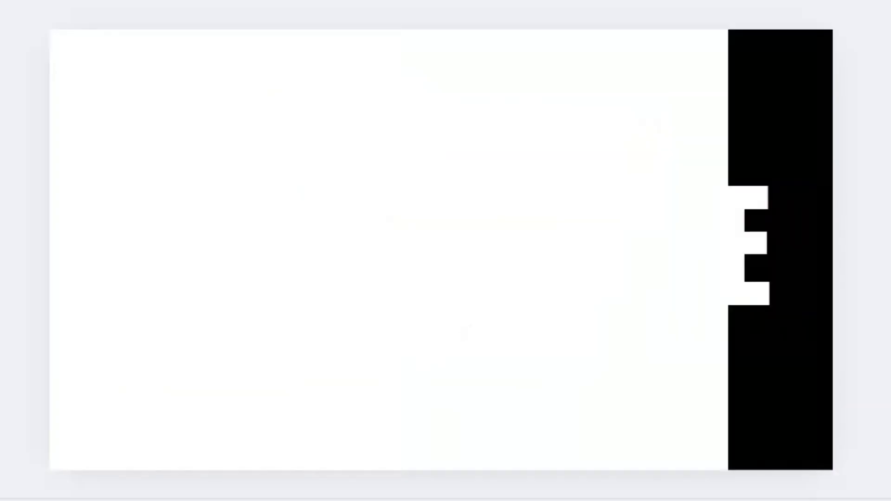
click(69, 409)
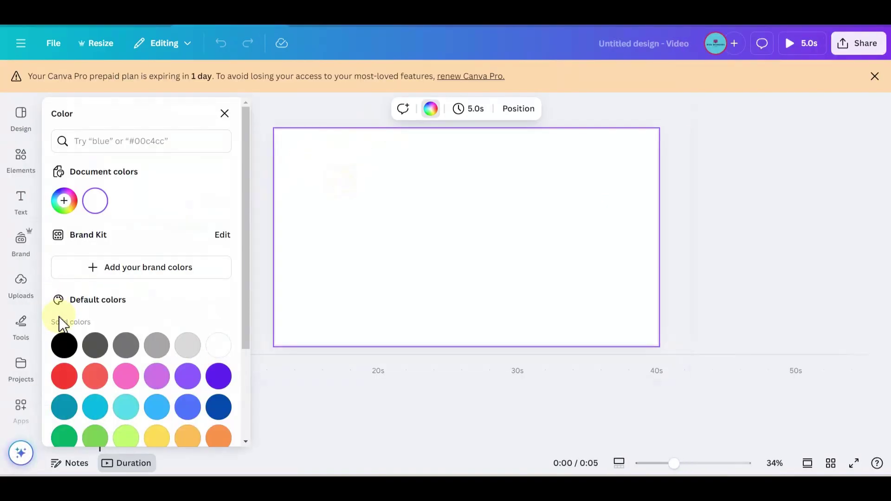
Set the blank video page's background to black and add a heading reading "WHAT"
click(64, 348)
click(875, 77)
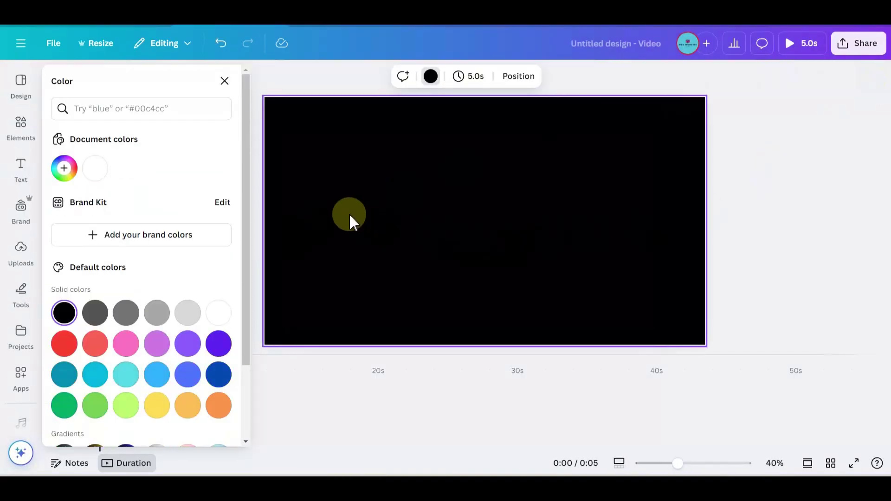
click(23, 177)
click(115, 254)
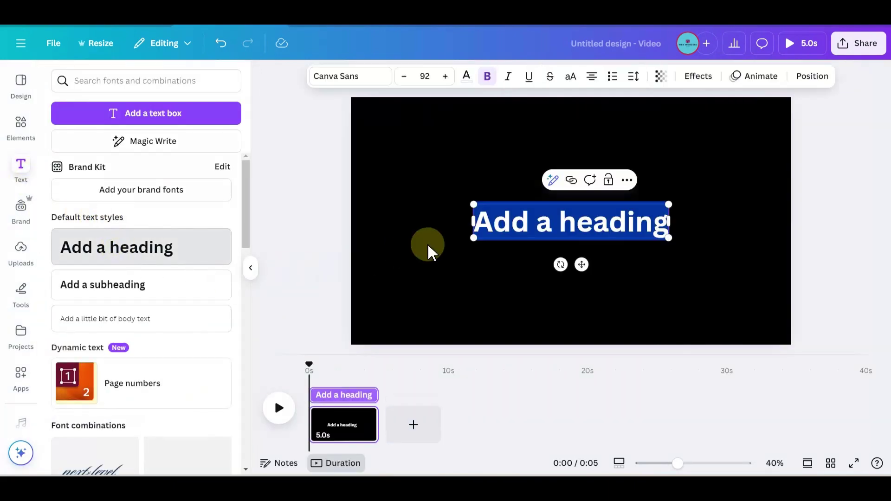
text(WHAT)
click(431, 253)
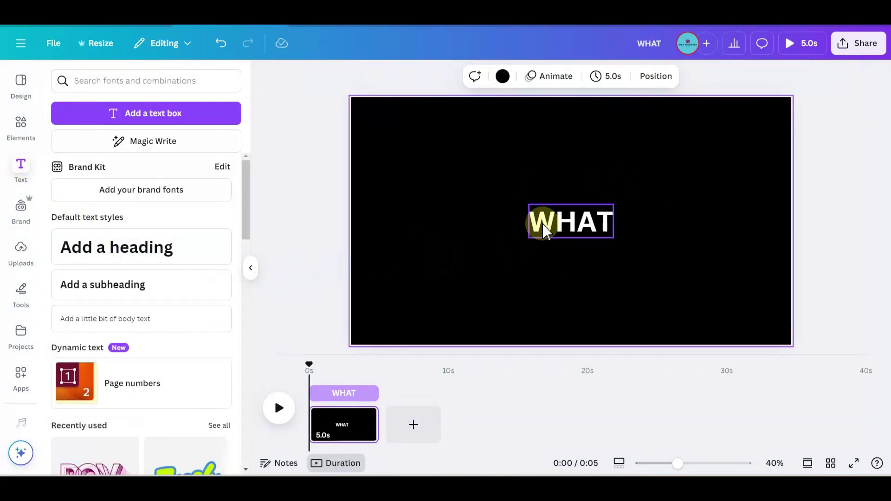
Change the font of the "WHAT" heading to Anton
click(541, 229)
click(350, 76)
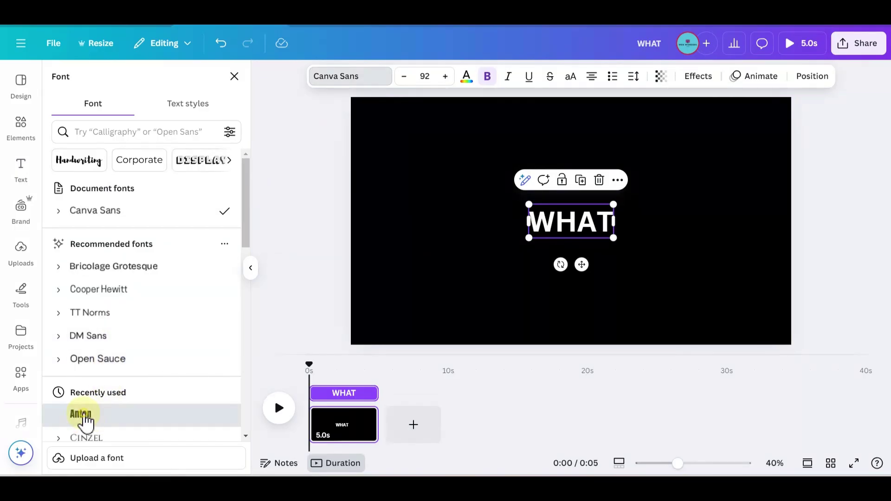
click(82, 415)
click(518, 222)
Duplicate the "WHAT" text just below the original and change the copy's wording to "IF"
click(573, 233)
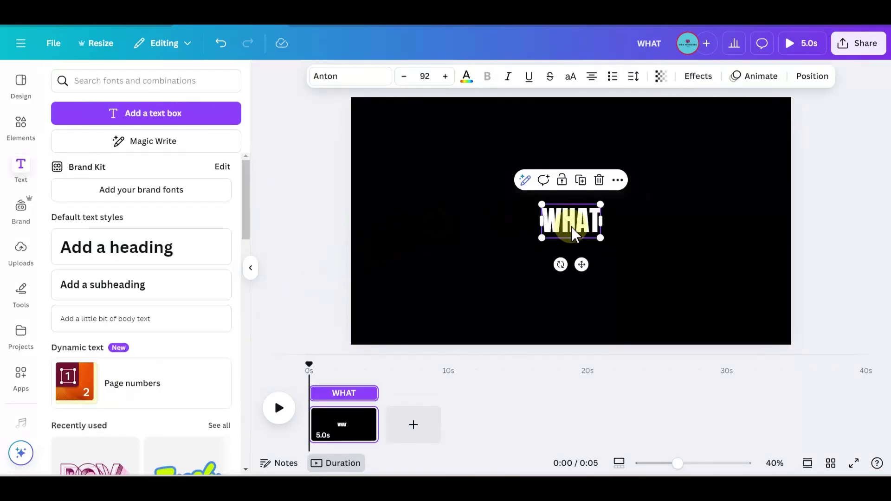
drag(575, 235, 598, 266)
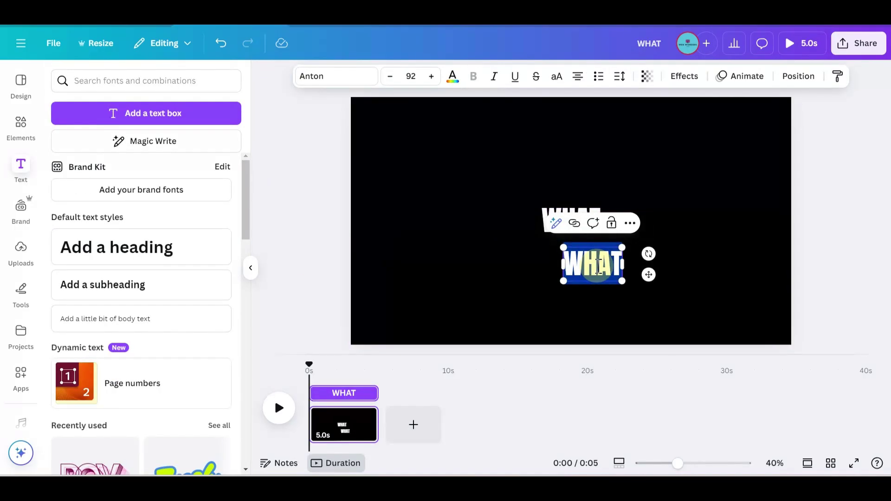
key(BackSpace)
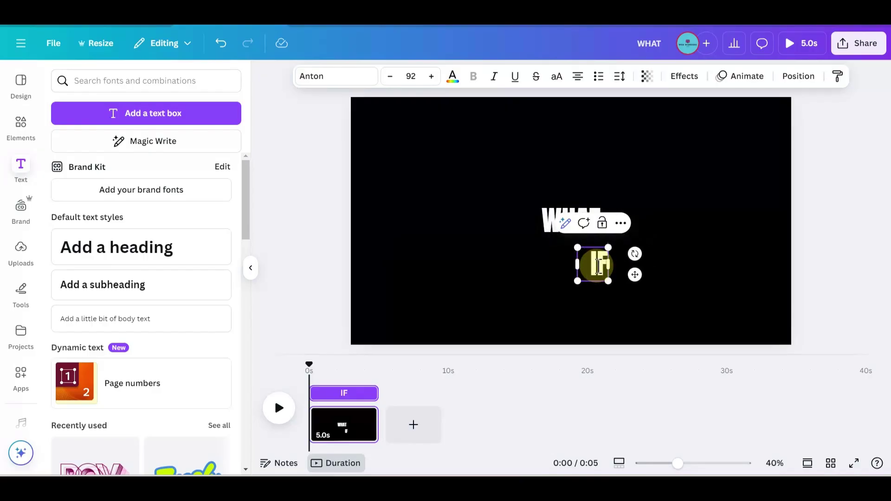
click(553, 288)
Color the "IF" text red and move it level with "WHAT", over the page's right edge
click(604, 269)
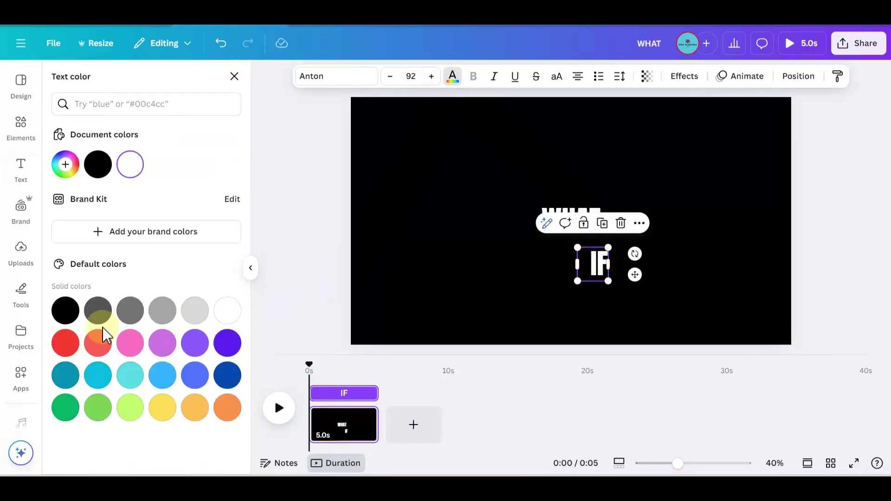
click(504, 299)
drag(595, 273, 814, 227)
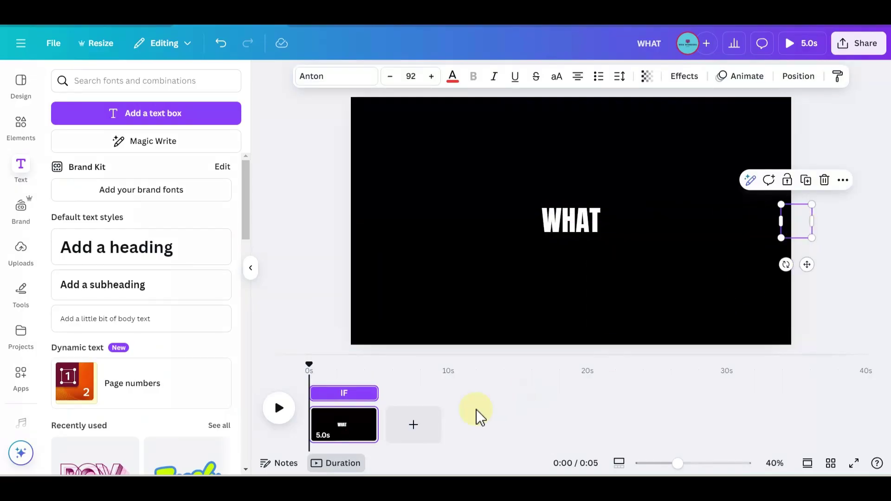
Duplicate the first page and, on the copy, shift "WHAT" left and bring "IF" in beside it
right_click(348, 426)
click(394, 240)
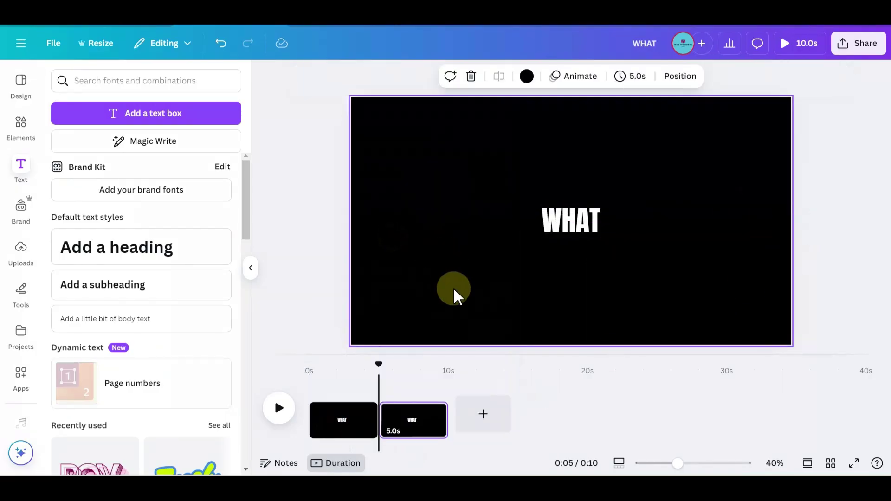
drag(567, 230, 534, 218)
drag(786, 229, 576, 227)
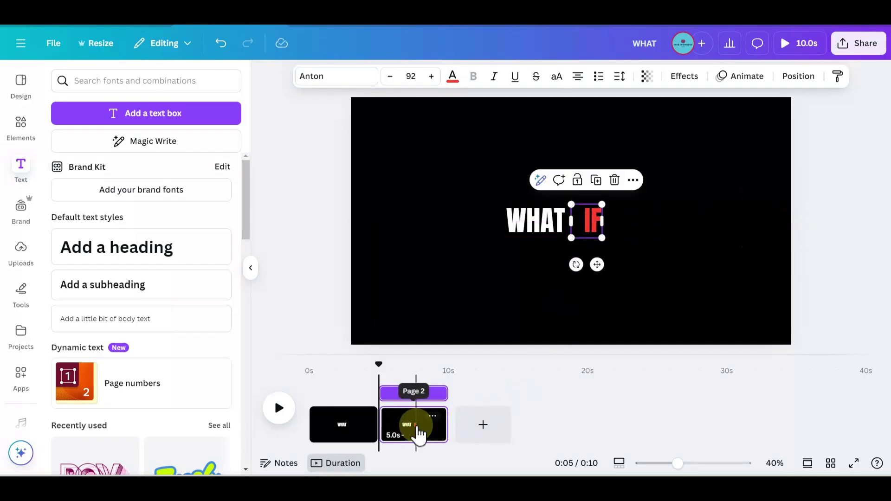
Duplicate "WHAT" below the line on the second page and change the copy's wording to "YOUR"
click(593, 227)
click(535, 232)
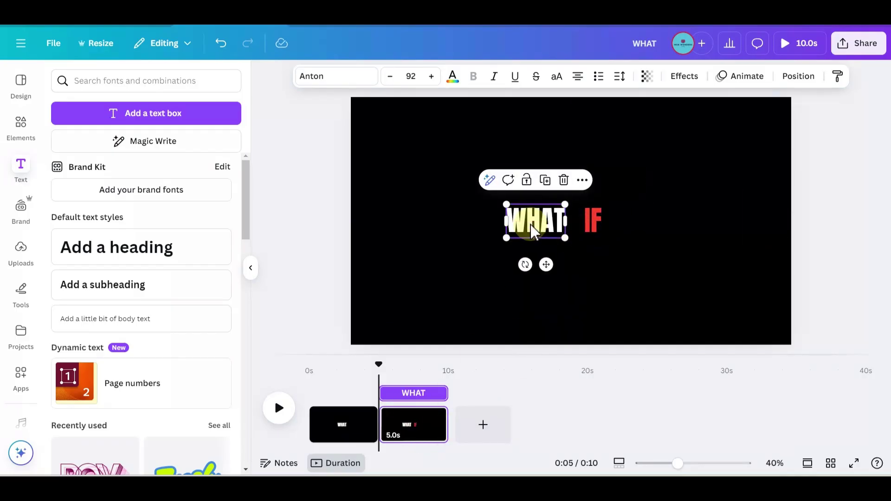
drag(535, 232, 559, 274)
text(YOUR)
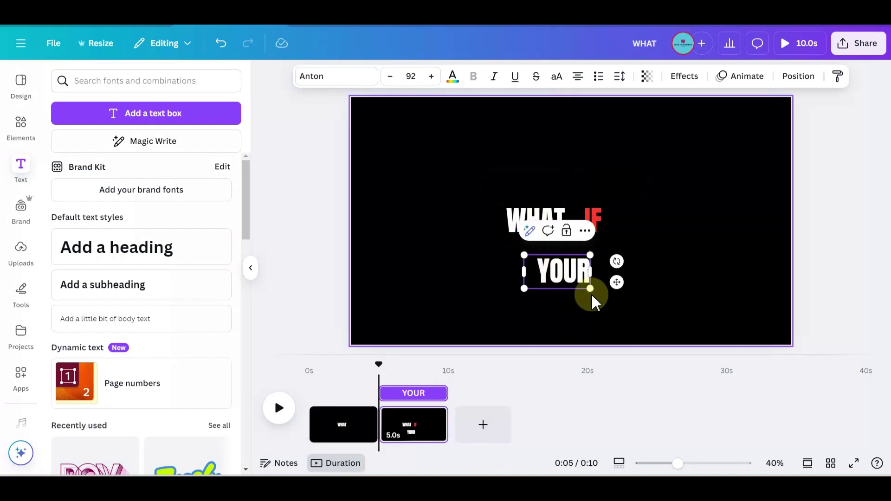
Enlarge the "YOUR" text to about size 151 and move it past the page's right edge
drag(590, 288, 632, 310)
click(603, 281)
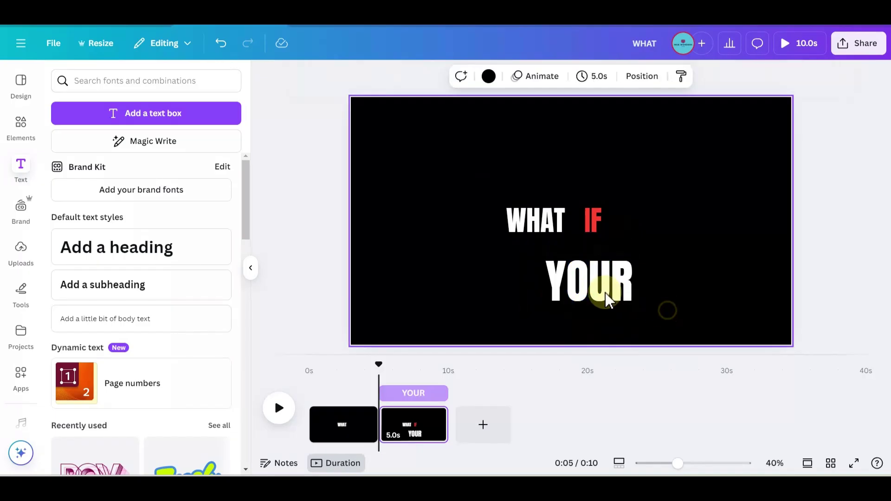
drag(603, 282, 844, 235)
Duplicate the second page and, on the copy, bring "YOUR" in beneath "WHAT IF"
right_click(405, 434)
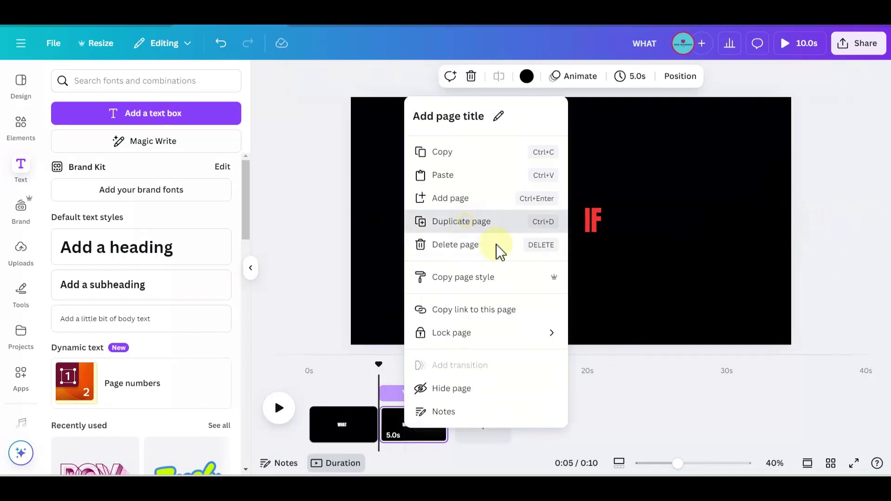
click(464, 222)
click(779, 243)
drag(780, 243, 620, 306)
Change the wording of a second copy of "YOUR", placed to its lower right, to "WORDS"
double_click(618, 305)
key(BackSpace)
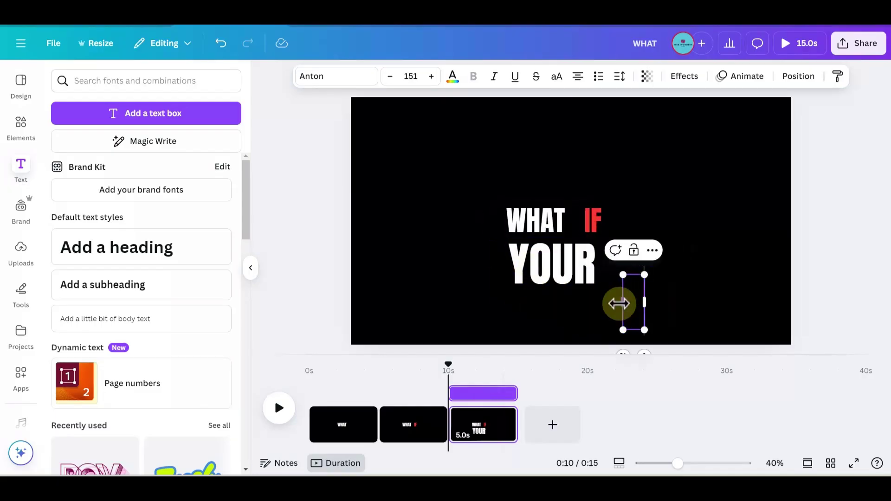
text(WORDS)
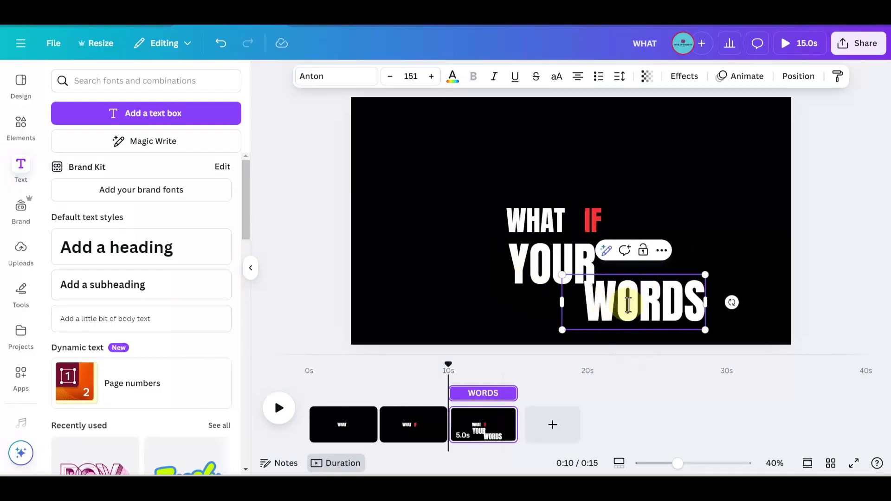
Enlarge the "WORDS" text to about size 235 and move it past the page's right edge
drag(563, 274, 516, 257)
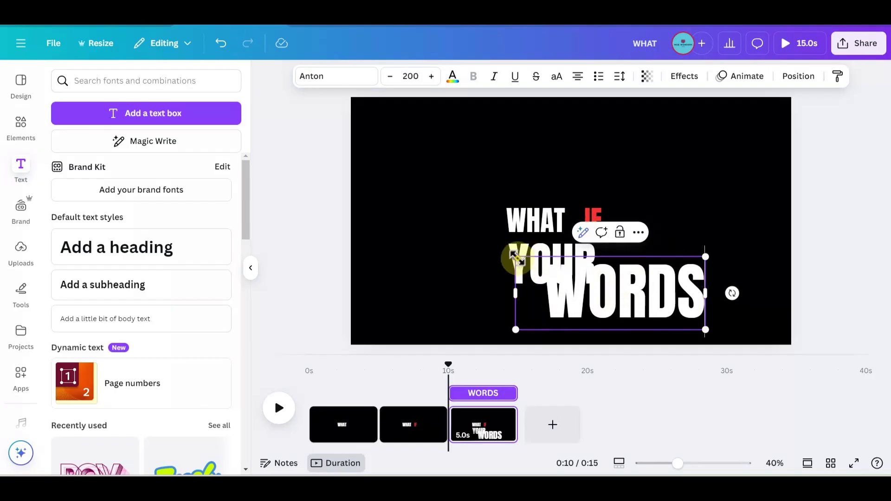
drag(515, 257, 484, 243)
drag(687, 275, 887, 234)
drag(779, 247, 839, 241)
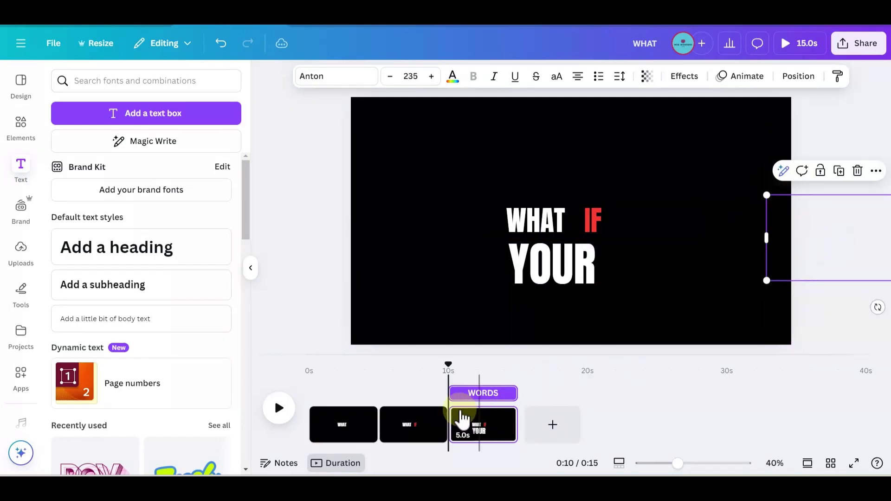
Duplicate the third page and, on the copy, move "WHAT IF YOUR" up and bring "WORDS" in beneath it
click(502, 416)
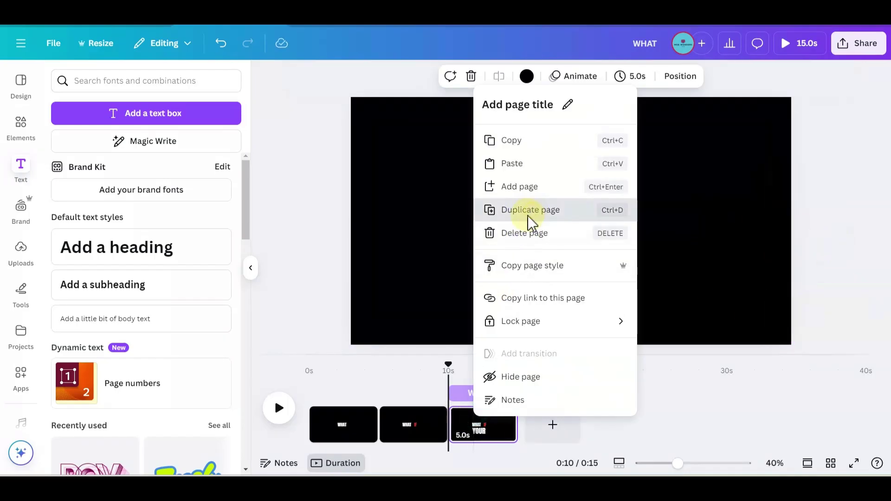
click(534, 211)
drag(478, 170, 635, 297)
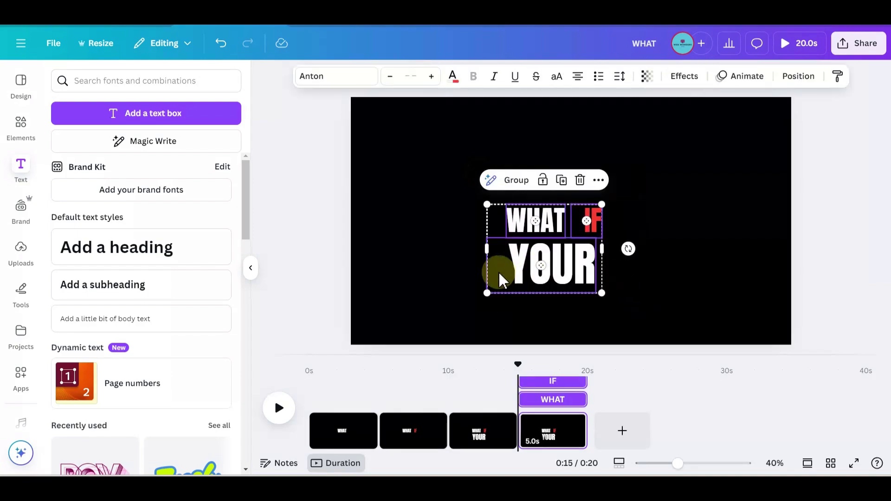
drag(497, 279, 512, 211)
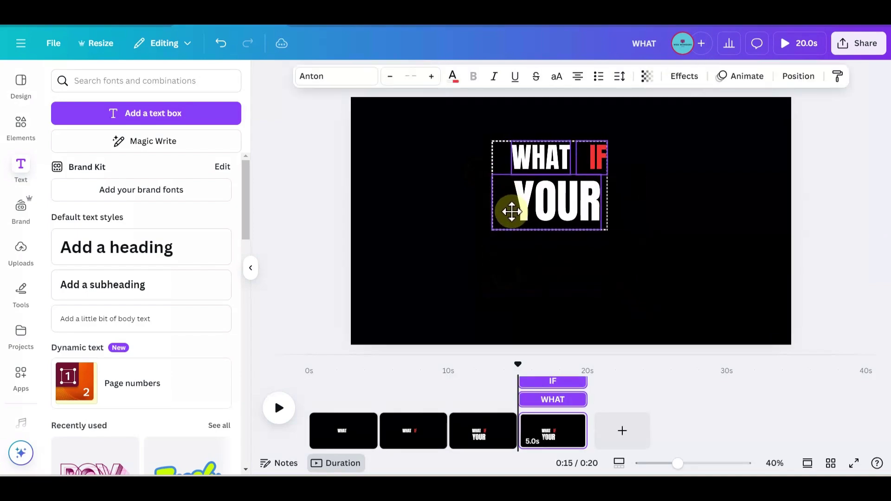
drag(813, 244, 402, 271)
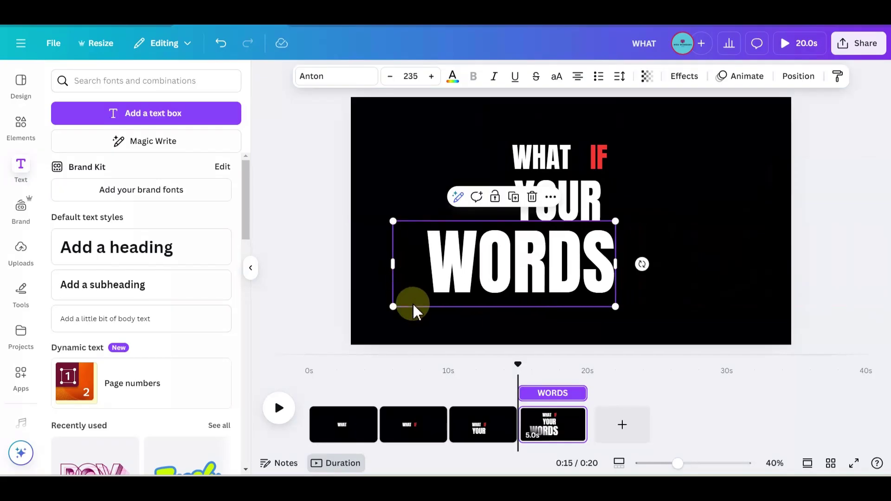
right_click(550, 425)
click(439, 321)
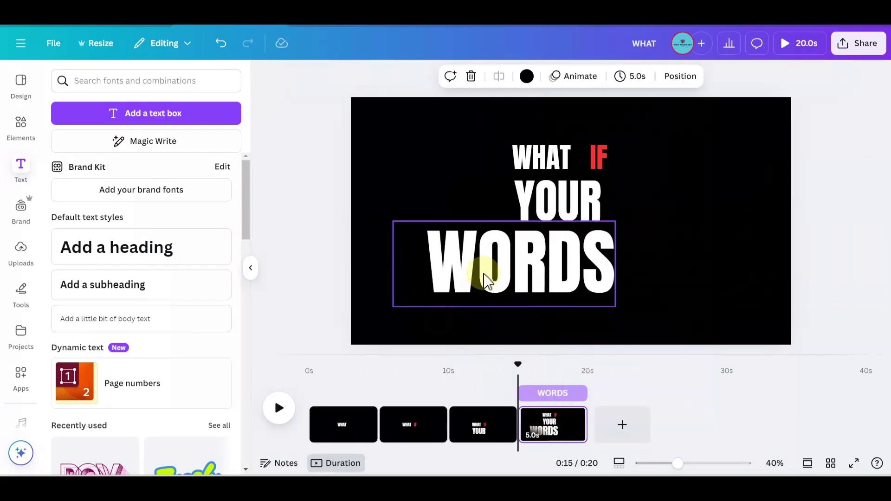
Duplicate the "WORDS" text to its lower right on the fourth page and change the copy's wording to "DIDN'T"
click(484, 273)
drag(491, 274, 629, 284)
double_click(628, 290)
key(BackSpace)
text(D)
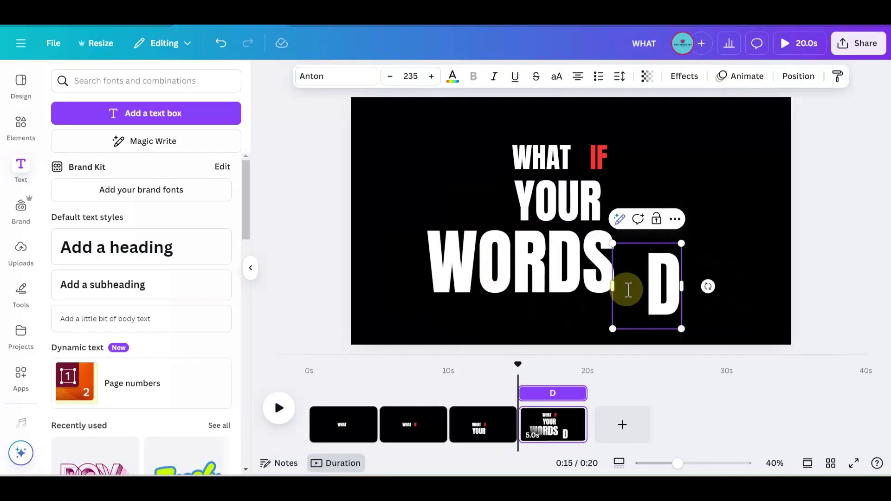
text(IDN'T)
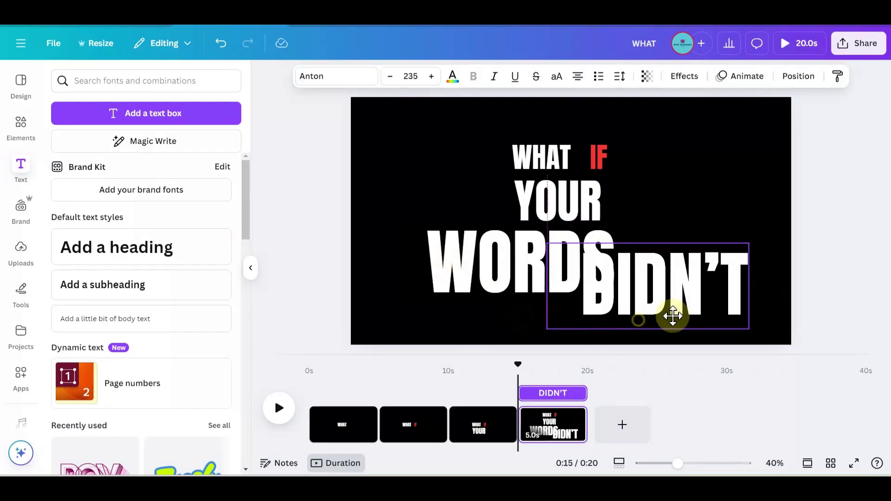
Color the "DIDN'T" text red on the fourth page and move it past the page's right edge
drag(672, 312, 718, 304)
click(453, 76)
click(65, 343)
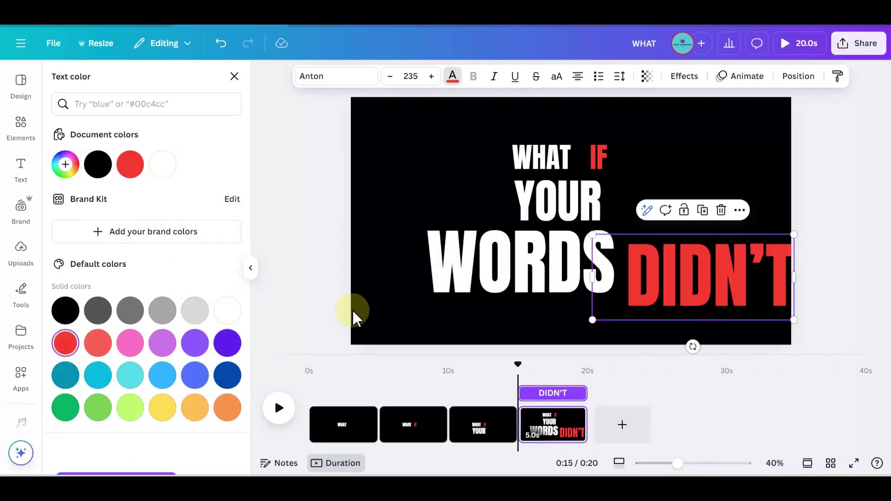
drag(692, 271, 867, 223)
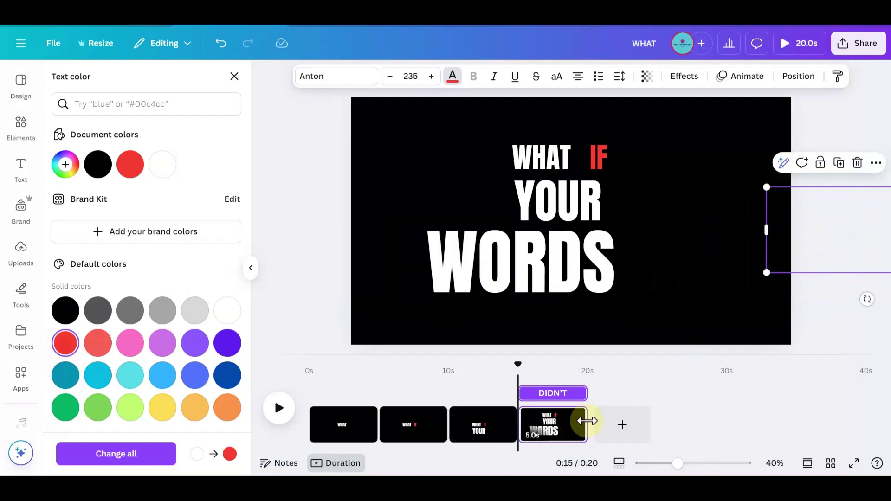
On a duplicate of the fourth page, rotate "WHAT IF YOUR WORDS" to read upward along the page's left side and bring "DIDN'T" in beside it
right_click(549, 441)
click(588, 225)
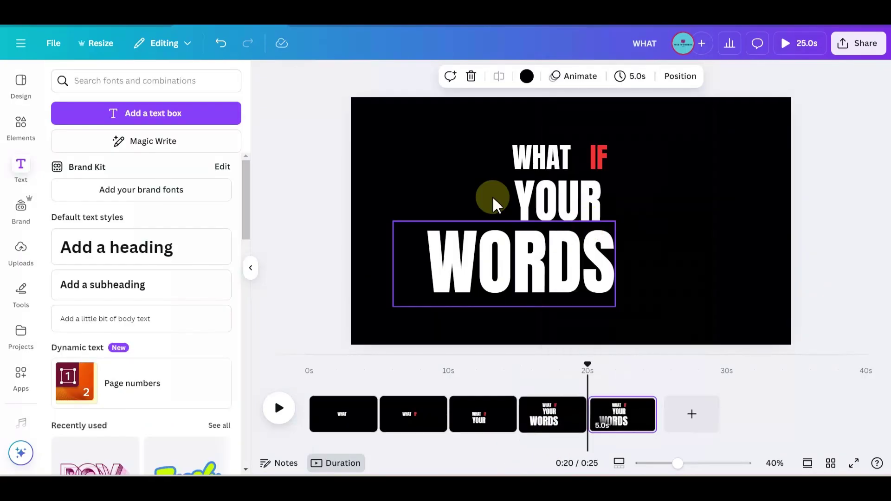
drag(420, 134, 643, 320)
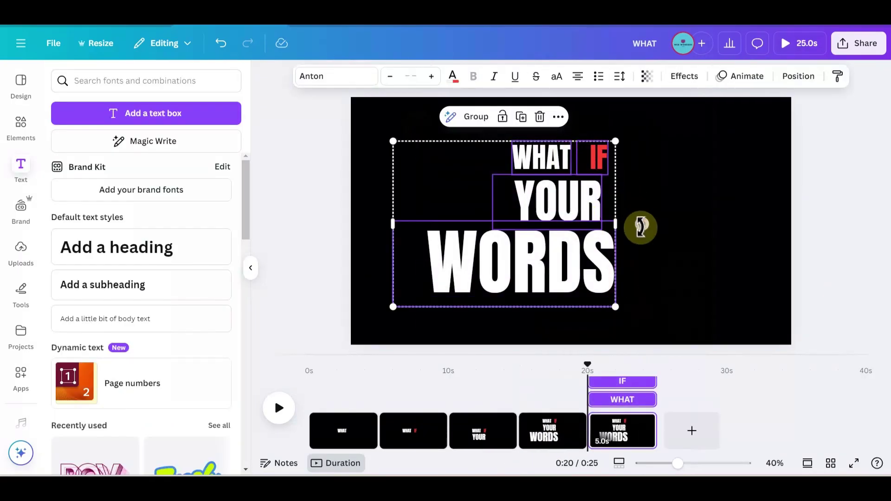
drag(641, 227, 505, 99)
drag(571, 279, 519, 269)
drag(784, 249, 550, 145)
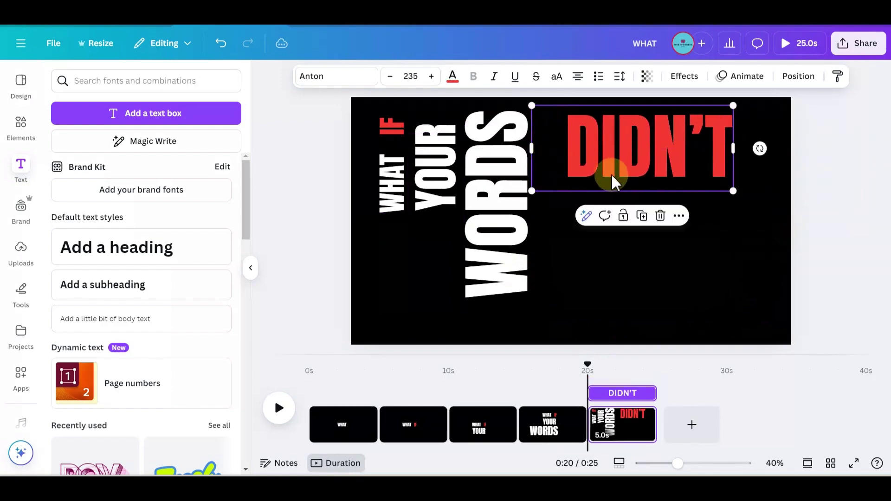
Duplicate the "DIDN'T" text below the original and change the copy's wording to "JUST"
drag(616, 171, 622, 283)
double_click(622, 283)
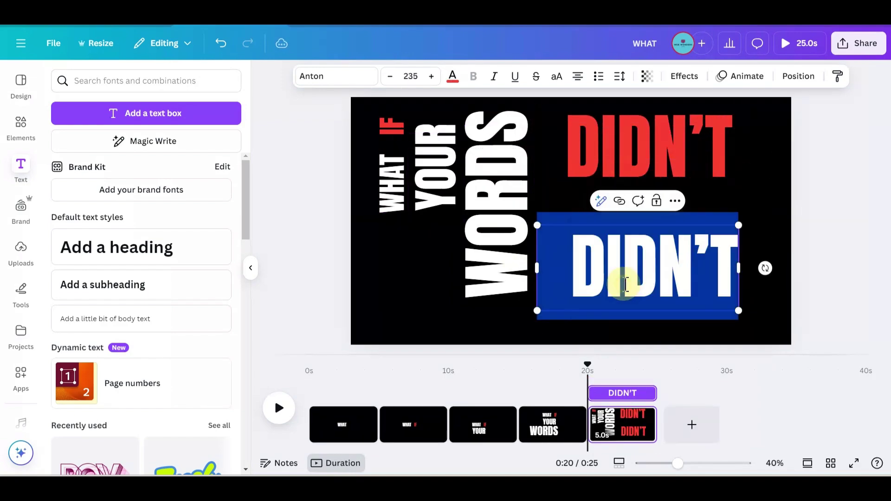
key(BackSpace)
text(JUST)
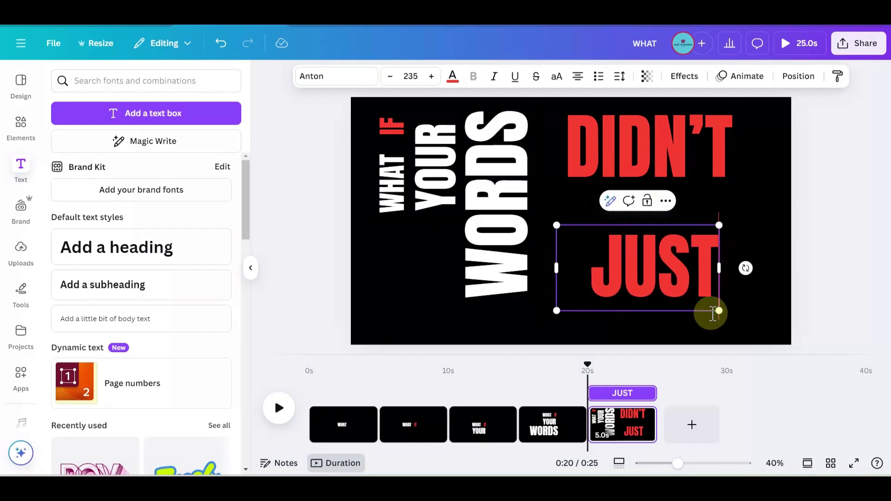
click(713, 314)
Color the "JUST" text white and move it past the page's right edge
click(646, 284)
click(452, 77)
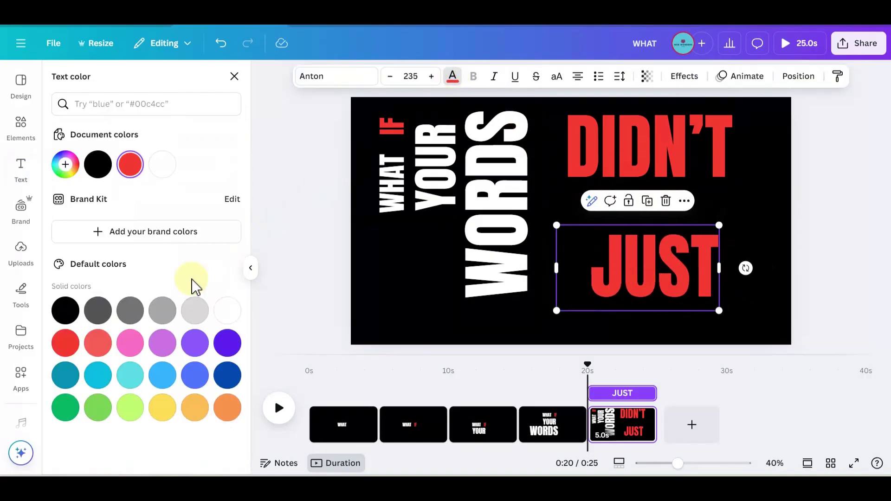
click(227, 312)
drag(632, 284, 865, 255)
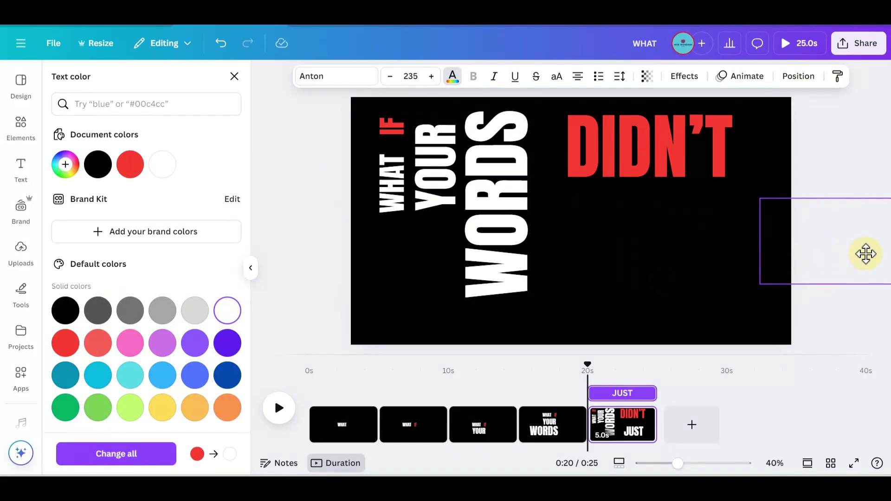
Duplicate the fifth page and, on the copy, move "JUST" in directly beneath "DIDN'T", aligned with its left edge
right_click(610, 433)
click(655, 226)
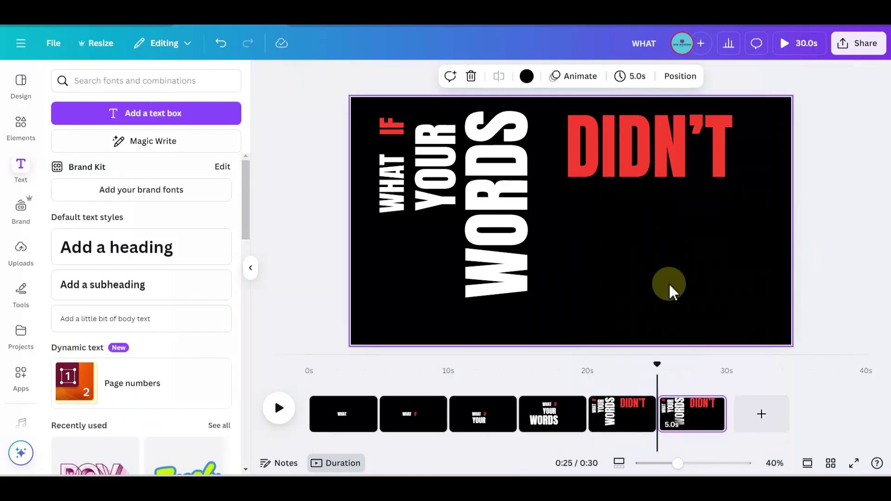
click(693, 413)
click(772, 237)
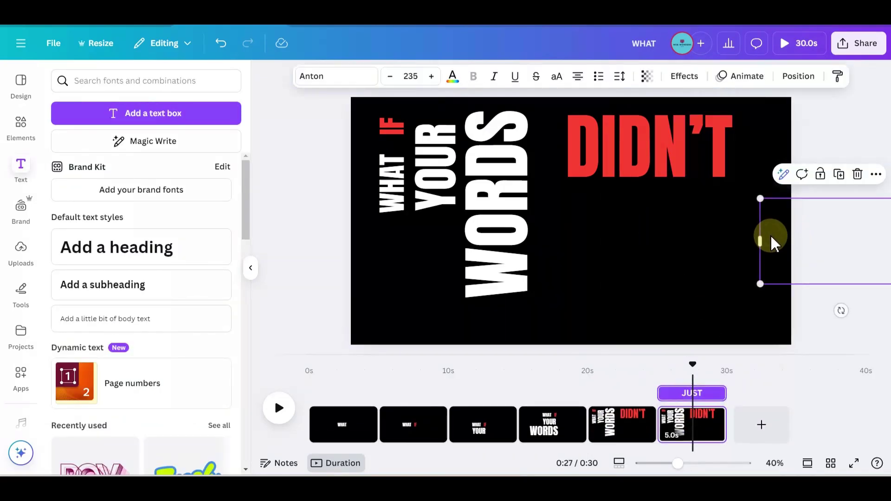
drag(772, 237, 544, 230)
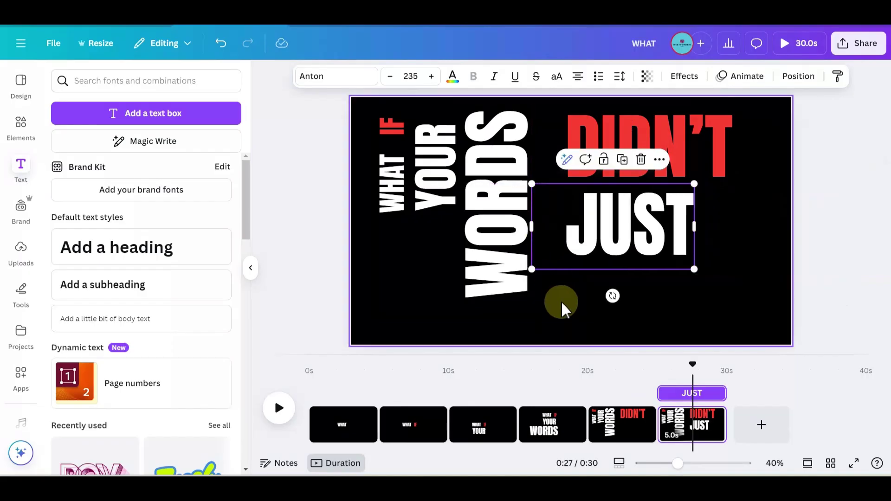
click(552, 316)
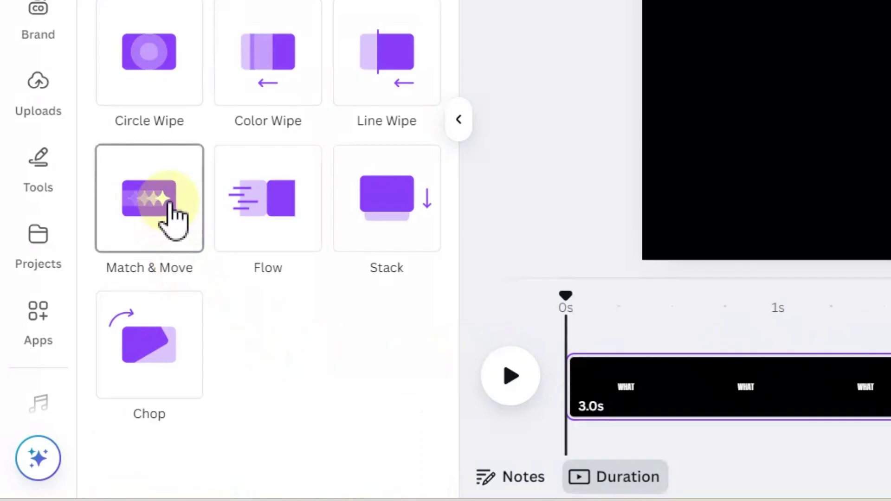
Adjust the "WHAT" page's timing and apply the Match & Move transition with a 0.27-second duration between all pages
click(174, 218)
scroll(218, 320, down, 5)
scroll(219, 467, up, 5)
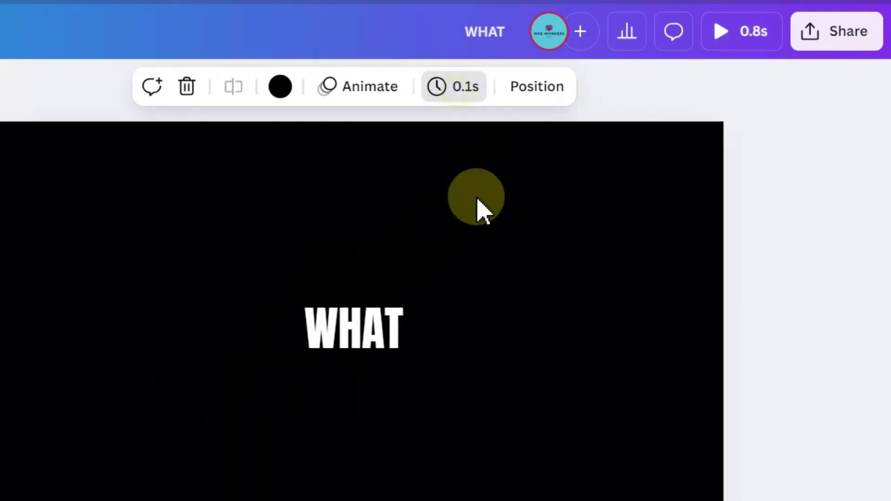
click(562, 183)
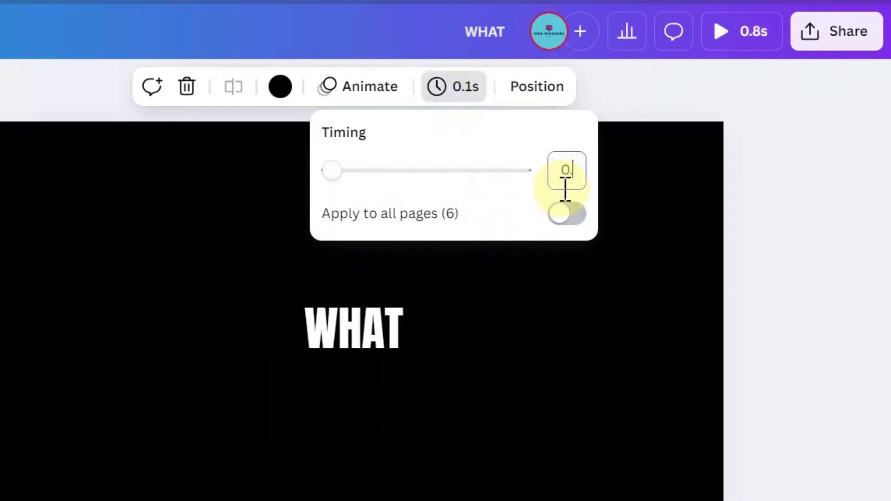
key(Return)
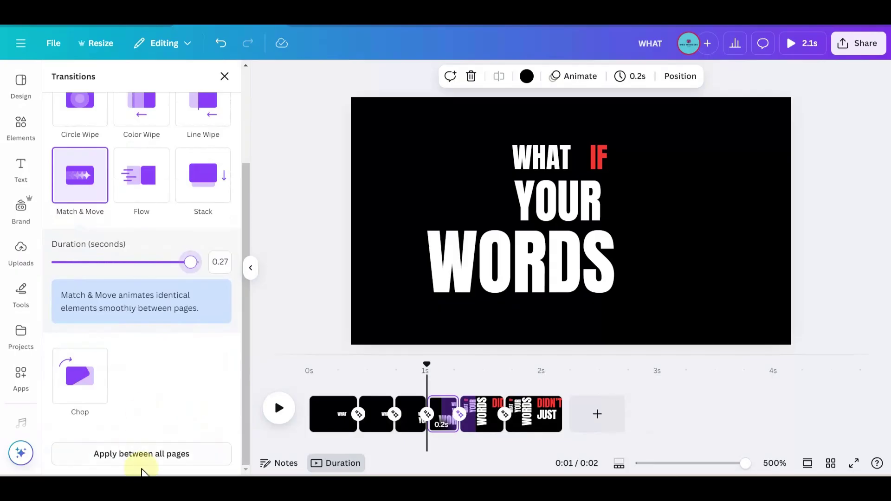
click(141, 459)
Play the animation from the start to check the text movement between pages
click(309, 405)
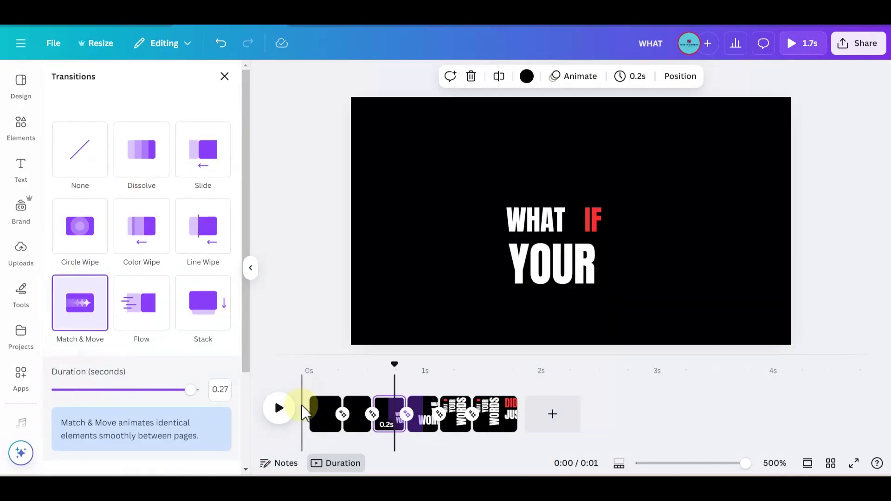
click(280, 409)
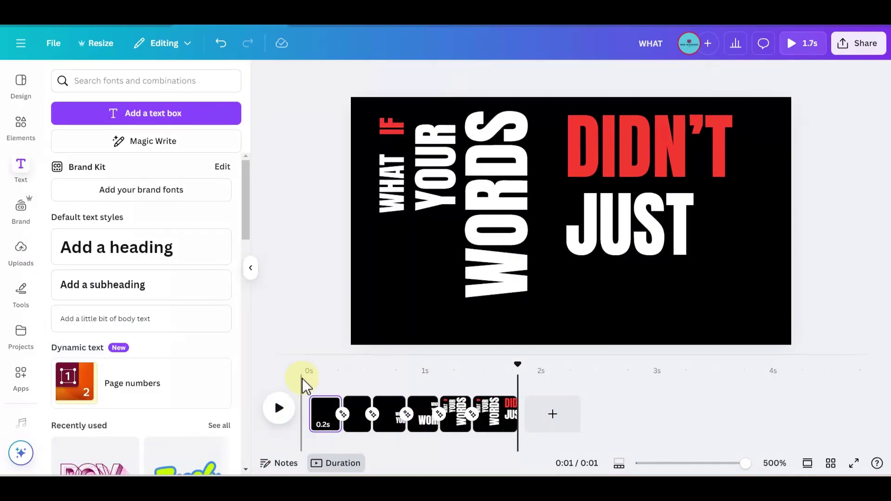
click(312, 388)
click(280, 413)
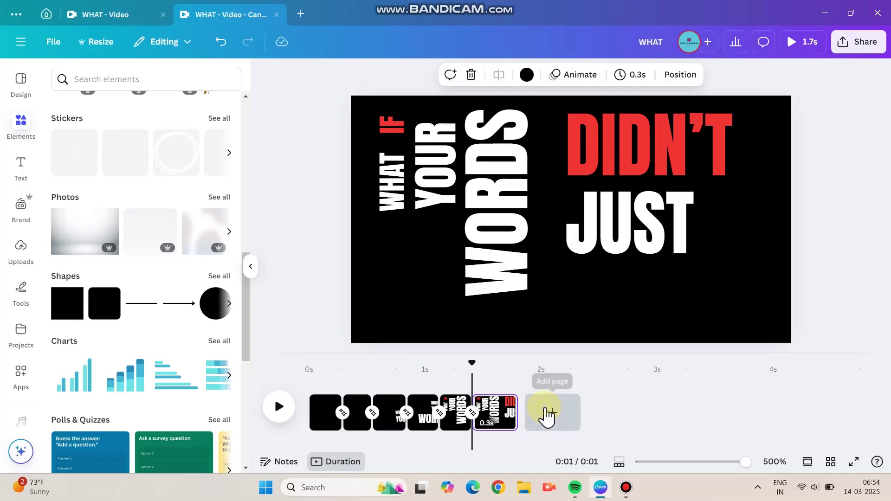
Add a blank seventh page after the last one and shorten its duration to 1.3 seconds
click(540, 413)
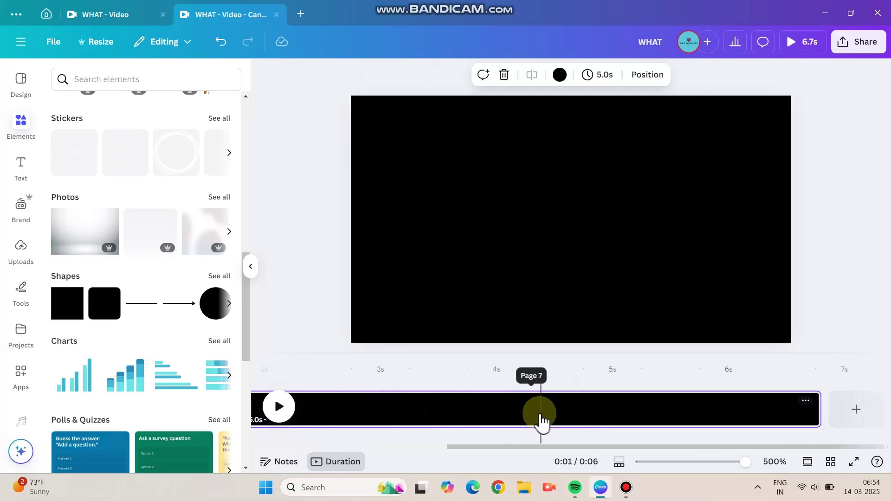
drag(647, 413, 483, 411)
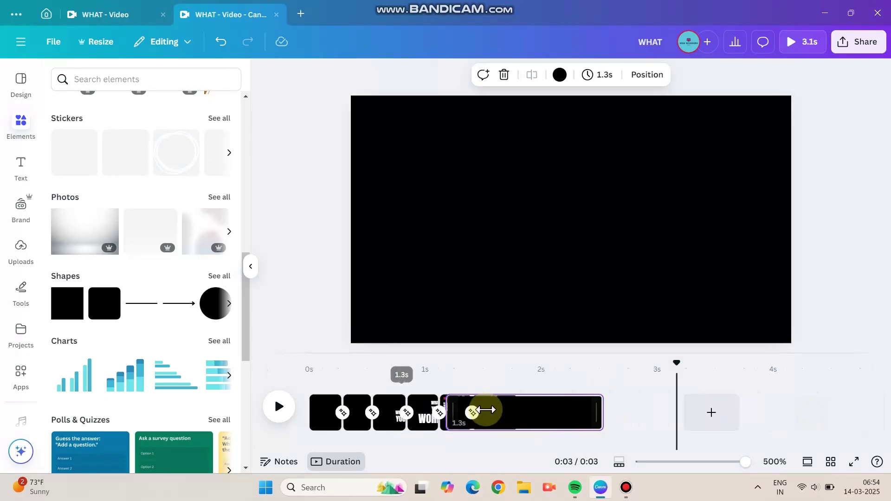
click(567, 421)
Set the seventh page's background color to white
click(560, 77)
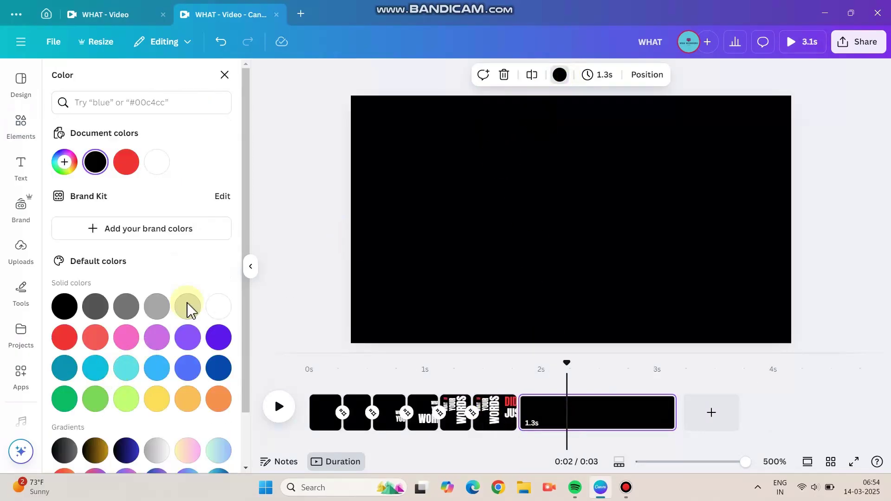
click(218, 306)
click(409, 246)
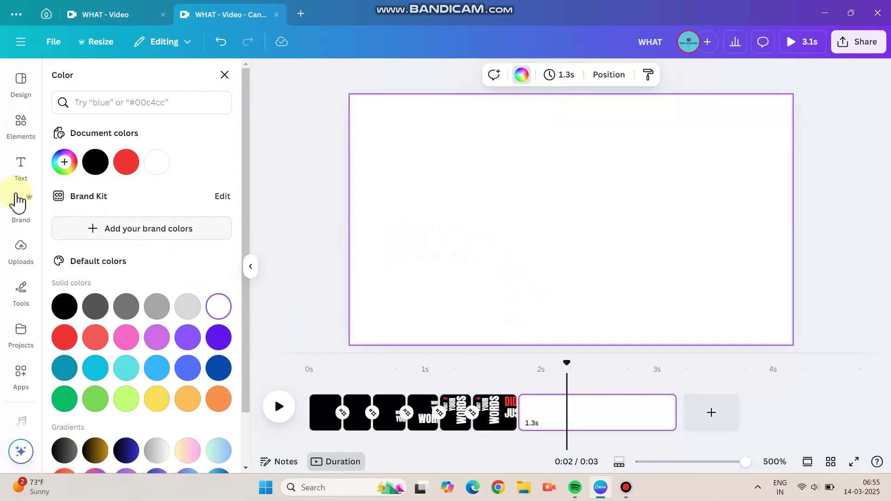
Add a square shape to the white page and fill it with black
click(20, 169)
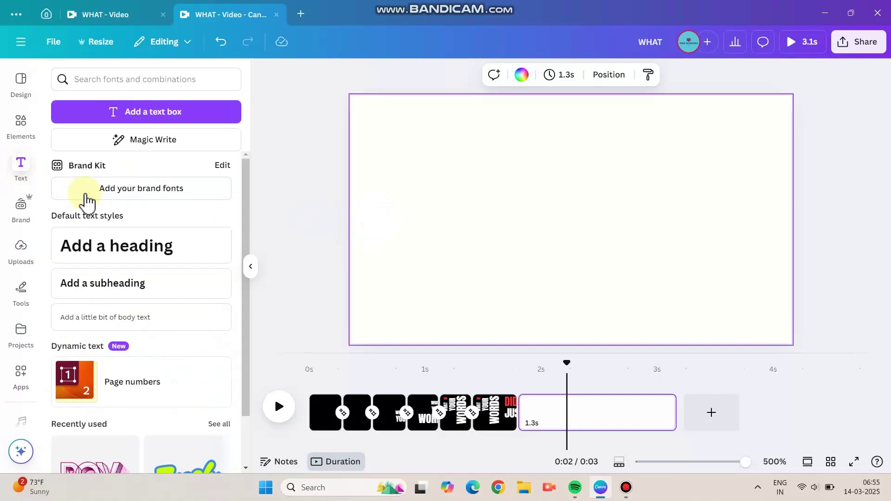
click(21, 123)
key(ctrl+v)
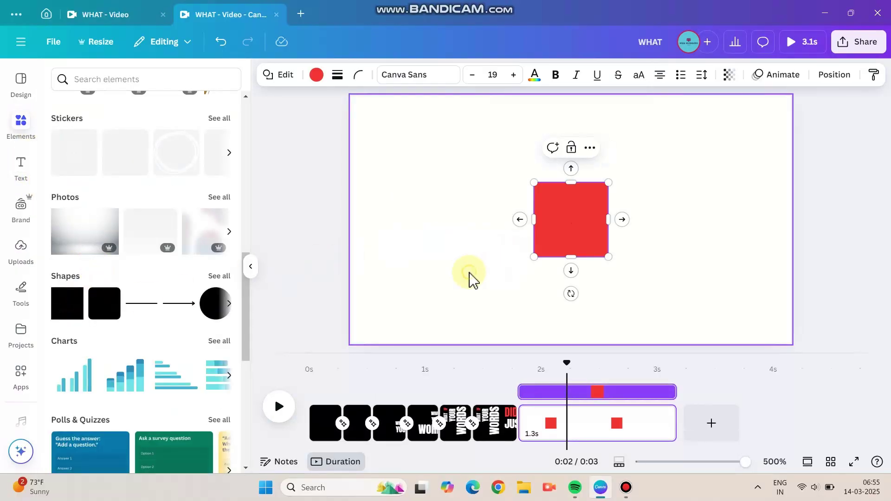
click(563, 229)
click(322, 75)
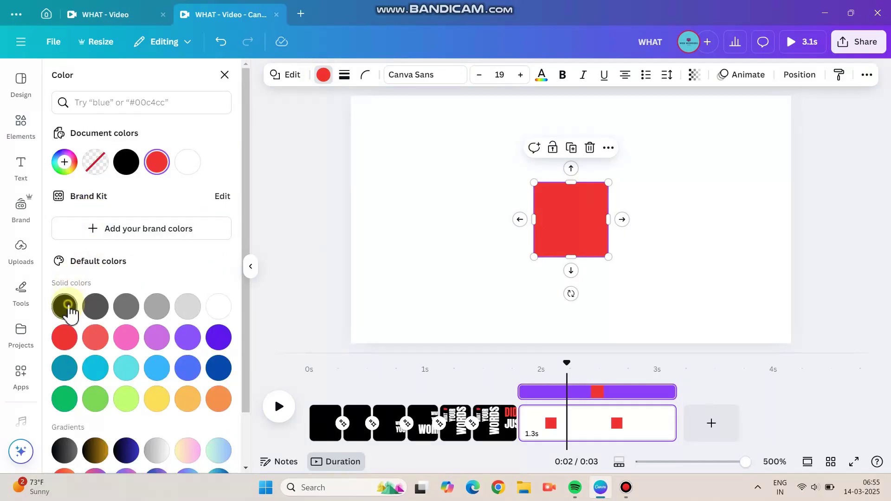
click(65, 306)
Place the black square in the page's upper-left corner and enlarge it to 960 wide and full height, covering the left half
drag(563, 215, 377, 125)
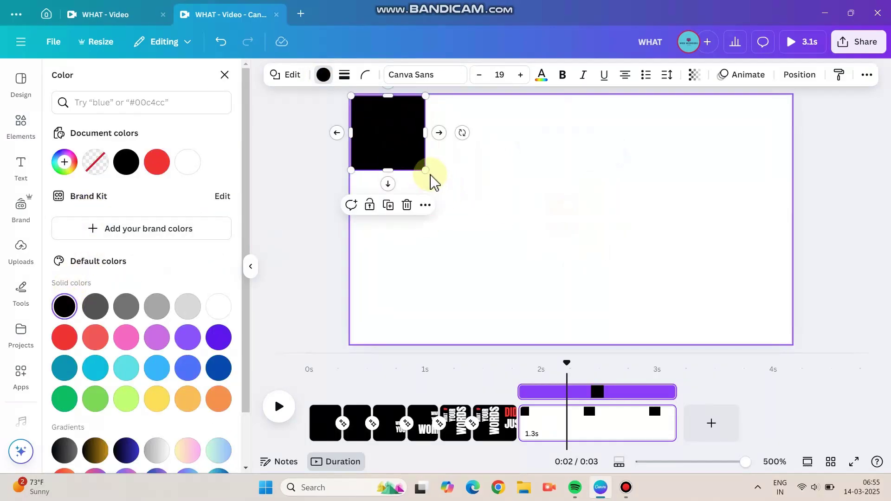
drag(431, 176, 569, 327)
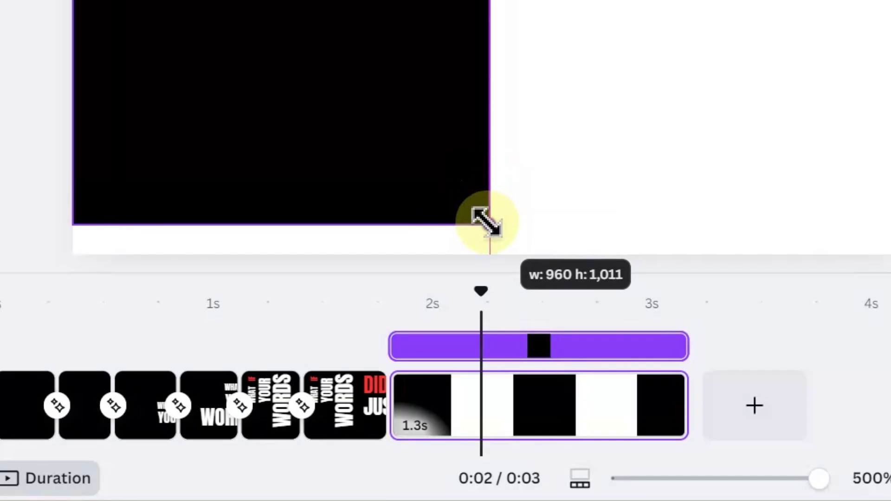
drag(485, 222, 487, 255)
click(646, 110)
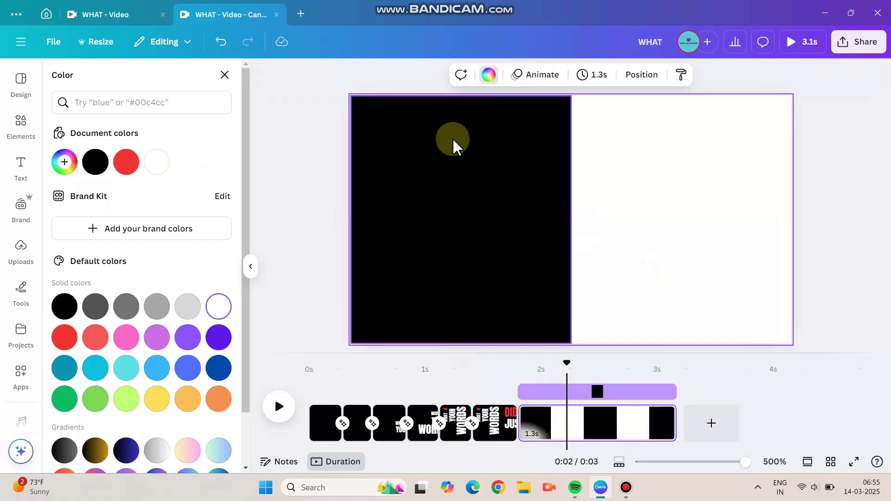
Add a heading reading "SIT" on the white half of the page and set its font to Anton
click(26, 169)
click(123, 239)
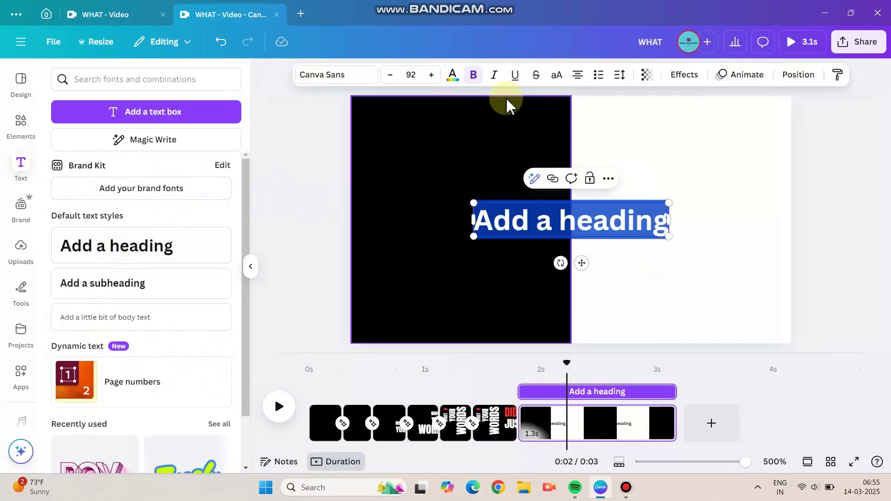
text(SIT)
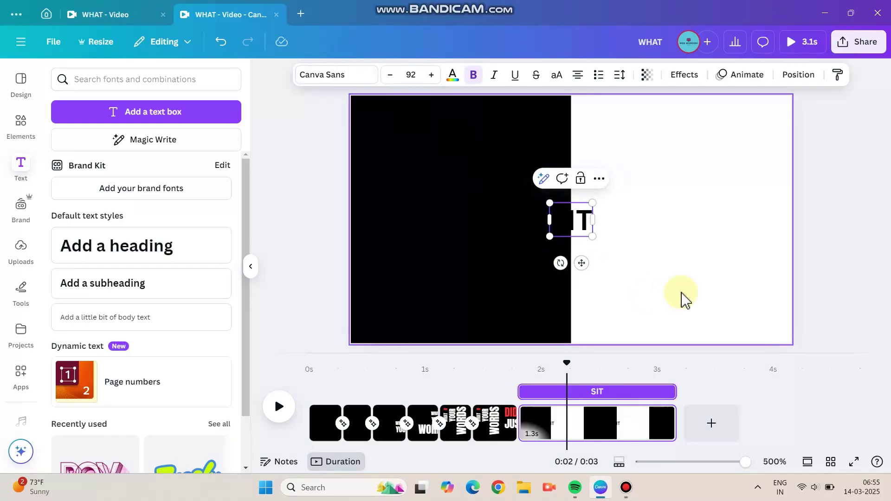
key(Escape)
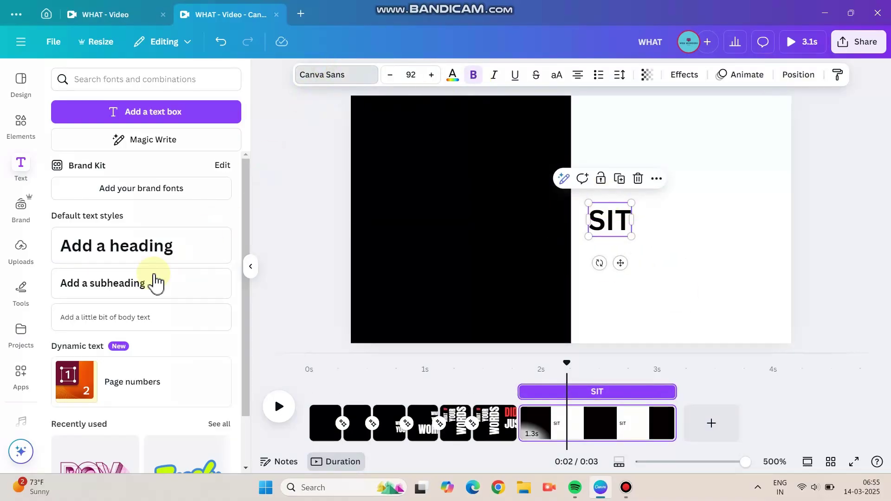
key(ctrl+shift+f)
click(119, 209)
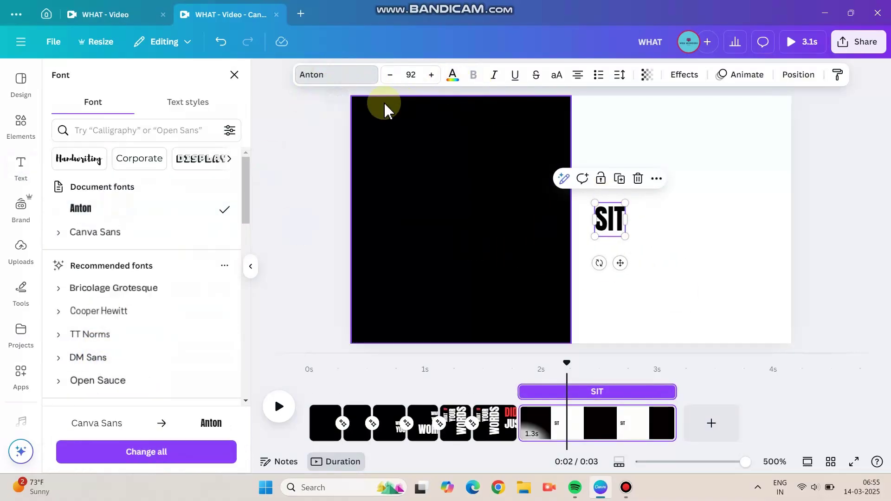
Move "SIT" onto the black half, color it white and enlarge it to about size 294
drag(610, 218, 543, 196)
click(452, 74)
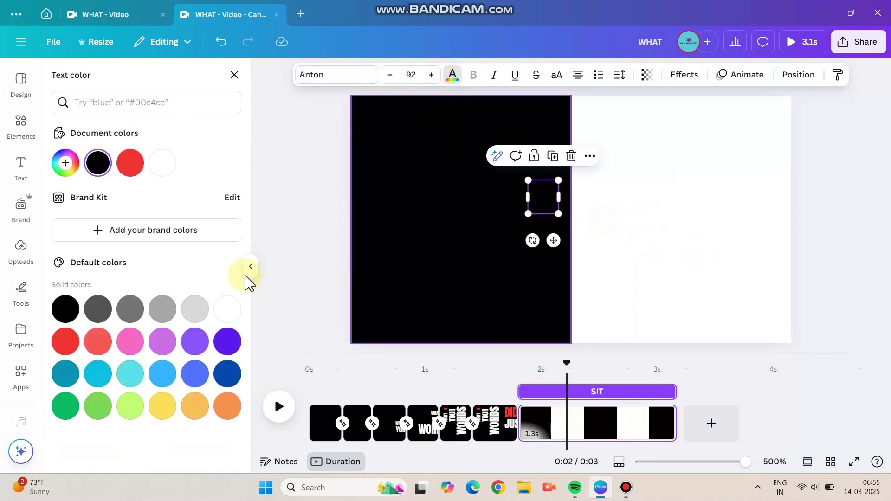
click(228, 309)
drag(497, 275, 462, 281)
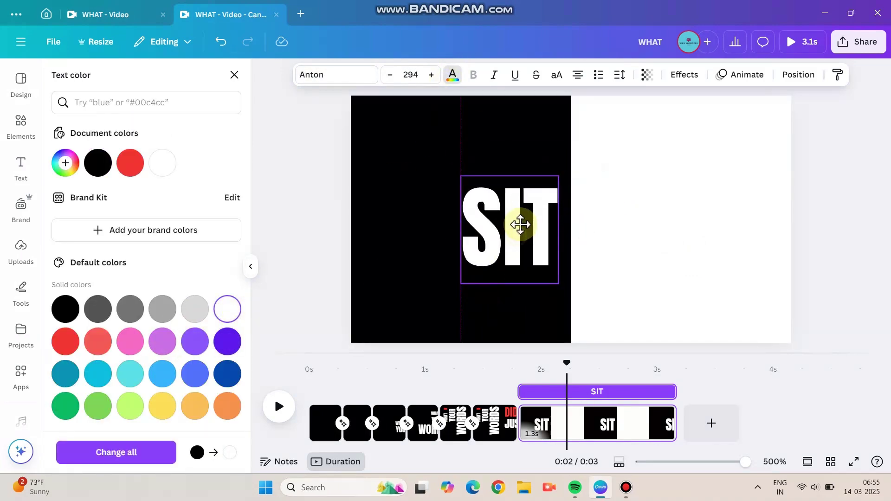
Duplicate the "SIT" text, change the copy to "THERE" and place it on the white half of the page
drag(521, 225, 491, 264)
key(ctrl+d)
double_click(492, 264)
text(THERE)
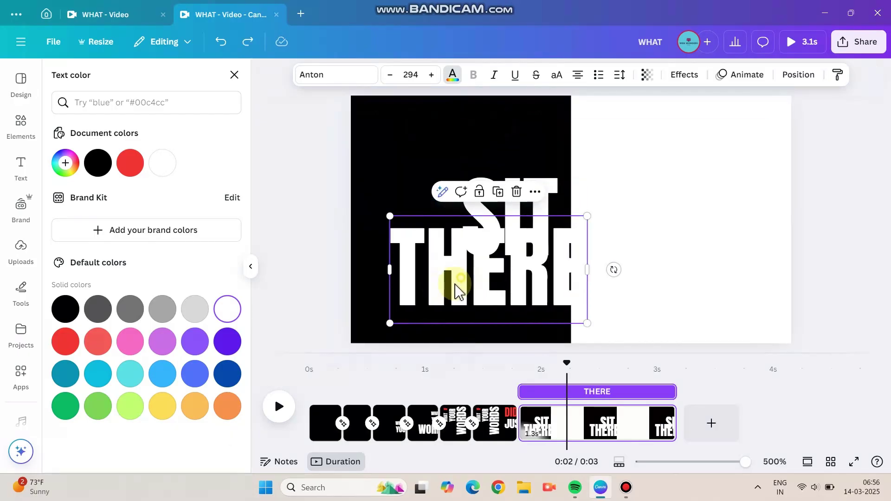
drag(458, 292, 648, 227)
Slide the black square off the page's left edge until only a thin strip remains, and duplicate the page
click(509, 311)
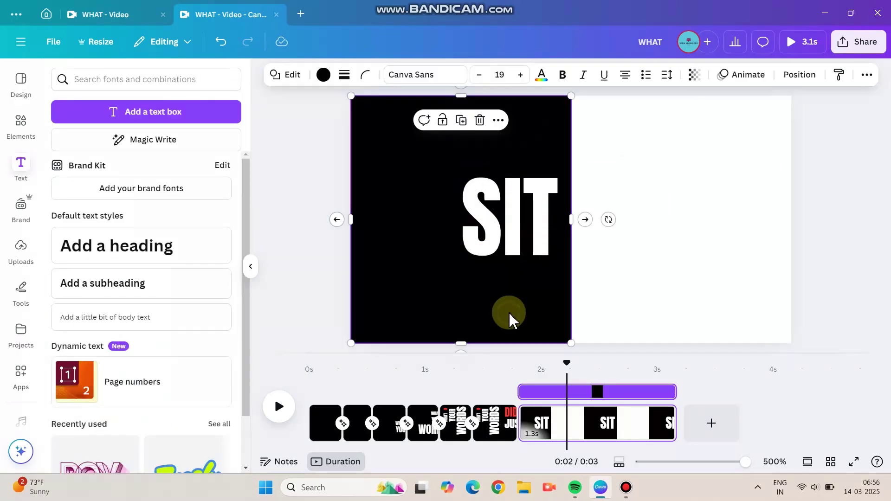
drag(506, 316, 319, 329)
right_click(625, 431)
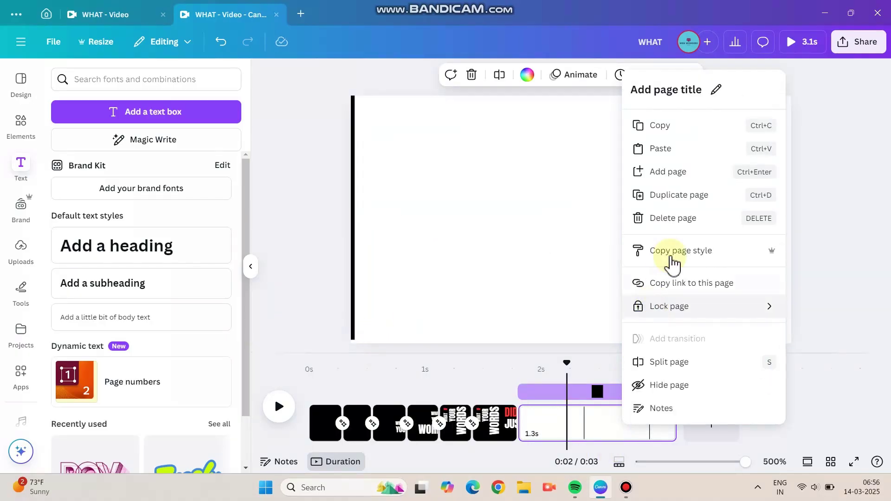
click(678, 195)
On the duplicated page, move the black square back and trim its edge so it covers exactly the left half
click(352, 284)
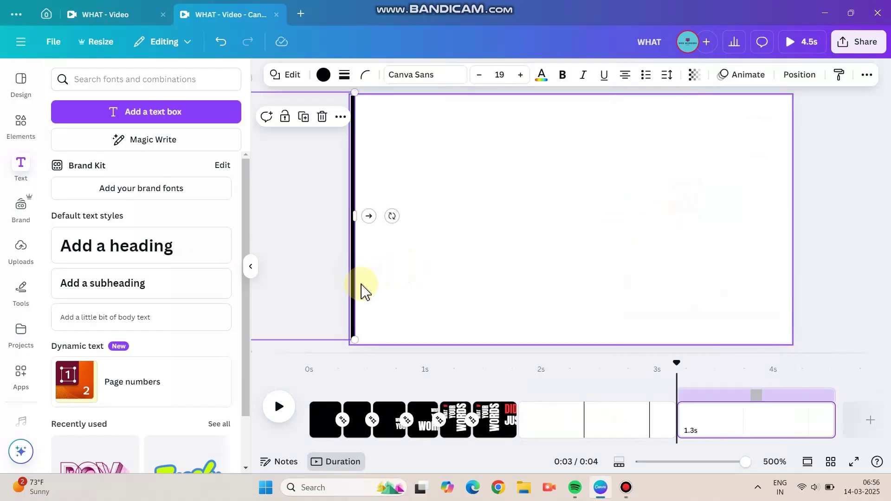
drag(353, 293, 563, 288)
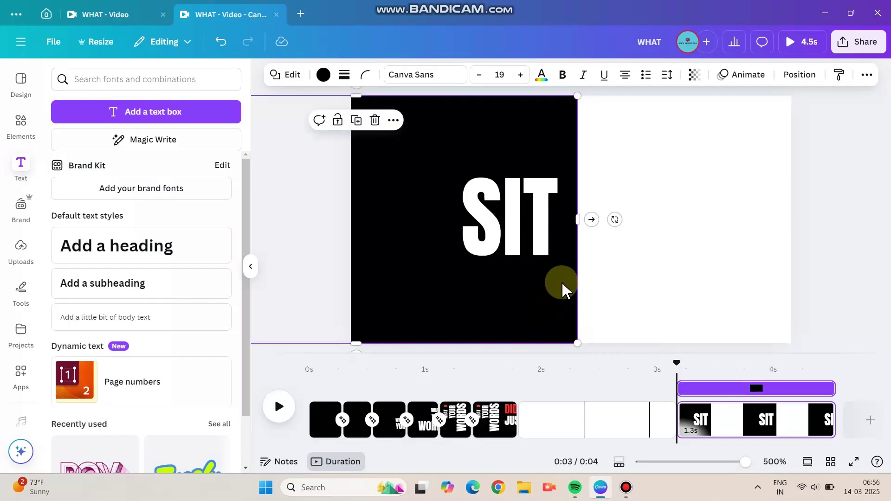
drag(576, 217, 572, 217)
click(599, 327)
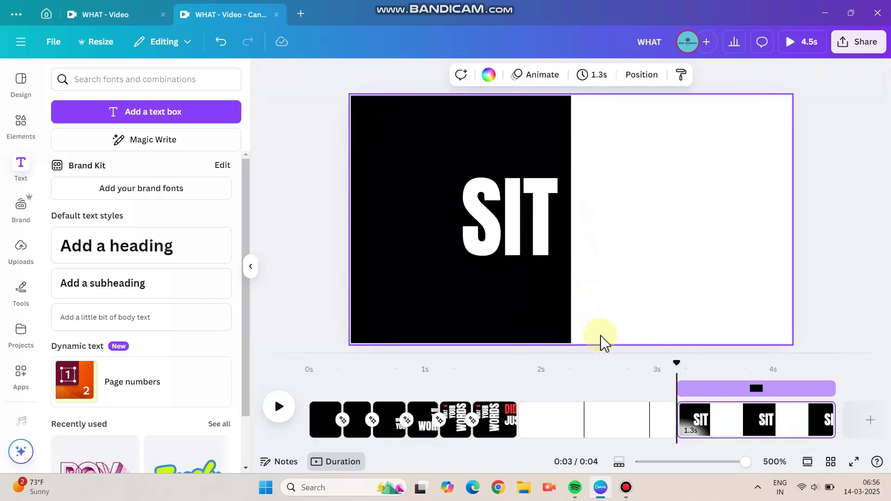
Duplicate the "SIT" page and slide the copy's black square left until only a thin strip remains
right_click(718, 219)
click(756, 221)
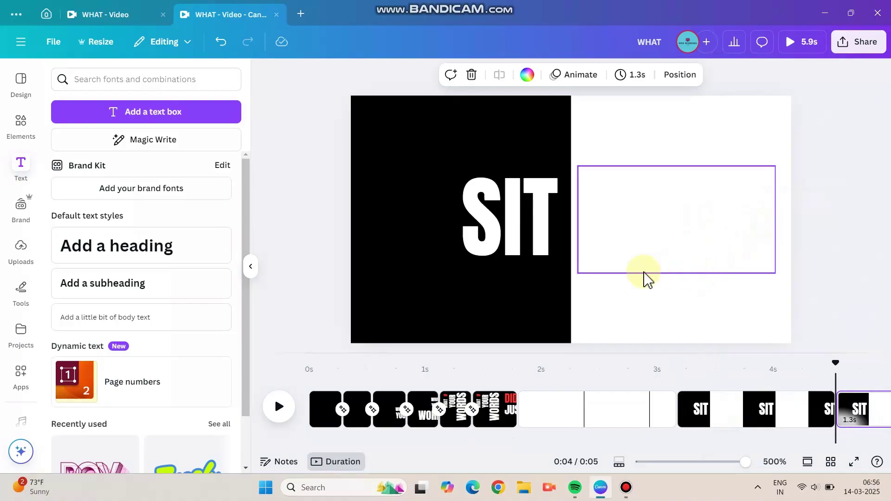
click(555, 307)
drag(555, 306, 252, 272)
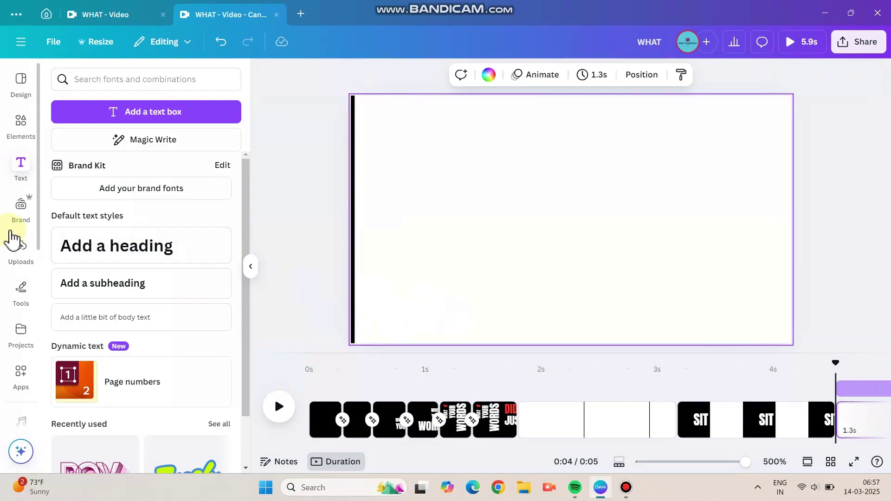
Add a full-height black square and place it beyond the page's right edge, leaving only a thin strip on the page
click(18, 135)
click(67, 299)
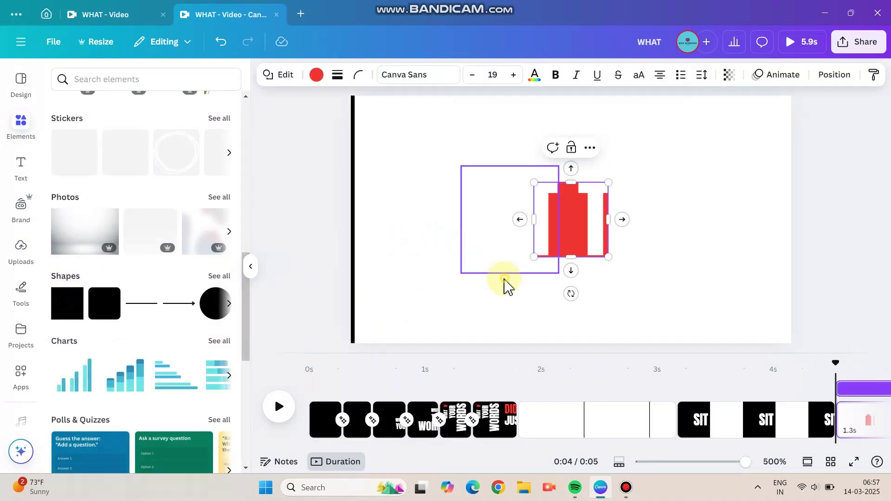
click(544, 252)
drag(575, 246, 814, 302)
click(324, 75)
click(64, 306)
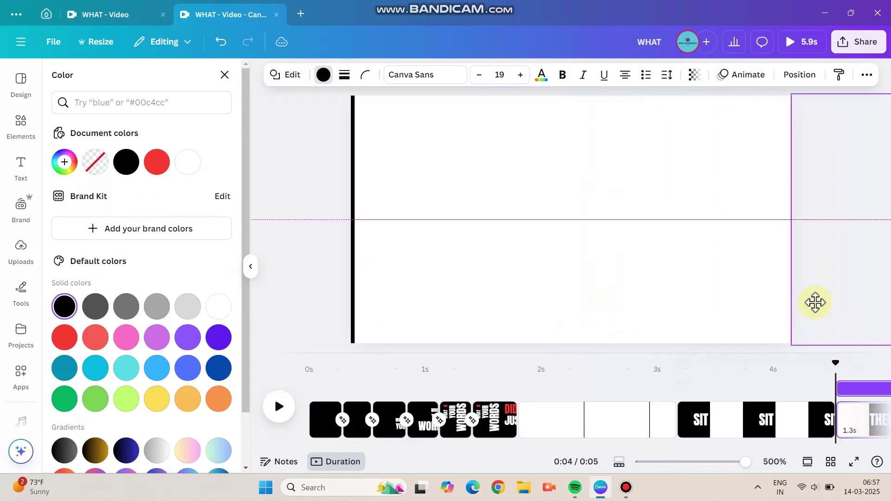
Duplicate the two-strip page and slide the right black square inward to cover the right half behind "THERE"
right_click(747, 433)
click(756, 235)
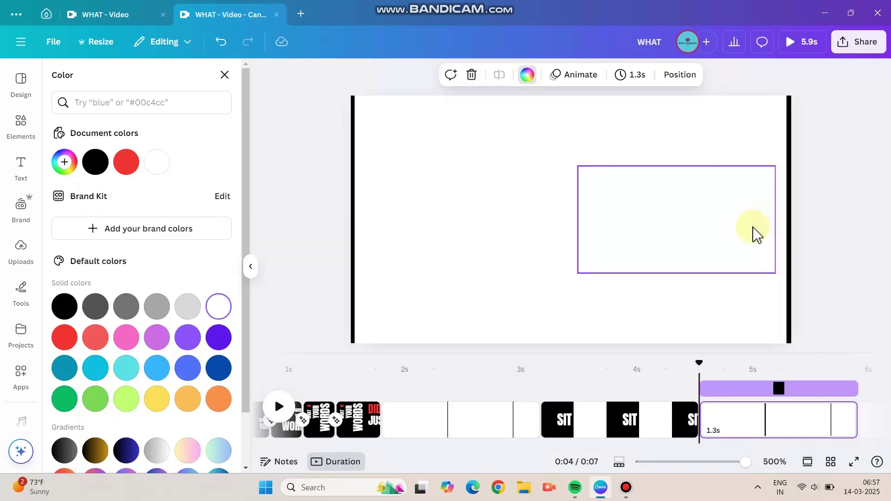
drag(791, 264, 574, 260)
Duplicate the "THERE" page and slide the copy's right black square back toward the page's right edge
right_click(815, 421)
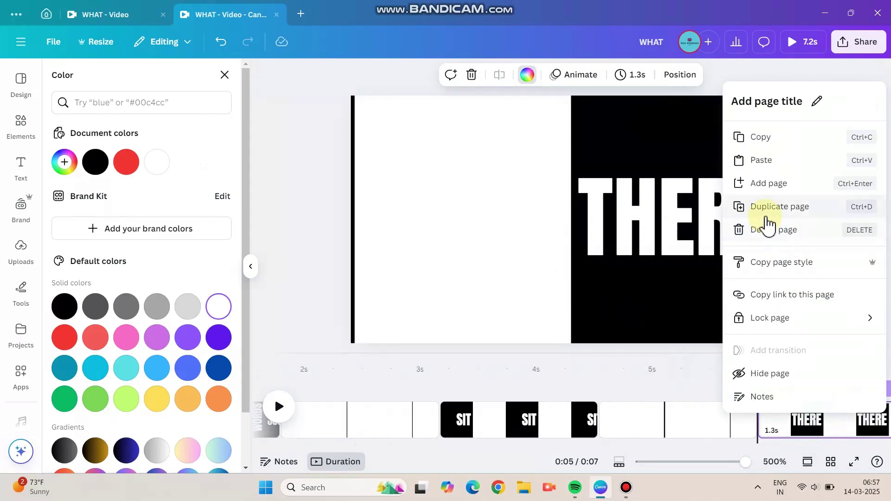
click(767, 216)
drag(615, 299, 817, 290)
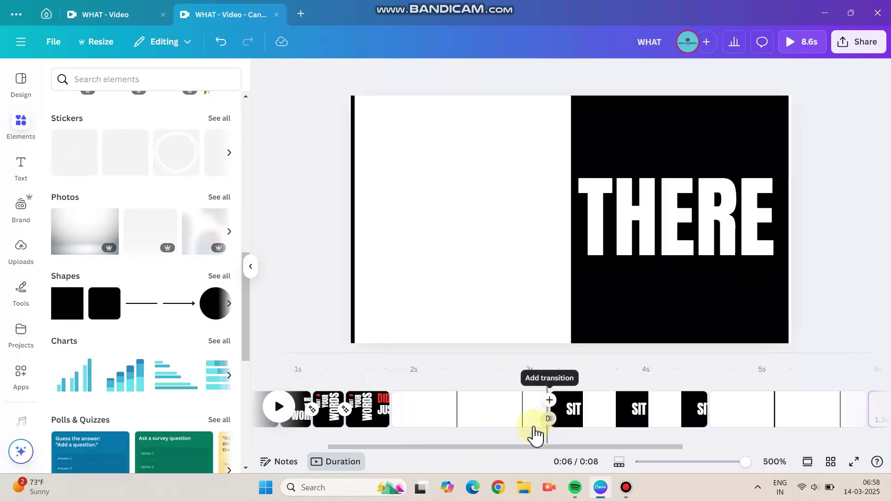
Add a Match & Move transition between the first white strip page and the "SIT" page, and lengthen its duration
click(548, 420)
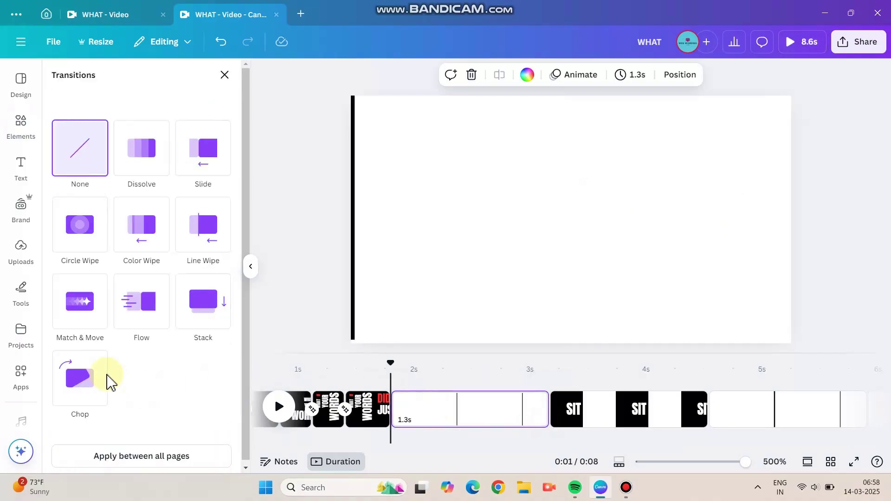
click(93, 311)
scroll(134, 391, down, 3)
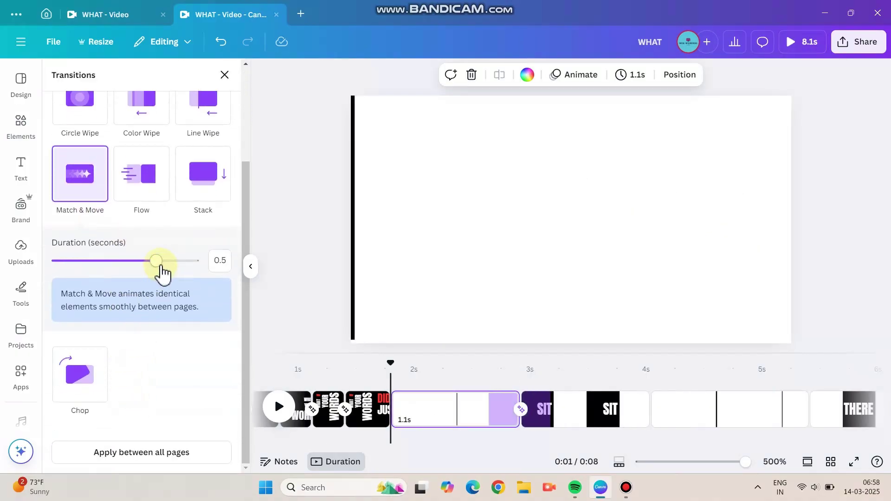
drag(161, 266, 192, 265)
Add Match & Move transitions with a duration of 0.68 seconds between the remaining "SIT" and "THERE" pages
click(629, 419)
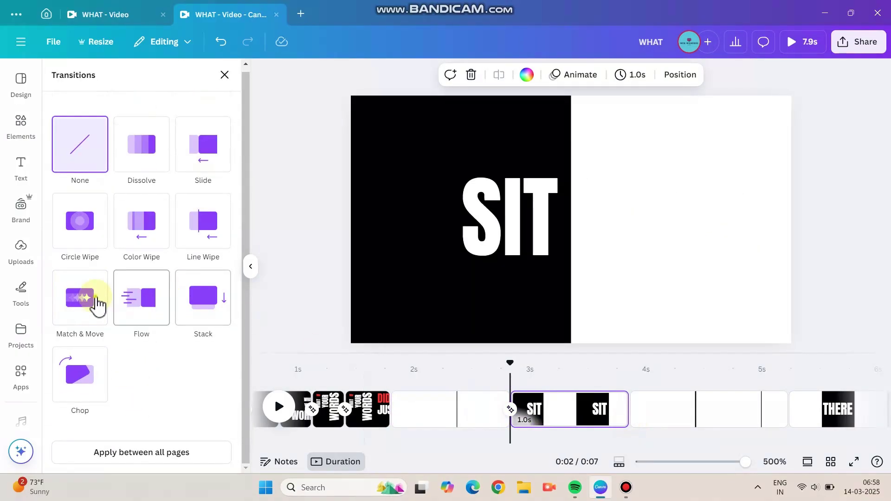
click(93, 302)
scroll(123, 347, down, 3)
drag(155, 267, 192, 267)
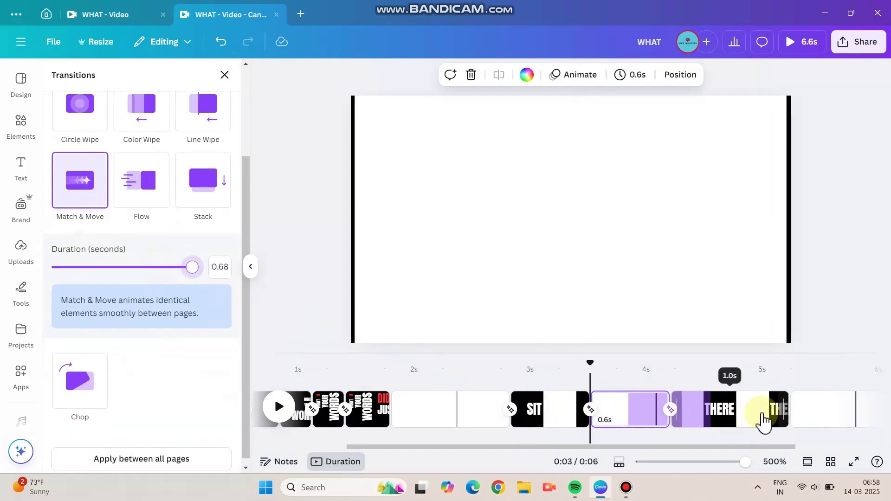
click(791, 413)
click(88, 216)
drag(156, 300, 193, 299)
Shorten the strip, "SIT" and "THERE" pages on the timeline to speed up the sequence
drag(506, 420, 452, 420)
drag(566, 419, 493, 420)
drag(605, 423, 555, 422)
drag(697, 422, 644, 423)
drag(817, 422, 719, 421)
drag(566, 419, 552, 419)
Play back the new "SIT" and "THERE" sequence to check its motion, and switch to the finished reference video
click(512, 380)
key(space)
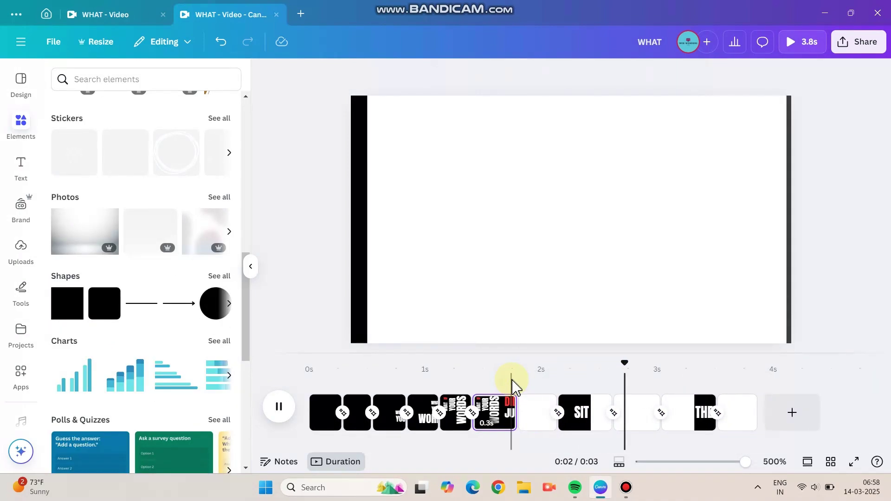
click(119, 19)
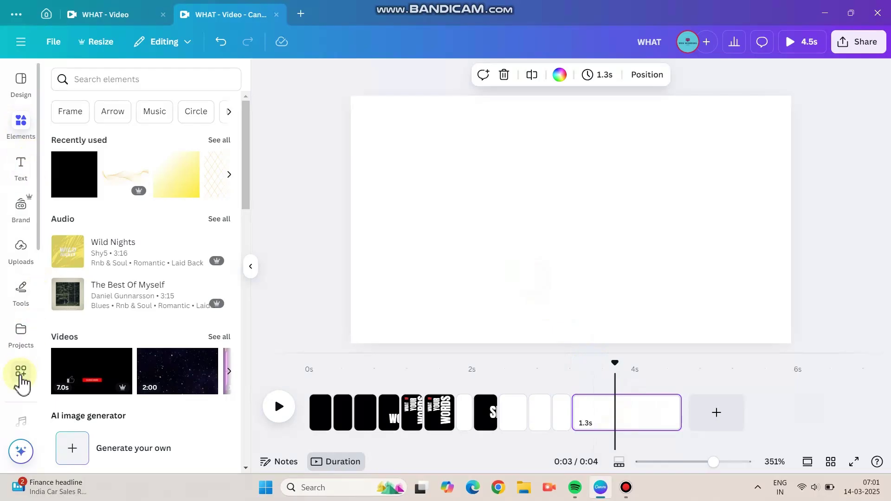
Open the Motion Type app for the new white page and choose its Stretch template
click(20, 377)
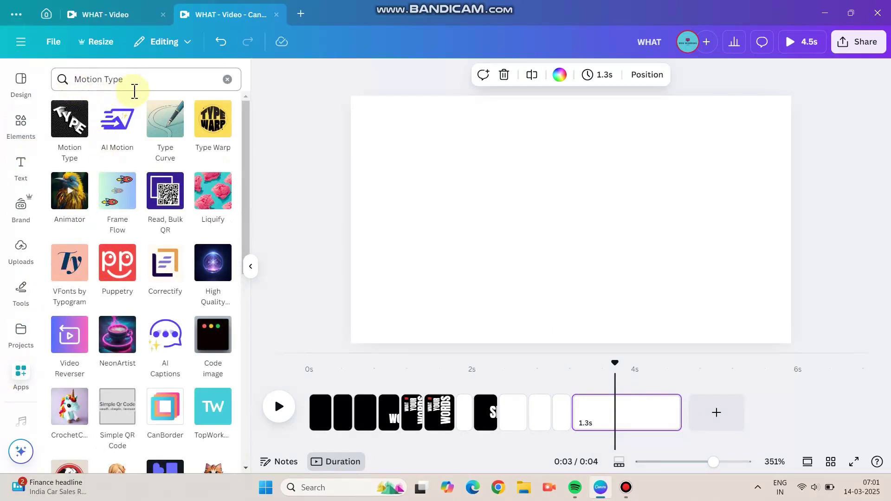
click(70, 122)
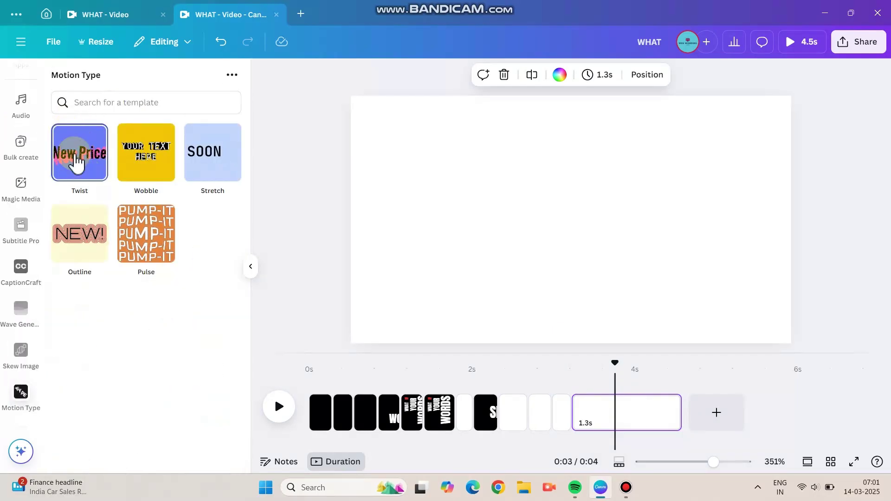
click(216, 172)
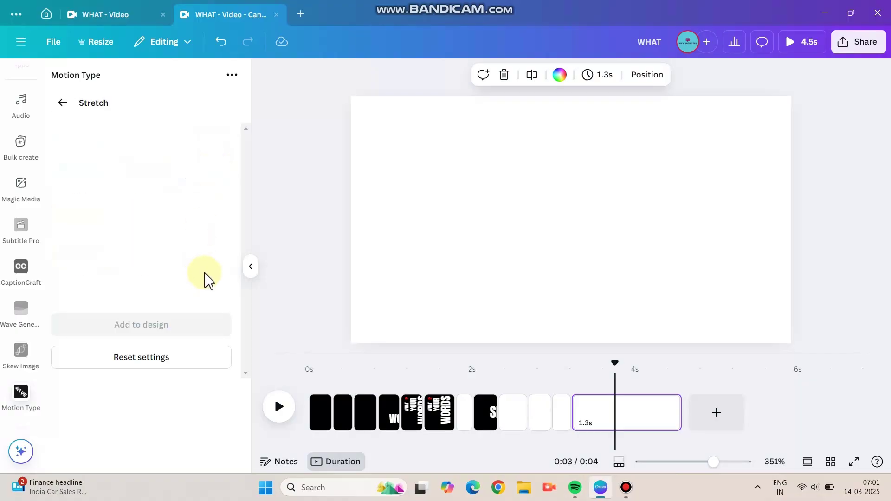
Set the Stretch text to "MOVED", add it to the white page, enlarge it and center it on the page
click(93, 345)
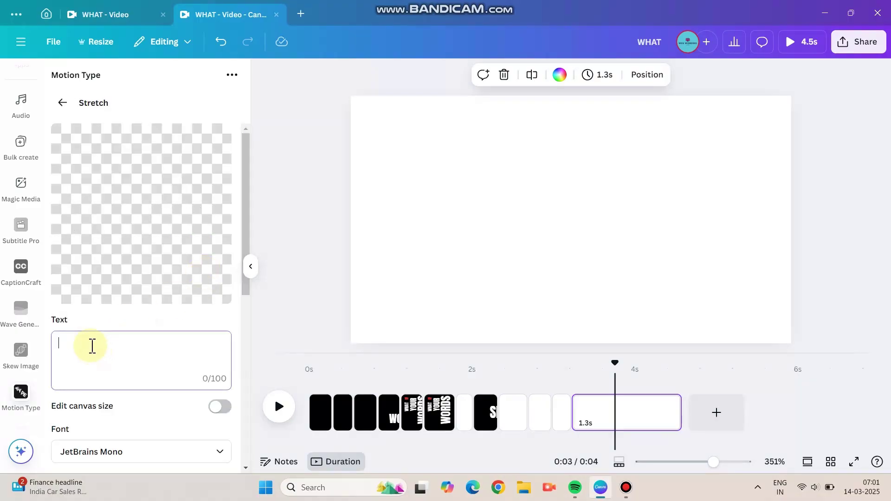
text(MOVED)
scroll(97, 367, down, 4)
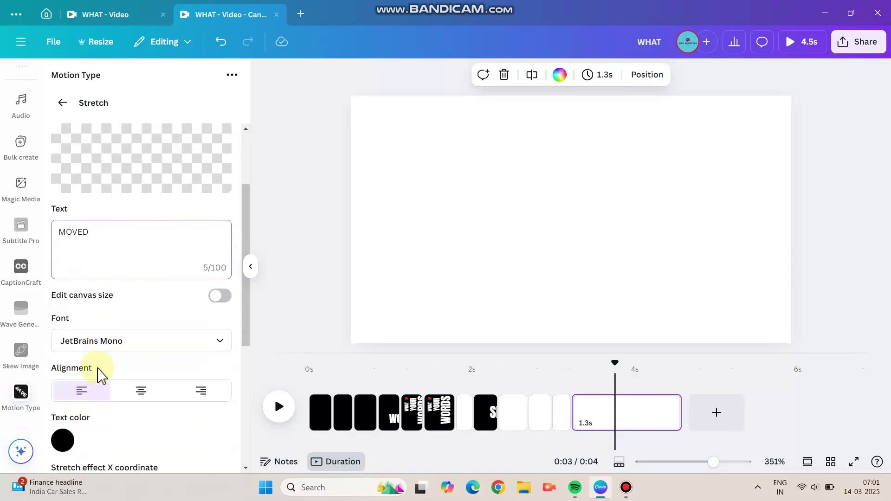
scroll(84, 370, down, 4)
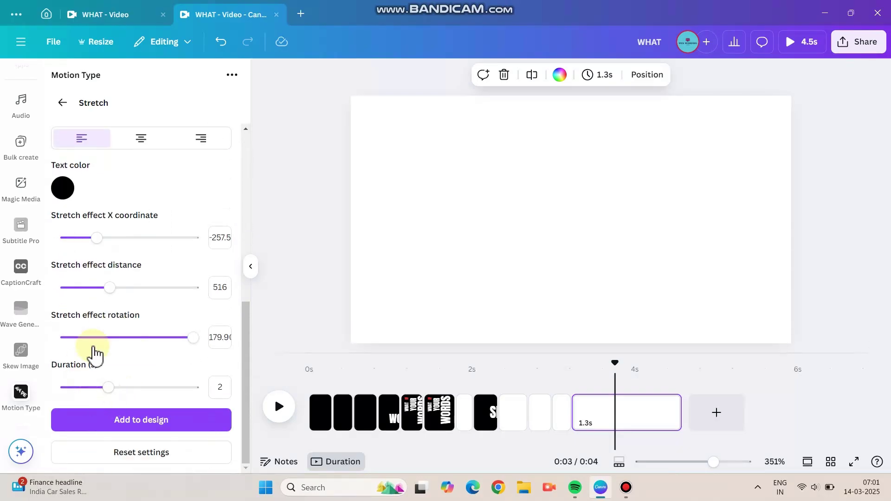
click(135, 425)
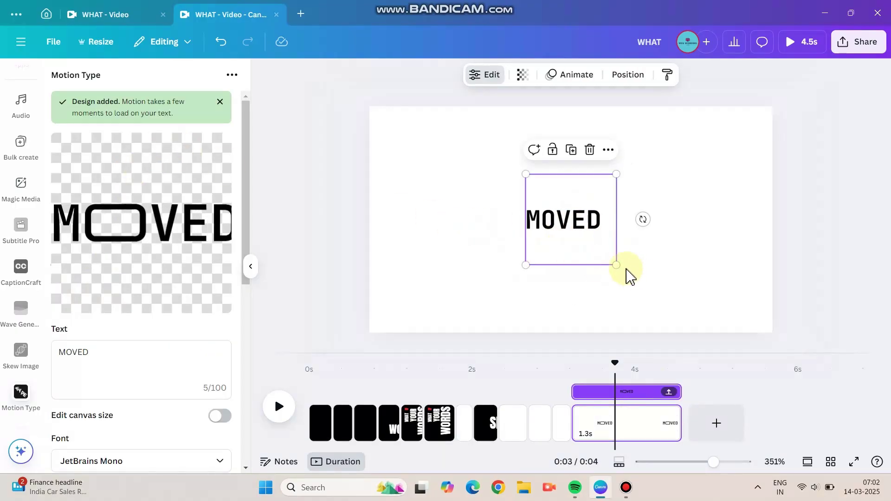
drag(627, 271, 677, 318)
drag(611, 290, 574, 279)
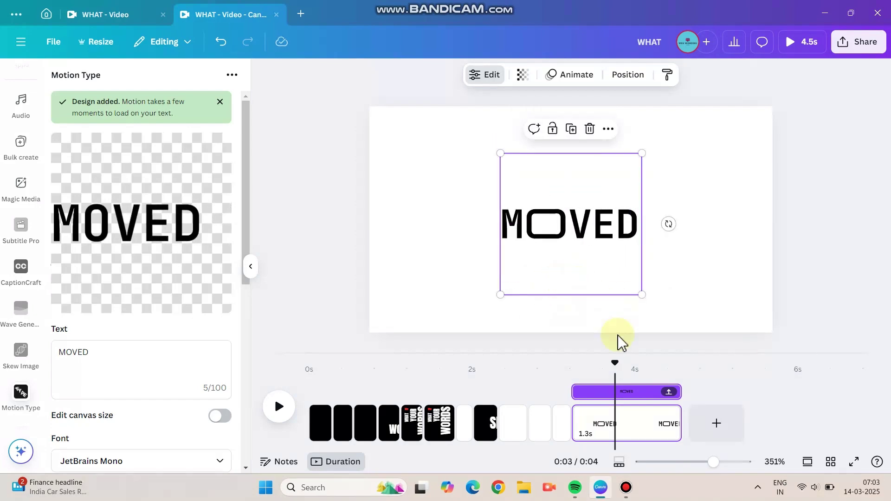
Add a new page, choose Motion Type's Pulse template and replace its text with "SPOKE"
click(716, 423)
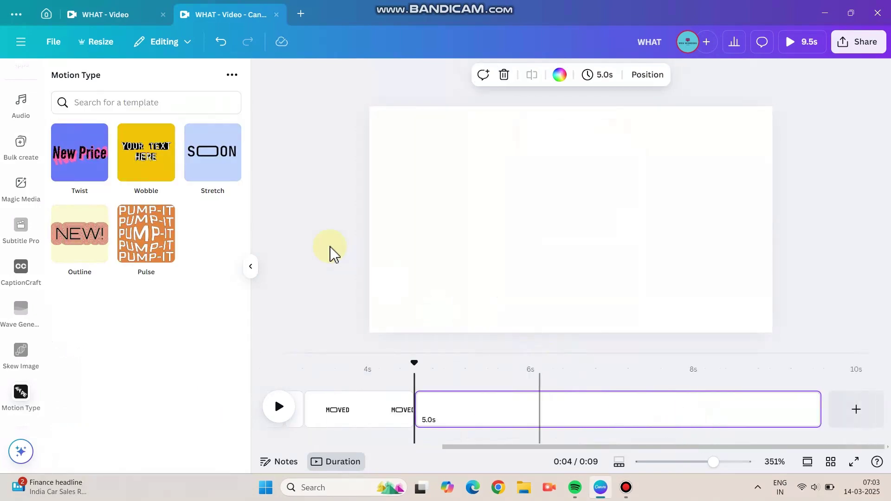
click(177, 264)
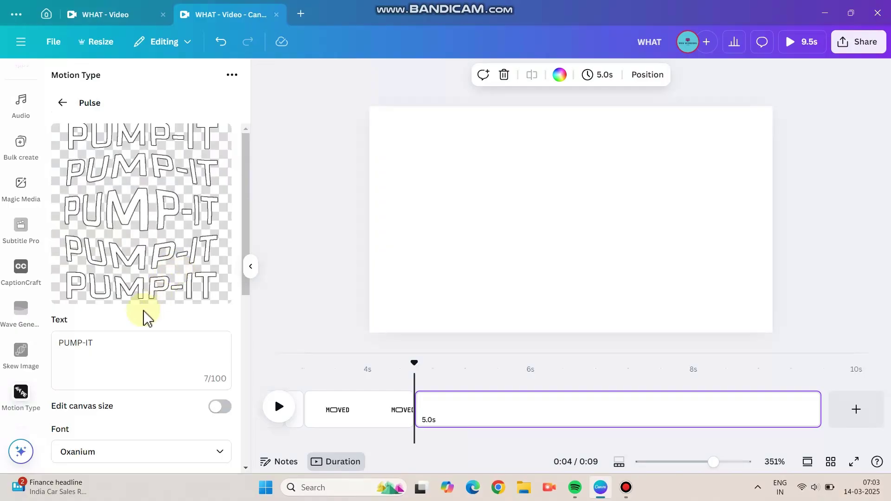
scroll(112, 324, down, 1)
drag(111, 325, 58, 319)
text(SPOKE)
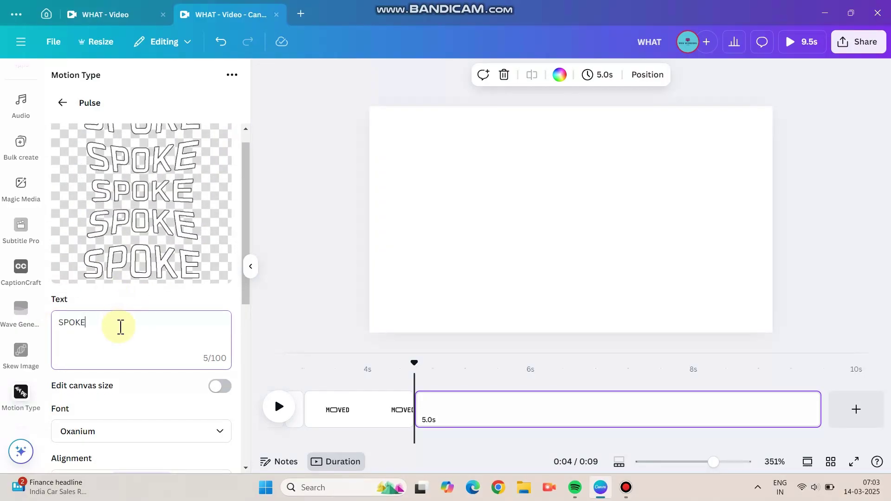
Switch to the finished reference video and play through the pages following "SPOKE" to examine their text and motion
click(111, 15)
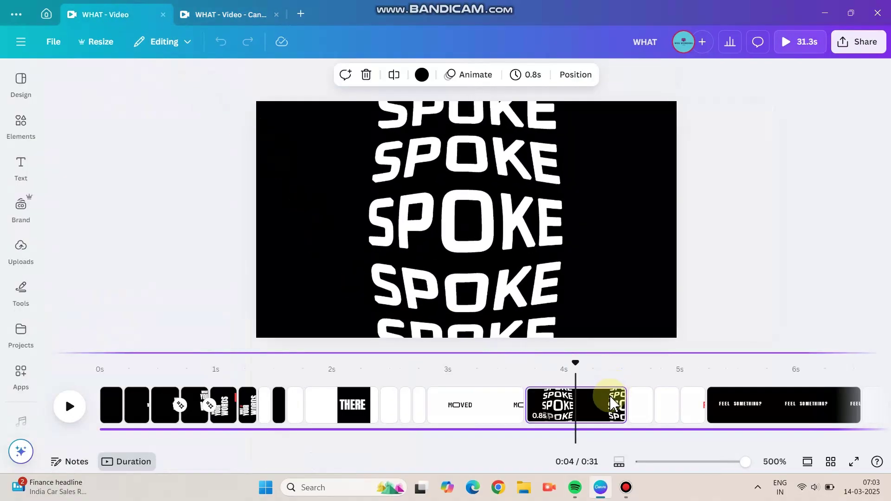
click(591, 413)
click(631, 411)
click(634, 416)
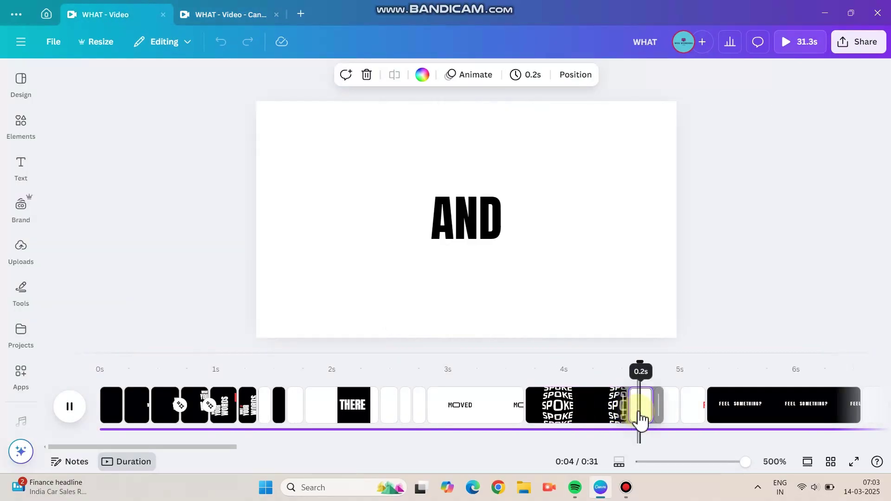
key(space)
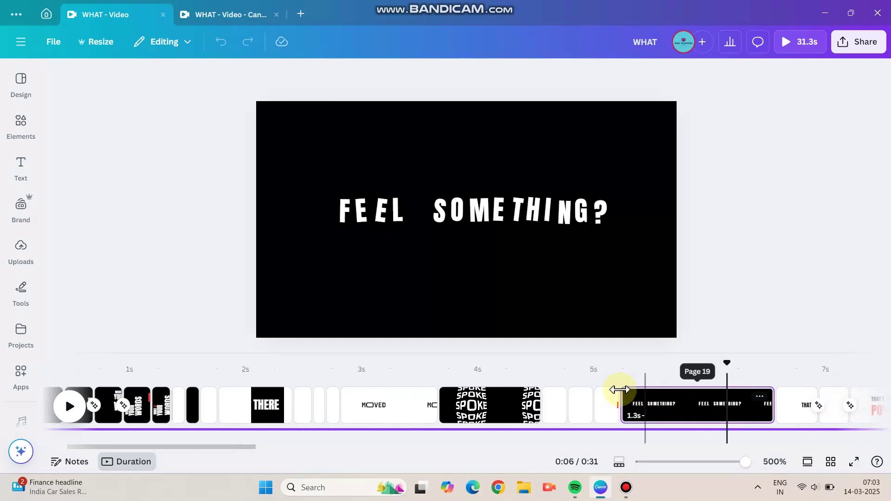
click(601, 392)
key(space)
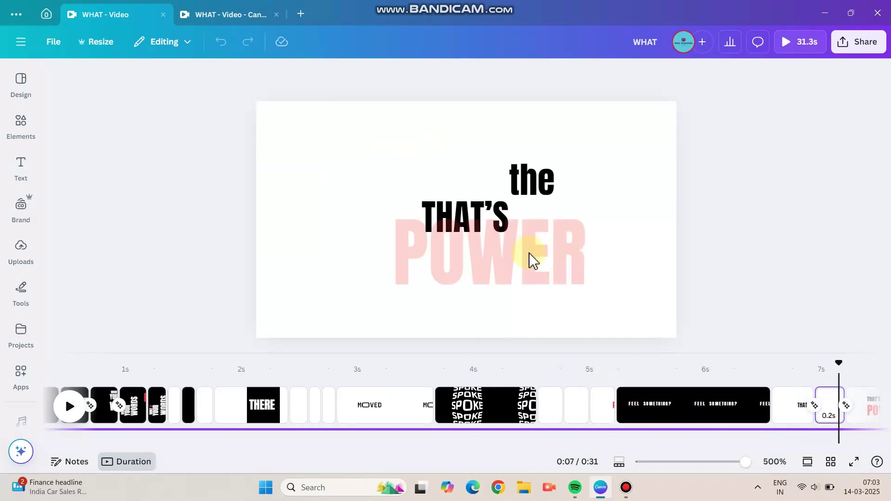
click(676, 409)
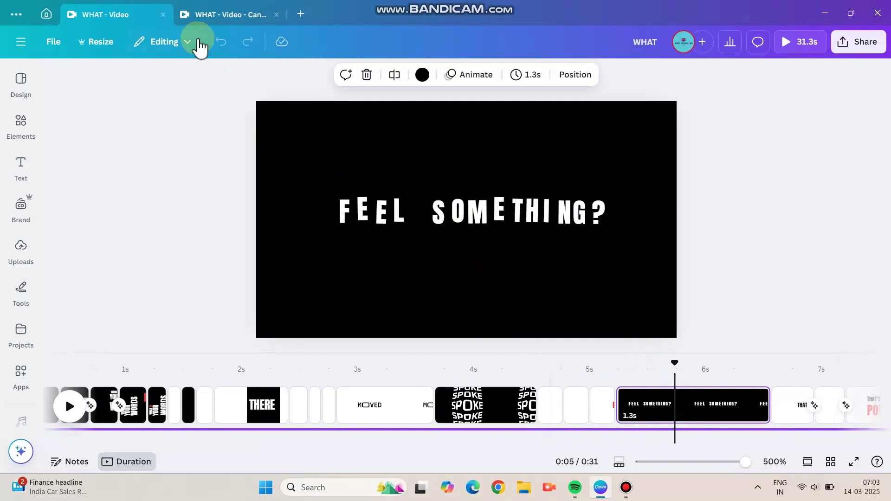
Return to the working design and set the new blank page's background to black
click(214, 18)
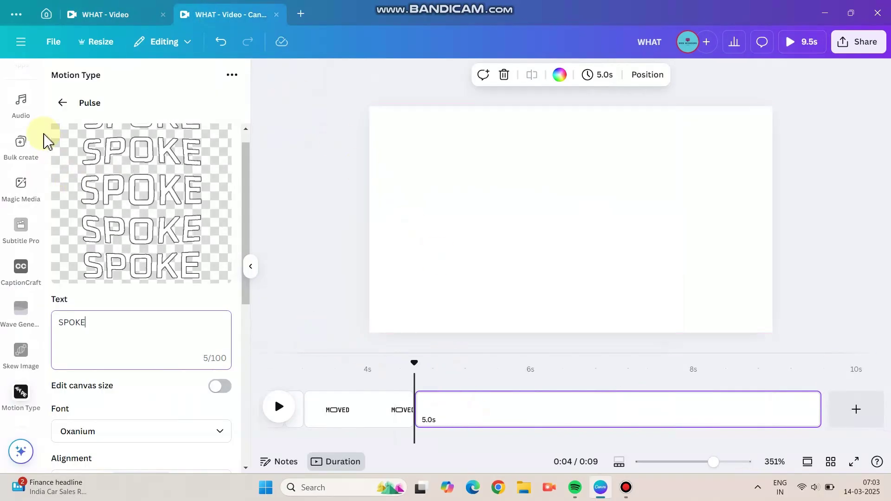
click(22, 166)
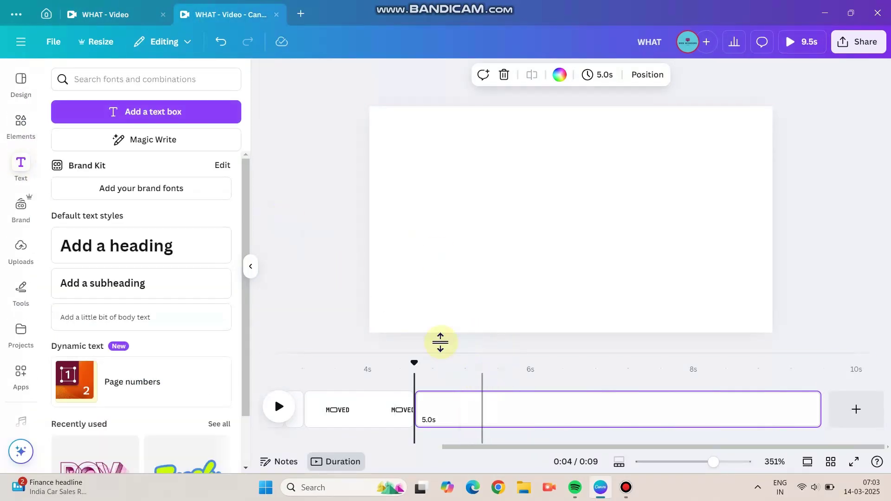
click(520, 75)
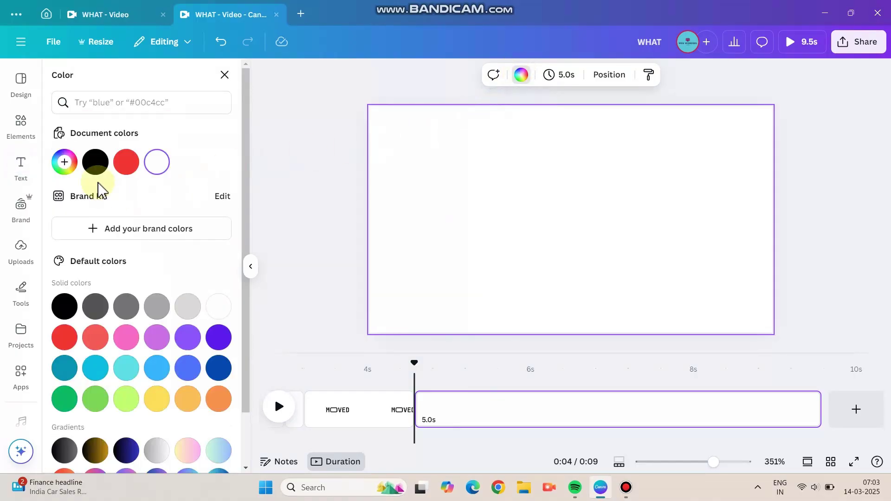
click(94, 162)
click(345, 211)
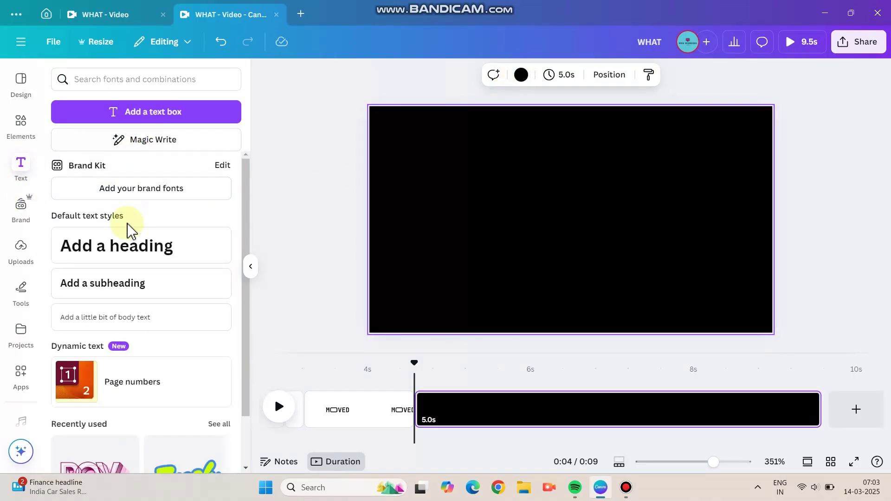
Add a subheading with the single letter "F", enlarge it to size 72.5 and set its font to Anton
click(127, 281)
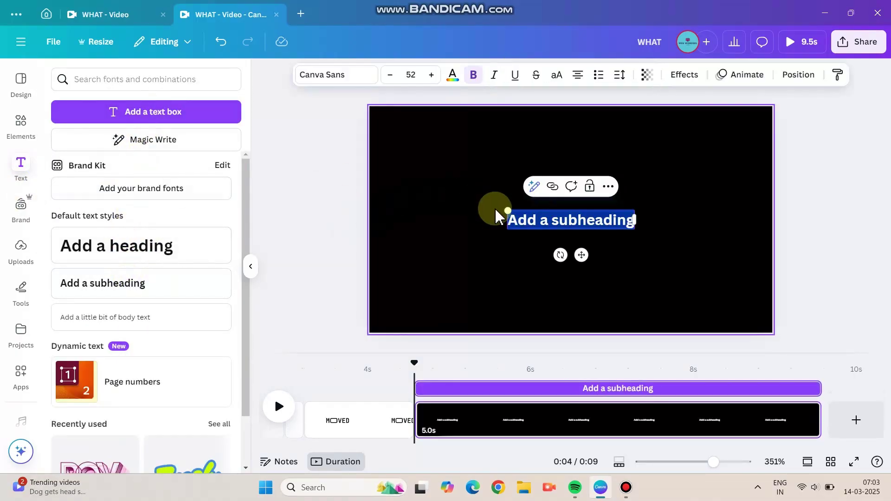
text(F)
mouse_move(564, 211)
mouse_down()
mouse_move(538, 222)
mouse_move(566, 201)
mouse_up()
click(315, 74)
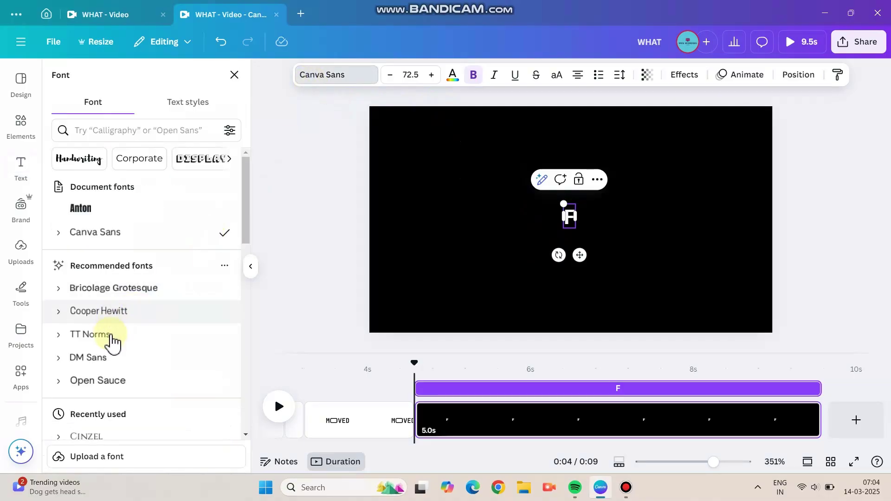
click(80, 207)
click(508, 258)
click(570, 224)
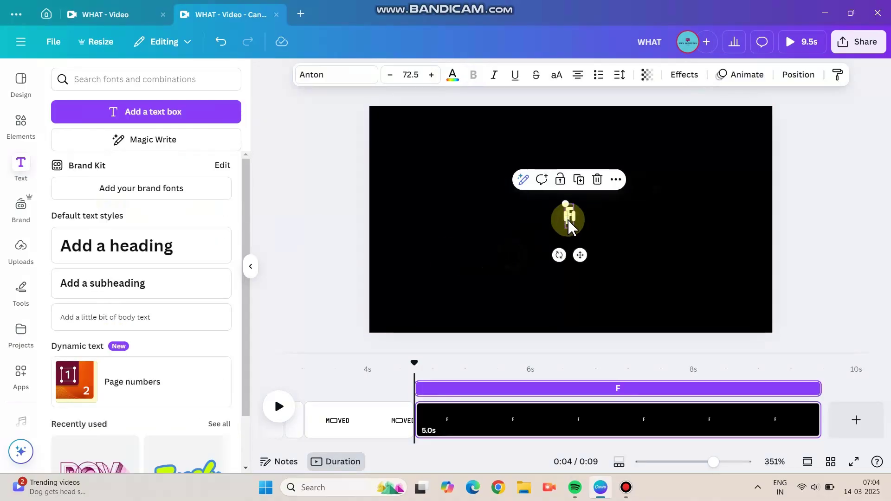
Move the F toward the page's left side and line up duplicates reading E, E and L beside it to spell "FEEL"
drag(576, 229, 422, 206)
key(BackSpace)
text(E)
click(587, 229)
key(ctrl+d)
key(ctrl+d)
double_click(629, 252)
text(L)
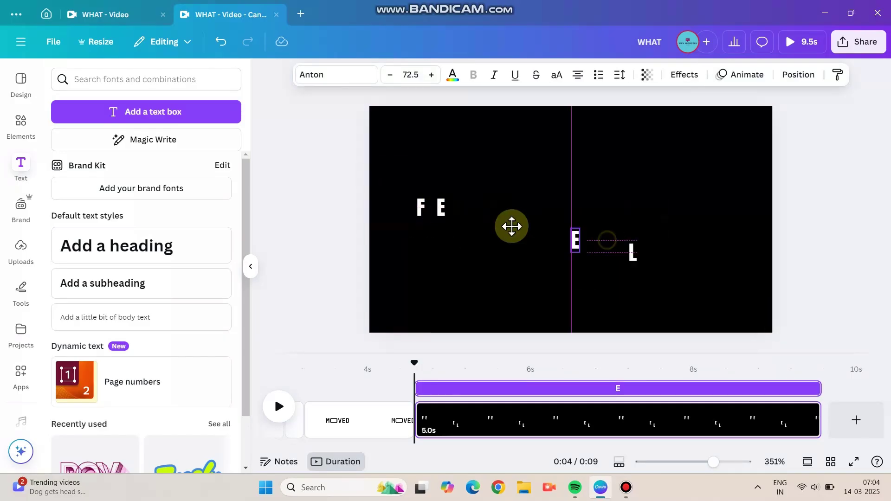
drag(512, 227, 467, 207)
drag(632, 252, 491, 207)
click(421, 244)
Duplicate the L and change the copies into separate letters S, O, M and E
click(493, 209)
key(ctrl+d)
text(S)
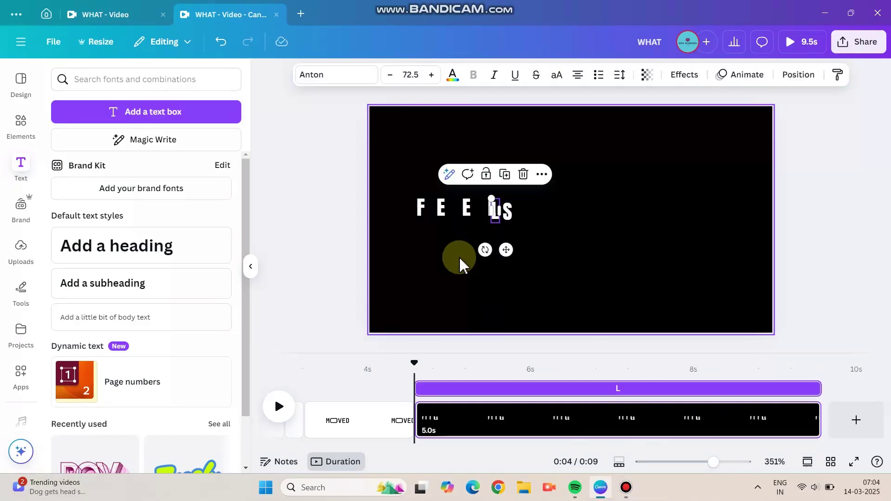
text(O)
click(481, 264)
double_click(553, 241)
text(M)
double_click(589, 239)
text(E)
Create the remaining separate characters T, H, I, N, G and ? from further letter copies
double_click(553, 274)
text(T)
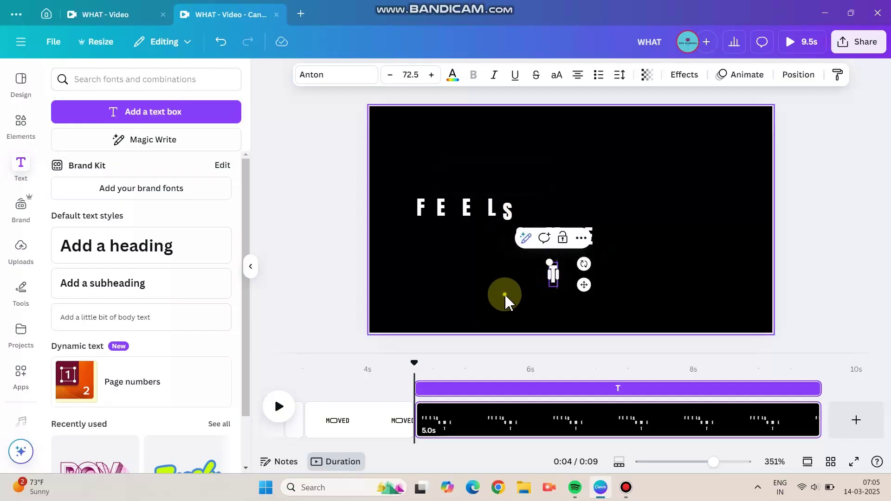
double_click(585, 274)
text(H)
click(458, 307)
double_click(616, 276)
text(I)
double_click(649, 274)
text(N)
drag(494, 210, 675, 266)
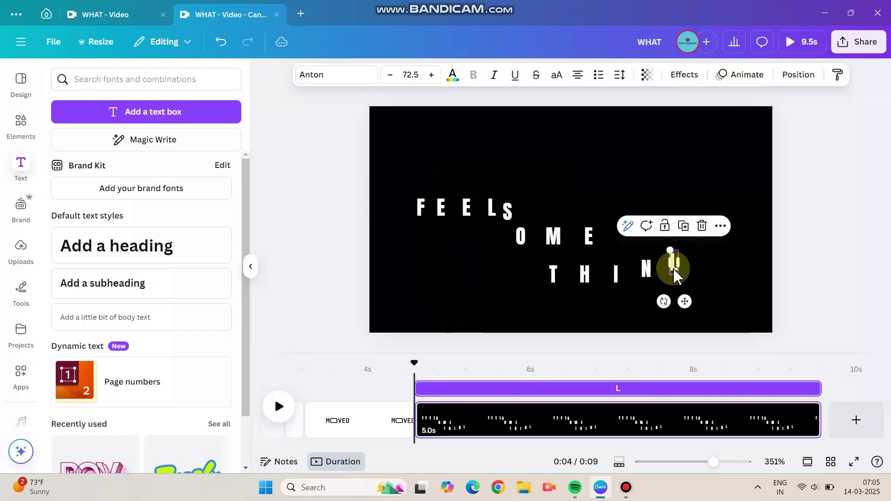
double_click(675, 266)
text(G)
drag(494, 210, 705, 232)
double_click(705, 232)
text(?)
Move the loose letters up beside "FEEL S" so the characters read "FEEL SOMETHING?" in one row
click(493, 234)
drag(520, 236, 534, 212)
drag(553, 236, 565, 216)
drag(589, 236, 585, 216)
drag(553, 274, 609, 212)
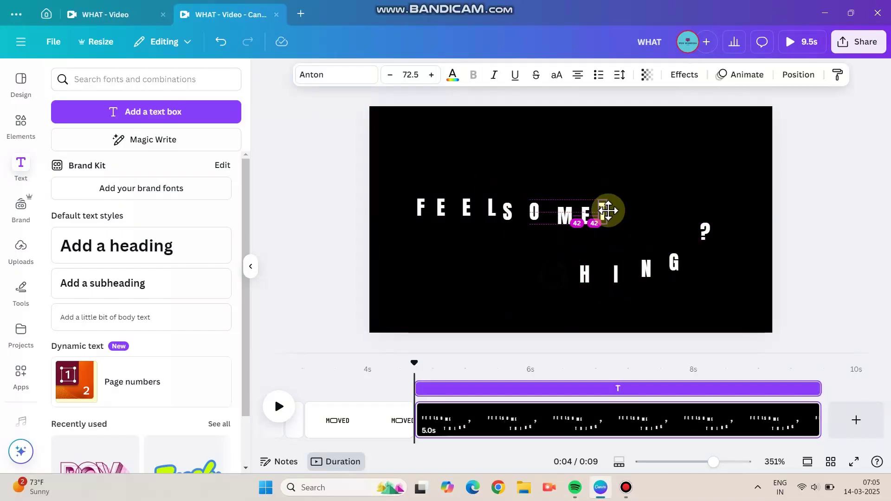
drag(585, 274, 631, 211)
drag(615, 274, 652, 208)
drag(646, 269, 669, 208)
Select all the letters, space them evenly horizontally and tidy them up into a straight row
key(ctrl+a)
click(795, 75)
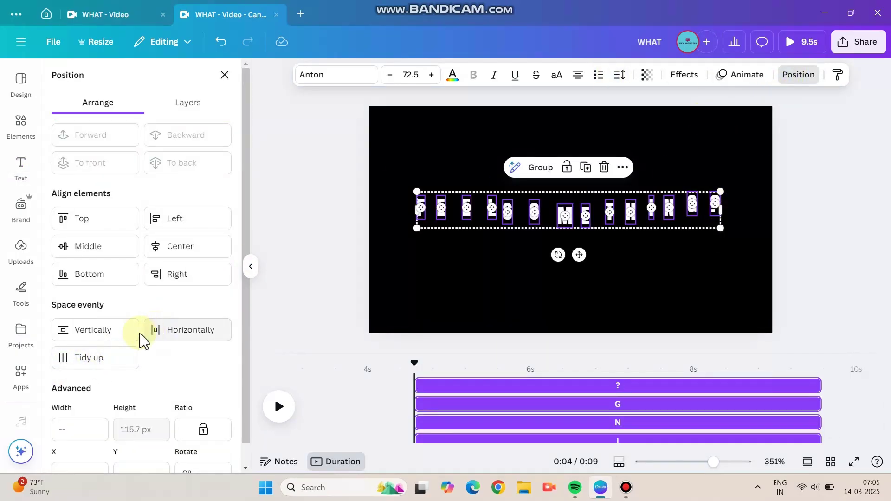
click(176, 328)
click(113, 354)
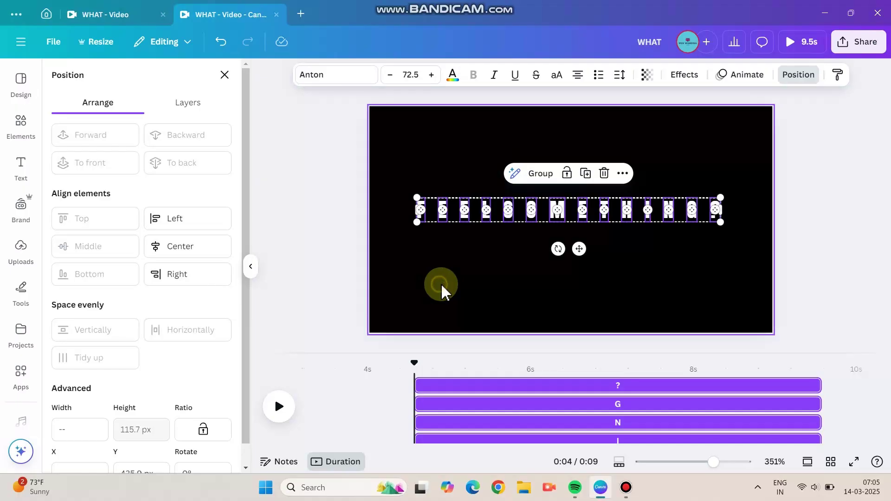
click(477, 253)
Shift the letters of "SOMETHING?" right to leave a word gap after "FEEL"
drag(505, 208, 674, 251)
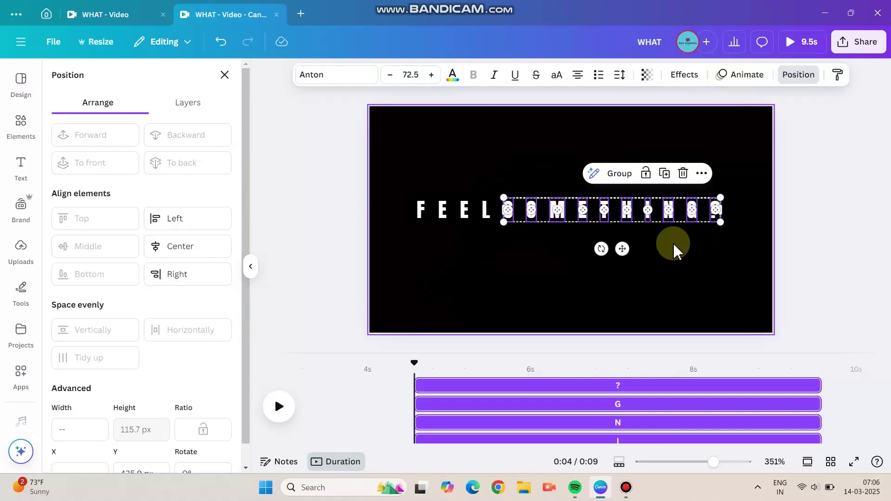
key(ctrl+z)
click(460, 229)
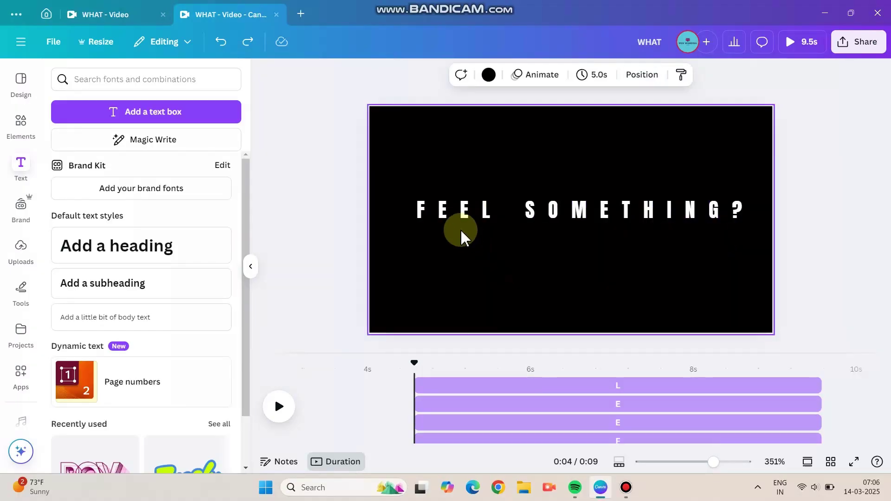
Apply the Wiggle add-on animation to all letters of "FEEL SOMETHING?" and lower its intensity
drag(413, 195, 733, 227)
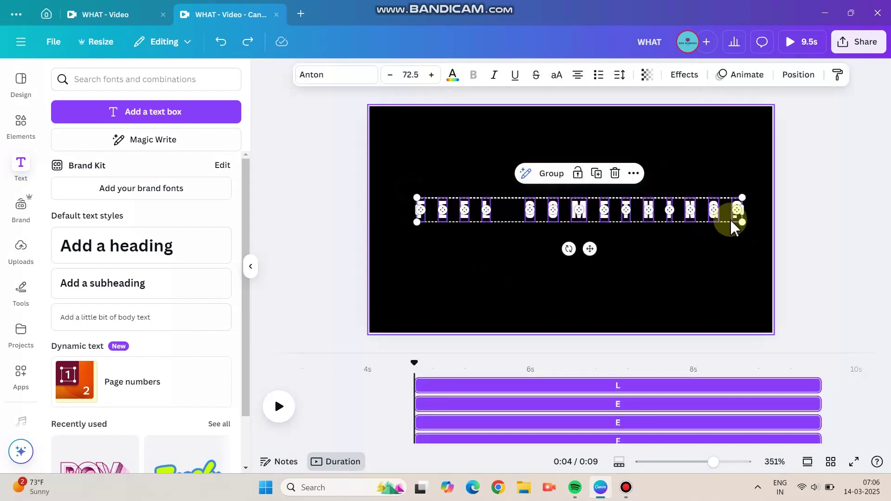
click(746, 83)
scroll(143, 367, down, 15)
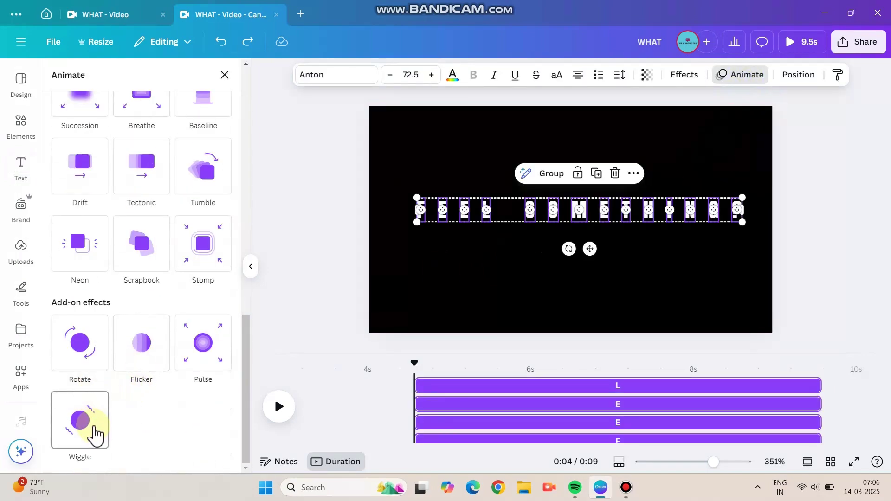
click(87, 428)
drag(127, 399, 56, 401)
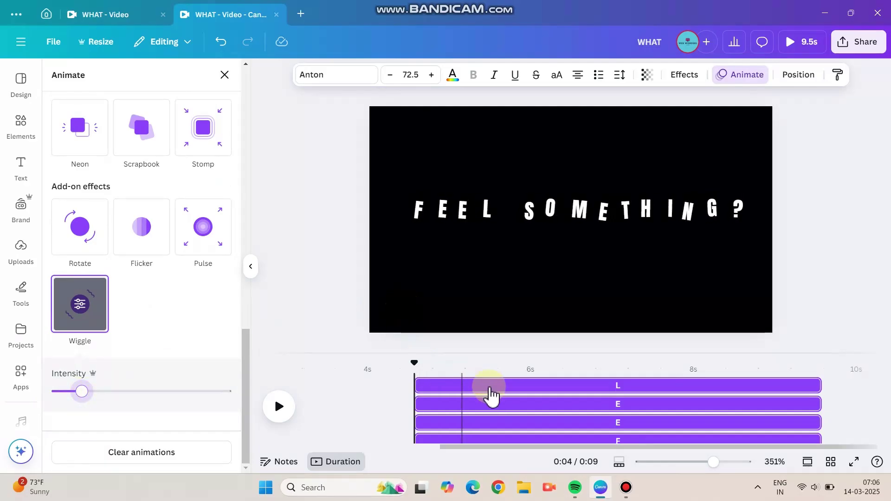
Play the video from the "MOVED" page to check the wiggling letters
scroll(487, 396, down, 2)
click(388, 429)
key(space)
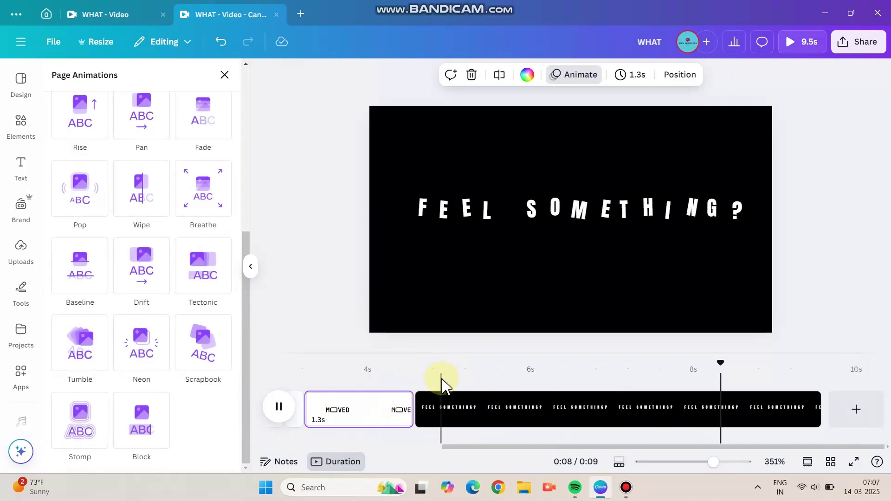
Switch to the finished reference video and examine the pages following "FEEL SOMETHING?", including the "KINETIC TYPOGRAPHY" sequence
click(122, 24)
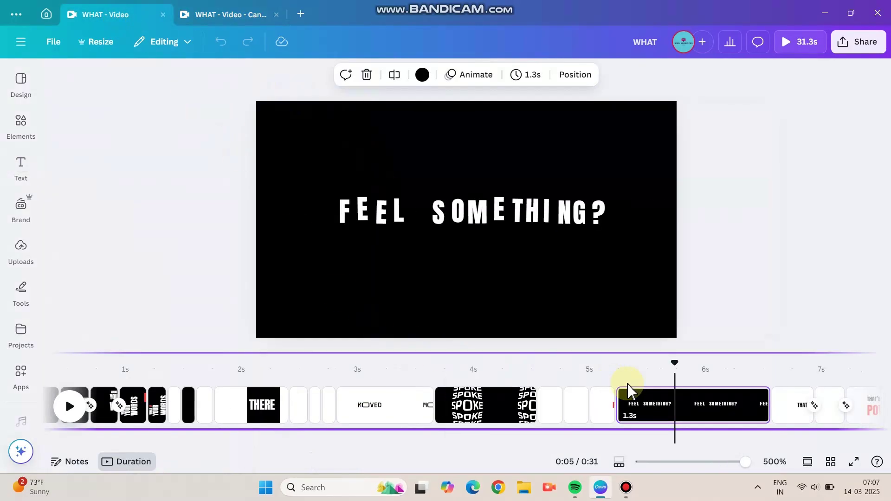
scroll(650, 402, right, 3)
click(640, 422)
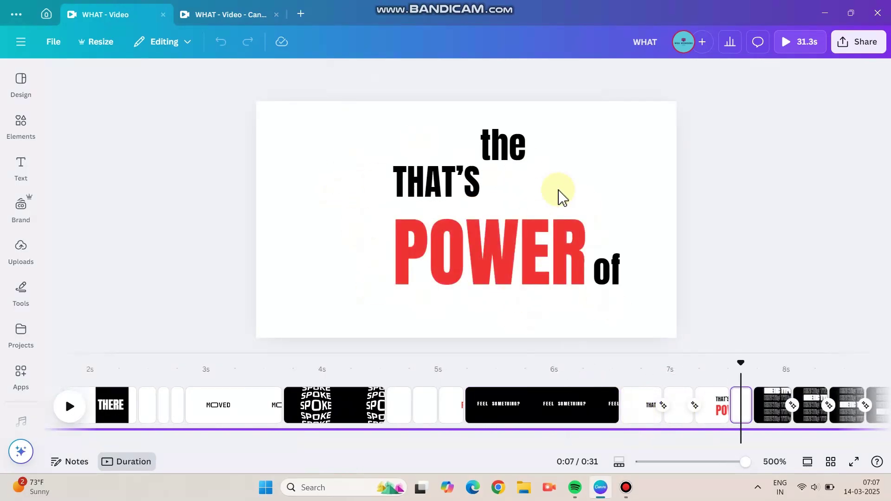
scroll(668, 406, right, 2)
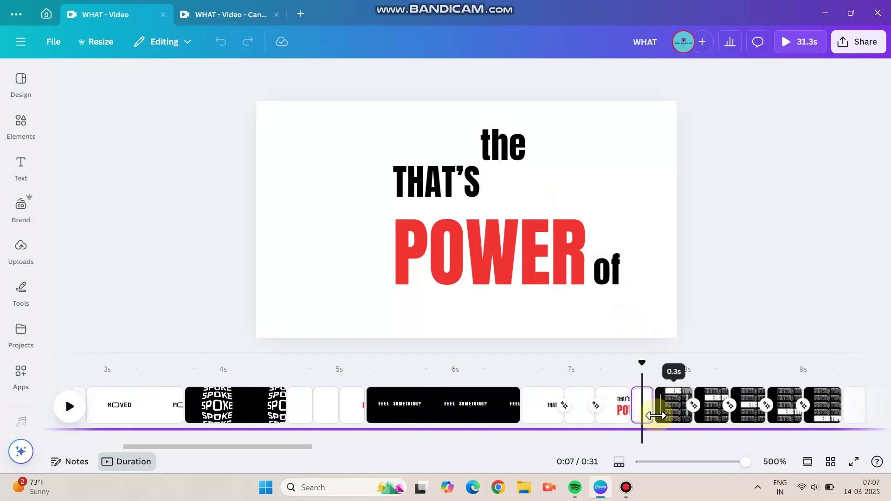
key(space)
key(space)
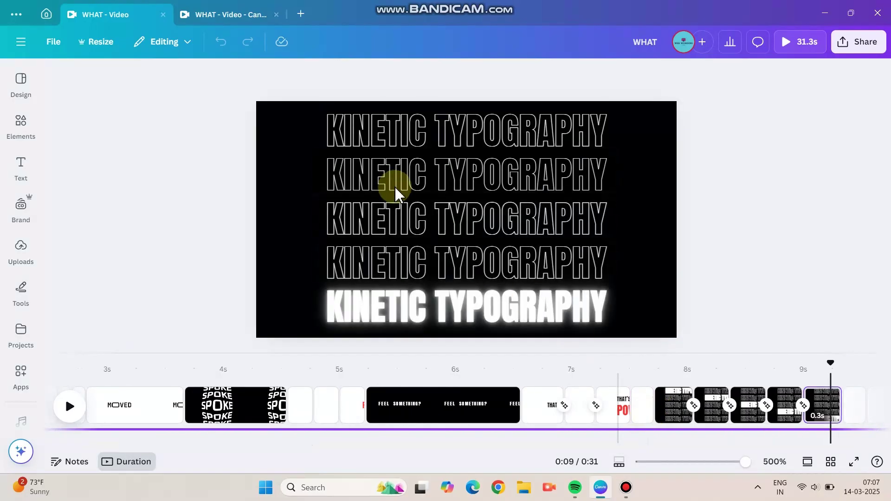
Return to the working design, add a page after "FEEL SOMETHING?" and shorten it to 1.5 seconds
click(220, 20)
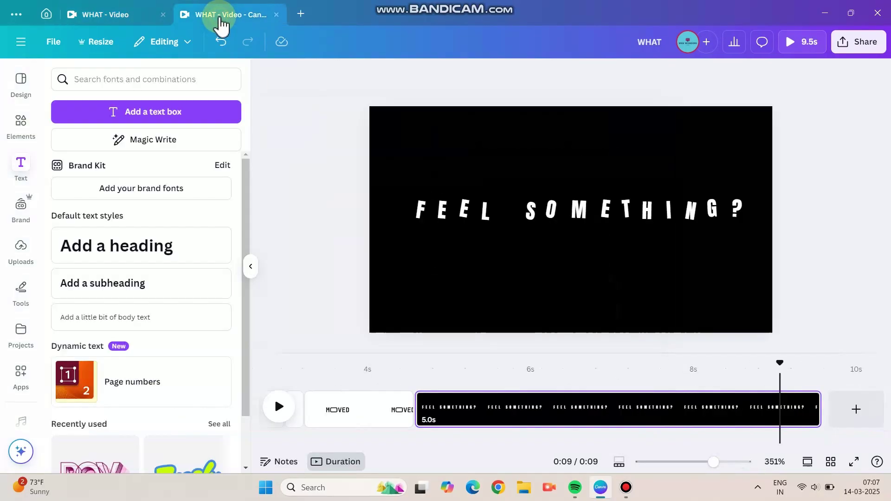
click(835, 420)
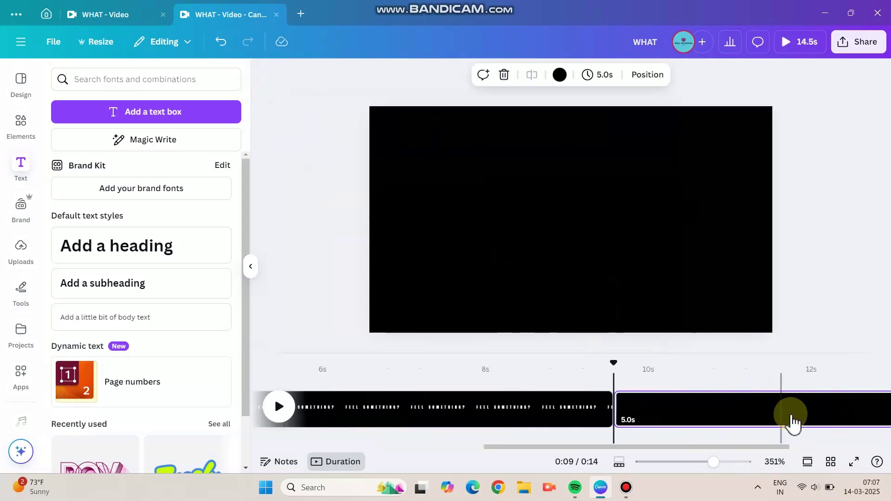
drag(812, 416, 539, 434)
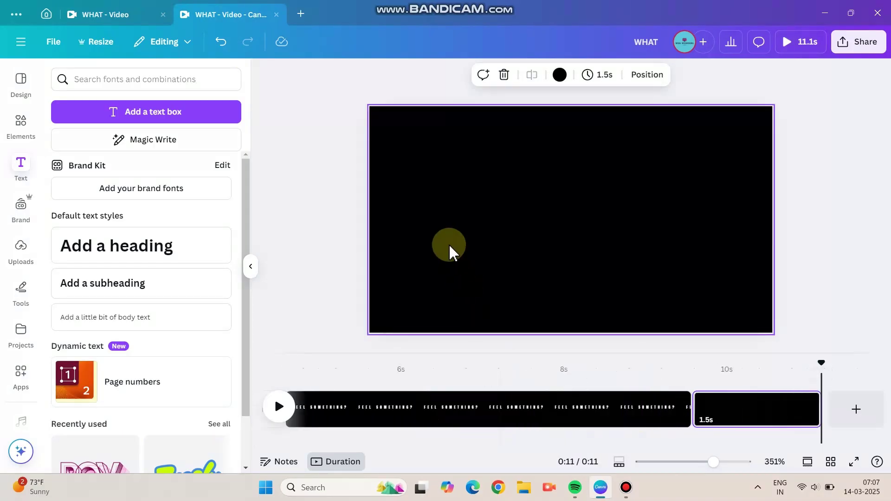
Add a heading reading "KINETIC TYPOGRAPHY" to the new black page
click(139, 245)
text(KINET)
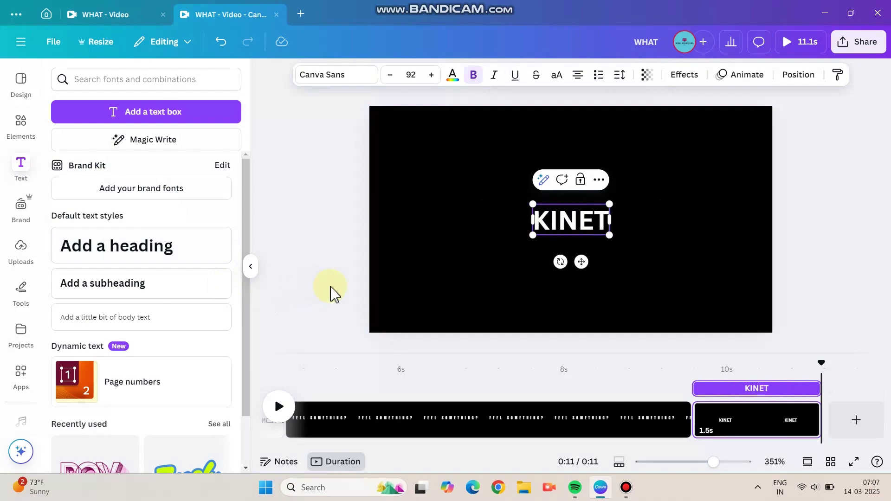
text(IC TYPOGRAPHY)
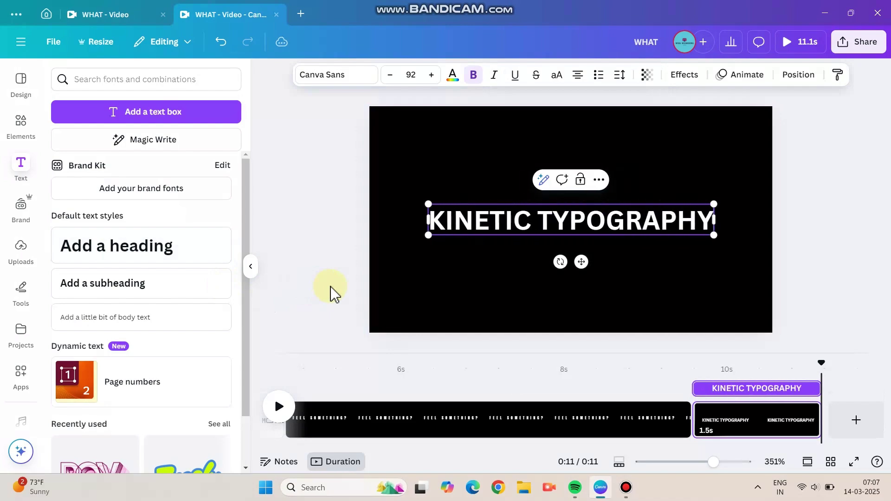
click(425, 297)
Set the heading in Anton at size 119 and move it to the top of the page
click(464, 219)
click(337, 75)
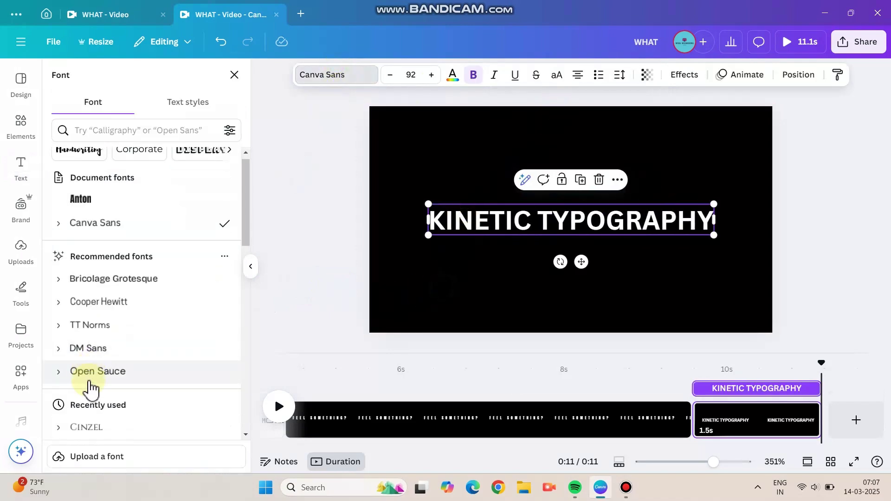
click(109, 180)
drag(471, 236, 521, 135)
Give the "KINETIC TYPOGRAPHY" heading the Hollow text effect with a thickness of 9
click(684, 74)
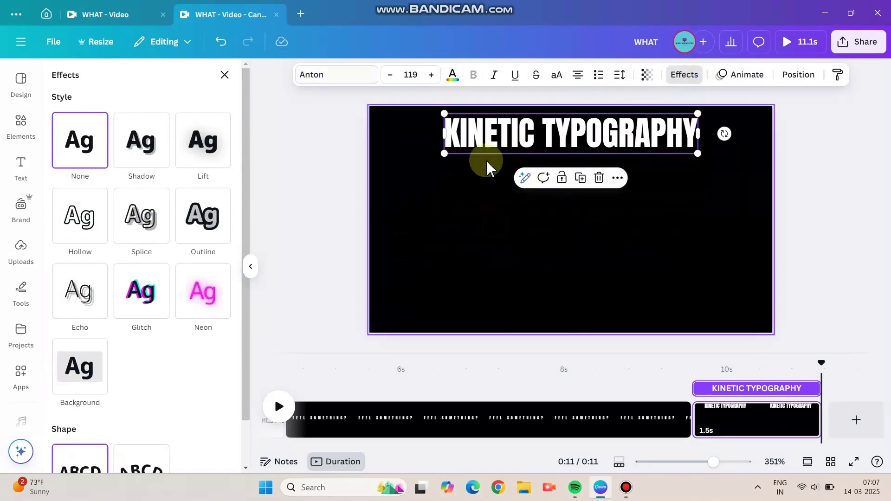
click(85, 237)
drag(98, 293, 62, 293)
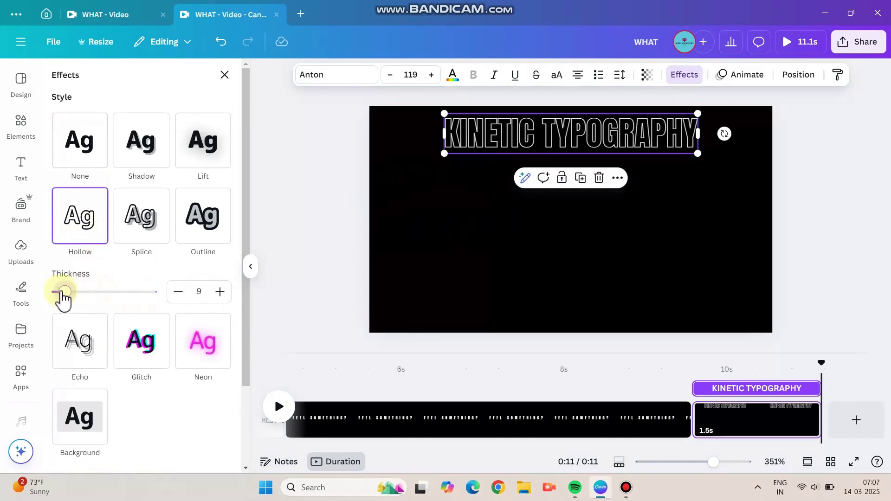
click(406, 218)
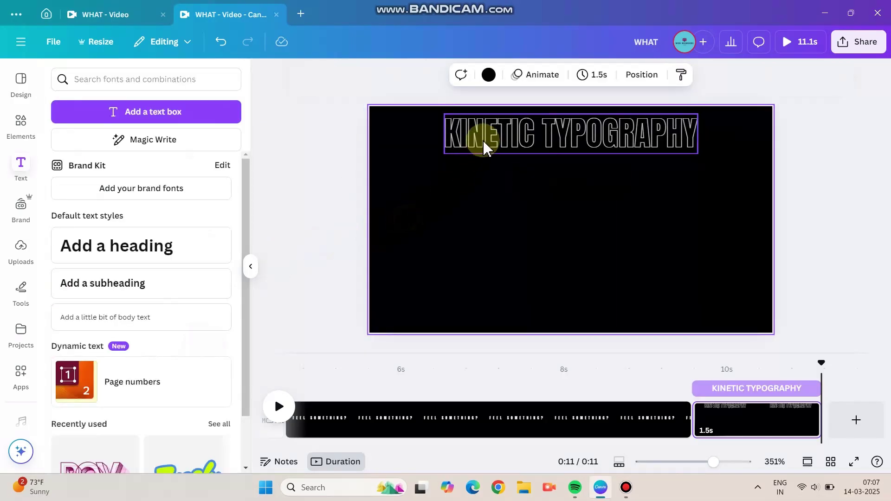
Duplicate the hollow heading and stack the copies down the page to make five lines
click(482, 142)
key(ctrl+d)
drag(483, 142, 497, 216)
key(ctrl+v)
key(ctrl+v)
key(ctrl+d)
drag(504, 174, 494, 294)
key(ctrl+d)
Select all five "KINETIC TYPOGRAPHY" lines and tidy up their alignment and spacing
drag(434, 124, 703, 318)
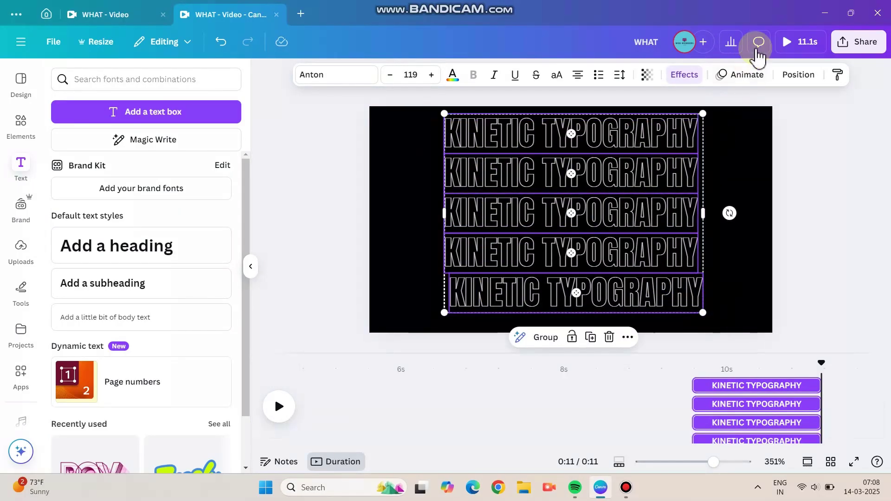
click(798, 74)
click(89, 366)
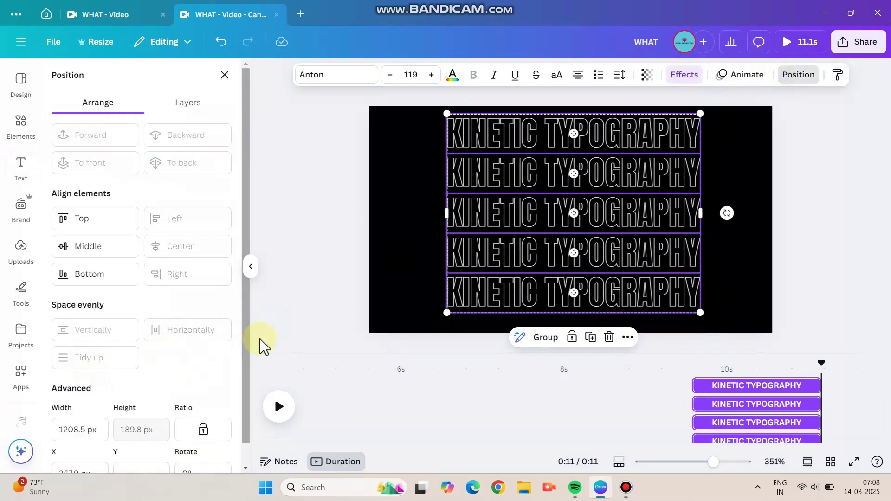
Change the top "KINETIC TYPOGRAPHY" line from Hollow to the Neon effect with an intensity of 1
click(734, 416)
click(583, 144)
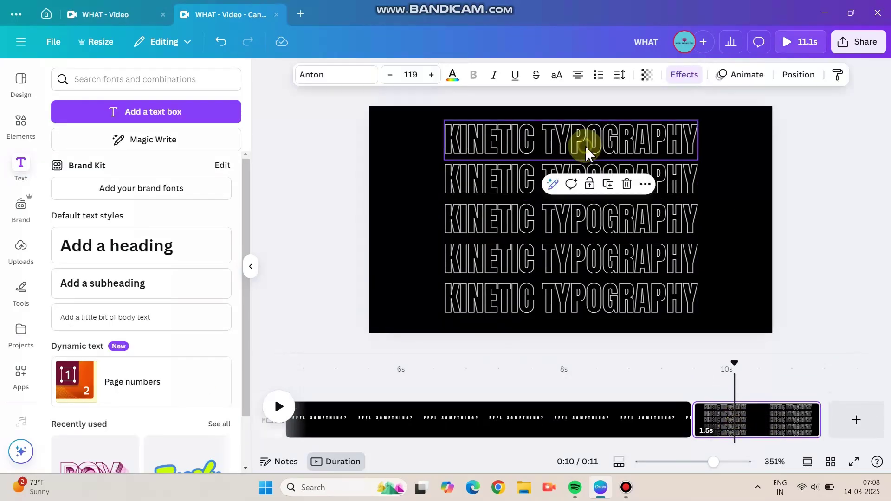
click(685, 76)
click(88, 163)
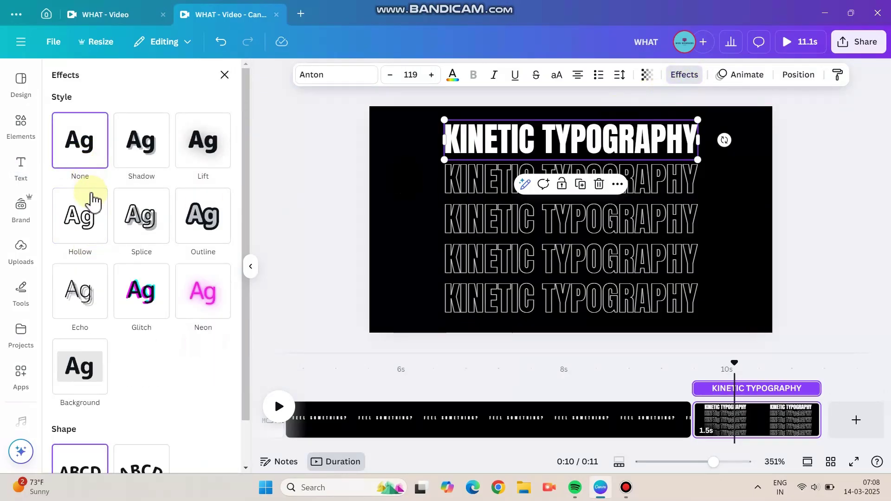
click(216, 296)
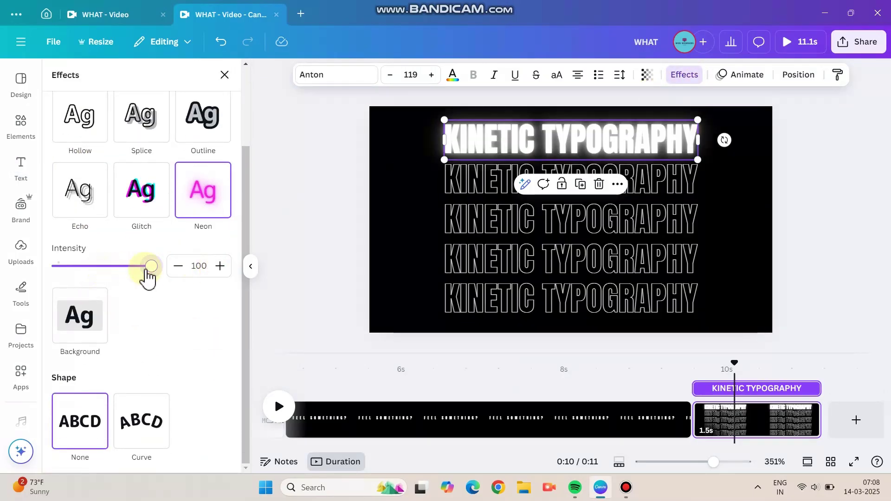
drag(147, 272, 5, 294)
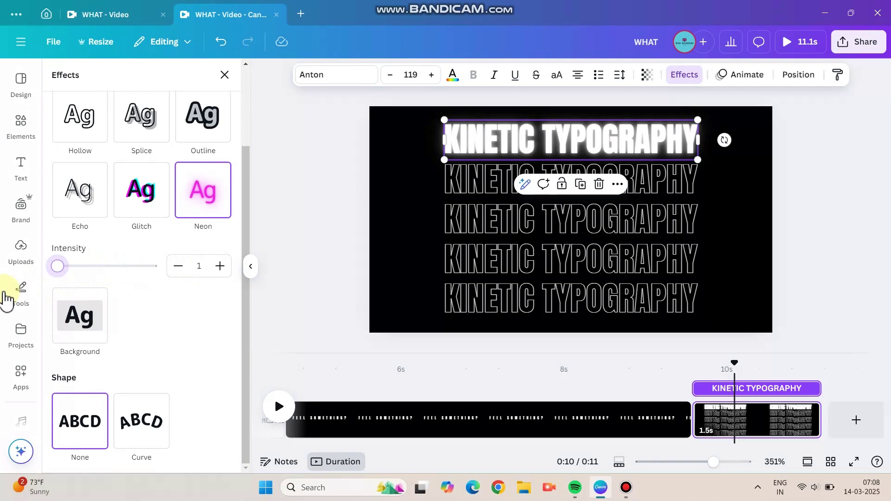
Duplicate the stacked-text page and give its second line the Neon effect with an intensity of 1
right_click(767, 426)
click(760, 195)
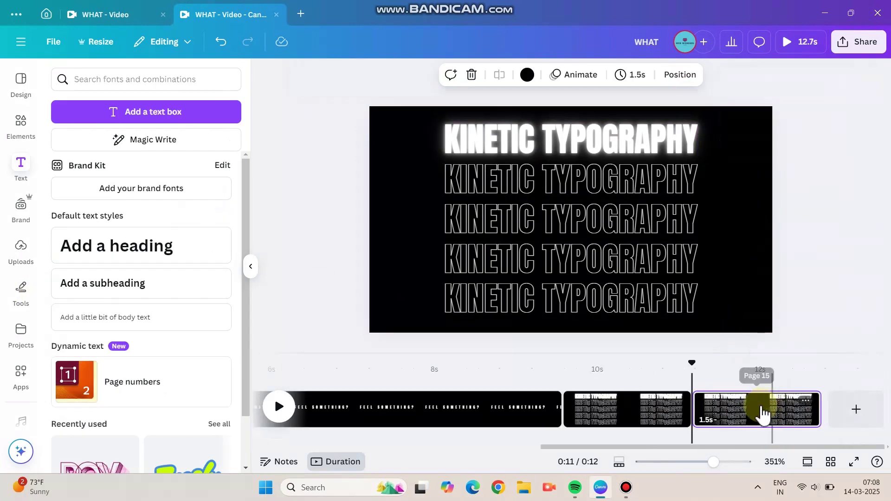
click(540, 170)
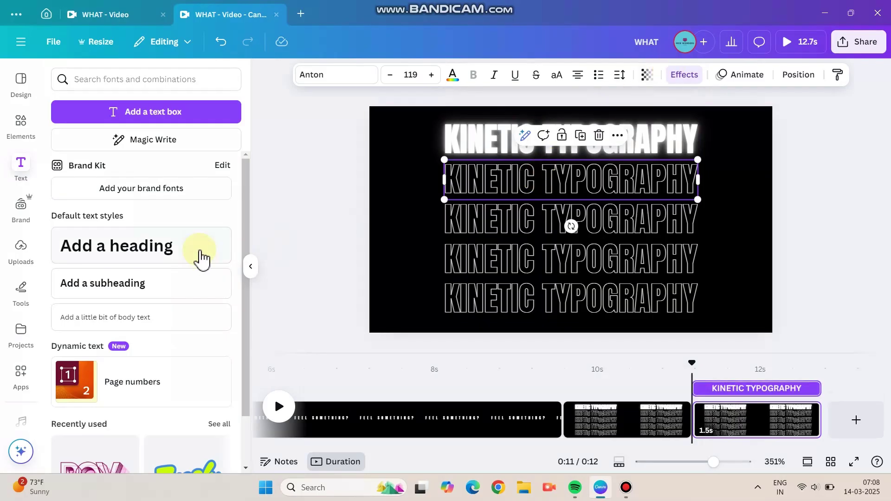
click(693, 77)
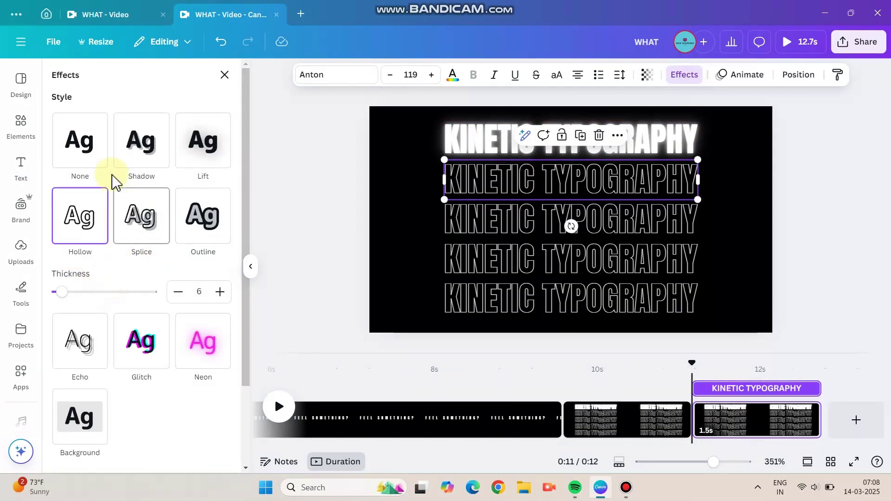
click(202, 334)
scroll(124, 349, down, 1)
drag(104, 339, 65, 347)
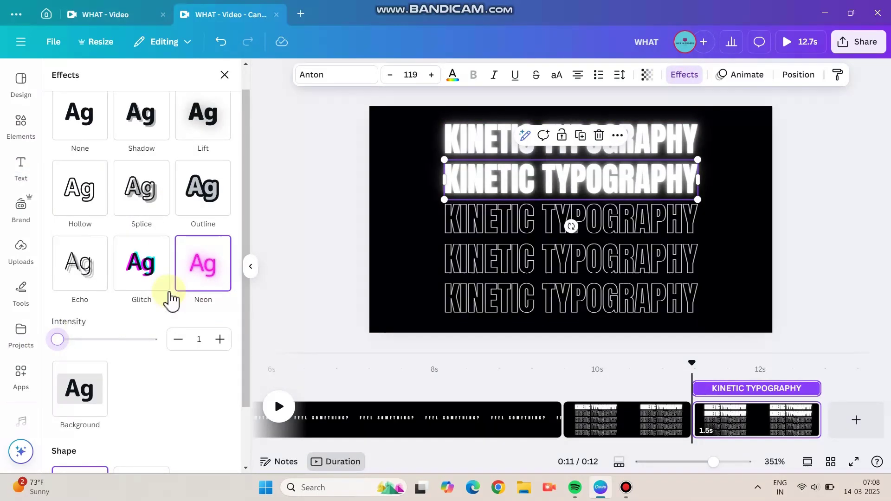
Return the top line on the duplicated page to the Hollow effect with a thickness of 14
click(456, 142)
click(55, 195)
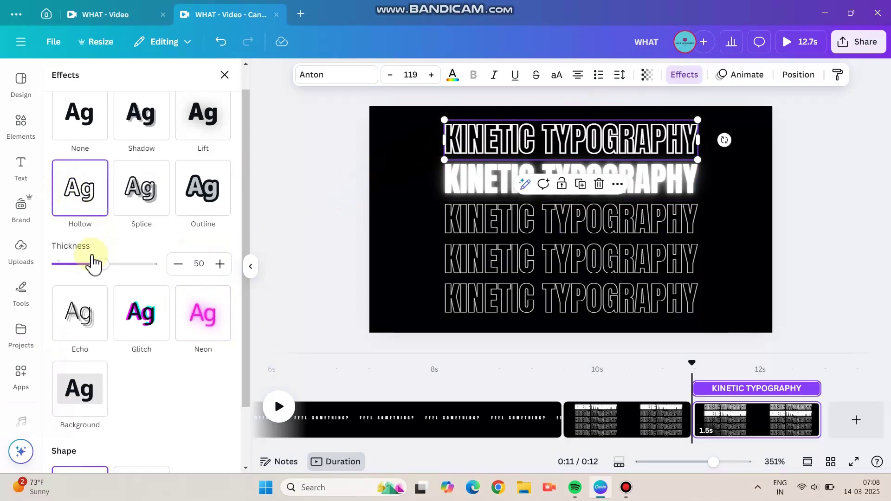
drag(104, 263, 69, 271)
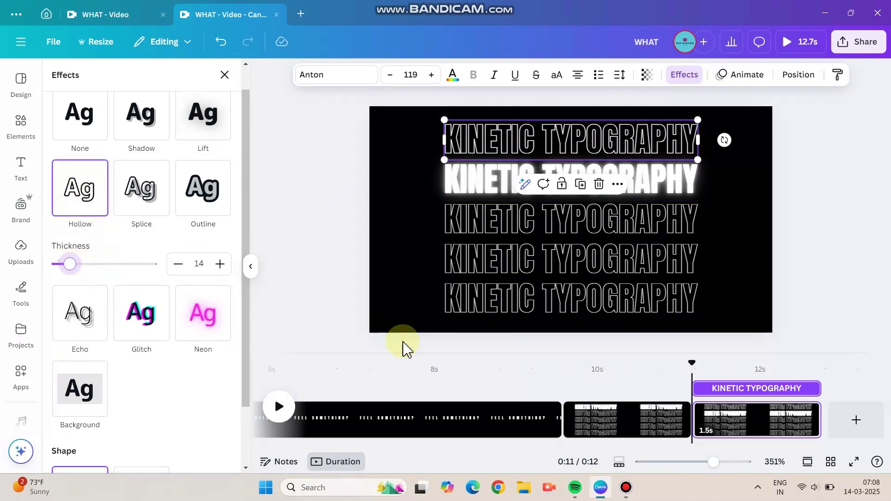
Duplicate the page, setting its second line to Hollow with a thickness of about 16 and its third line to low-intensity Neon
right_click(744, 427)
right_click(572, 299)
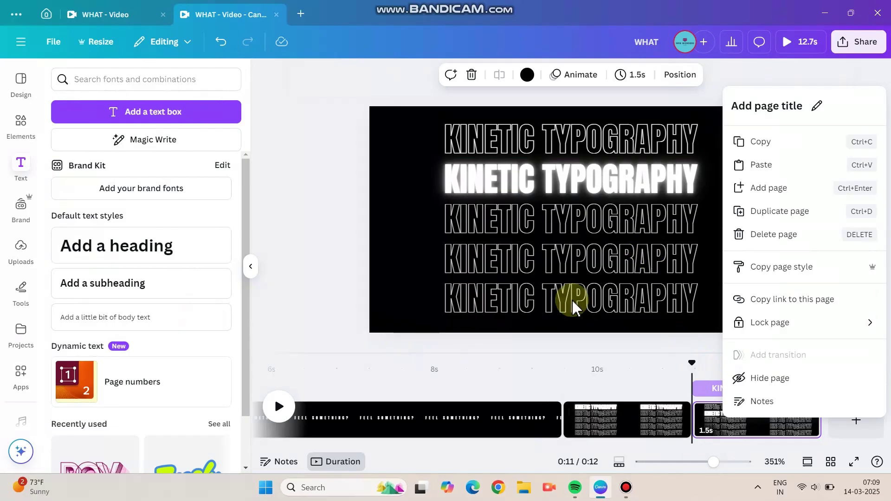
click(754, 218)
click(535, 183)
click(80, 203)
click(70, 280)
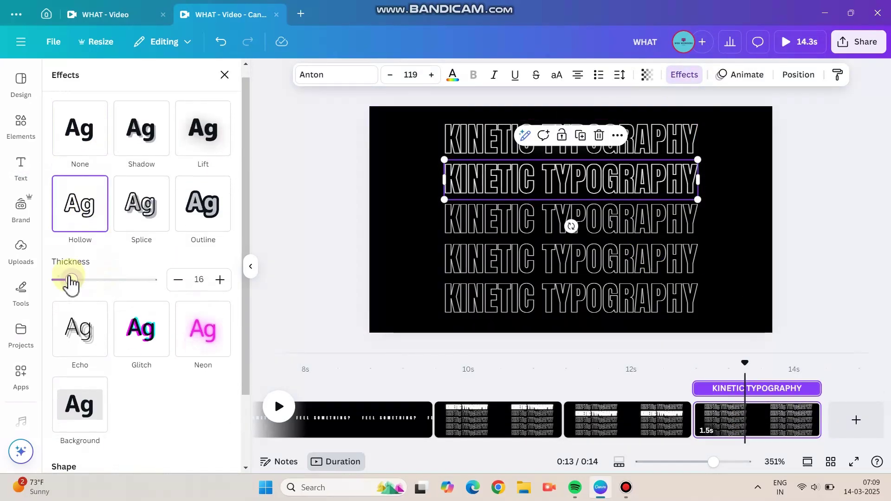
click(480, 214)
click(203, 329)
click(58, 333)
Duplicate the page and swap effects on the copy, with Neon on the fourth line and thin Hollow on the third
right_click(755, 418)
click(752, 217)
click(641, 259)
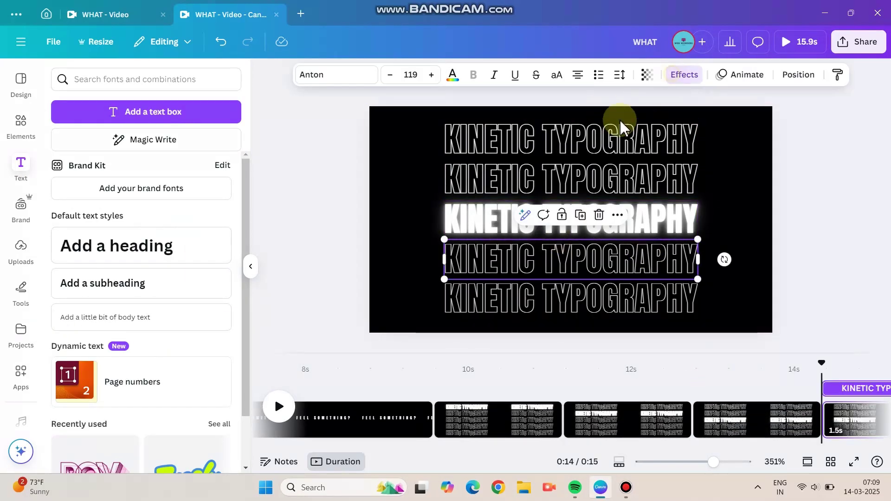
click(683, 75)
click(195, 335)
click(479, 218)
click(100, 176)
click(69, 256)
Duplicate the page again, giving the fifth line Neon and returning the fourth line to Hollow with a thickness of 12
right_click(756, 418)
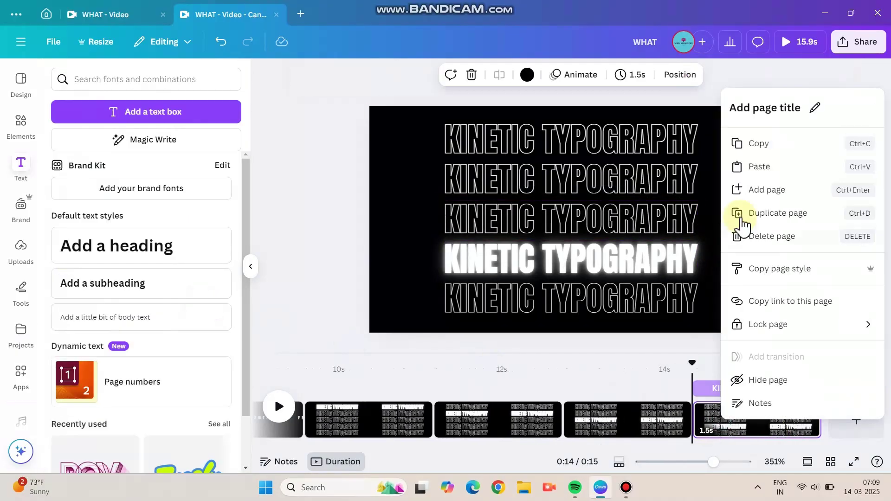
click(743, 215)
click(640, 298)
click(684, 74)
click(684, 74)
click(204, 297)
click(483, 259)
click(80, 216)
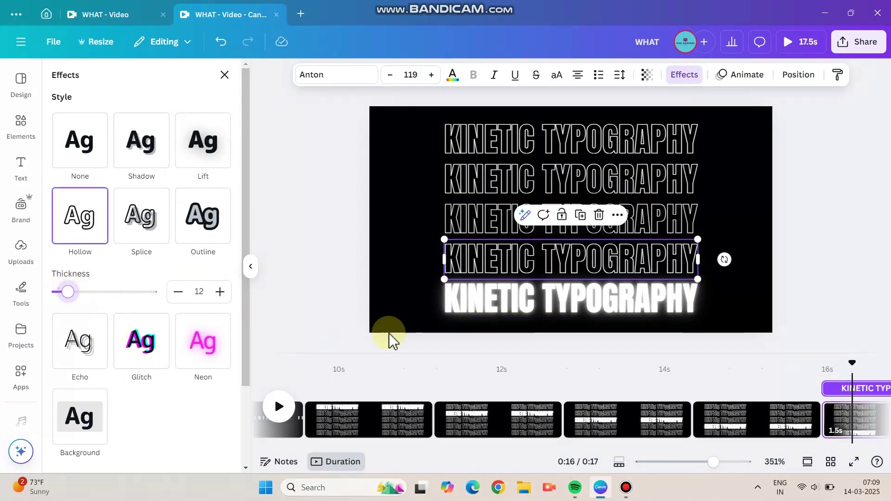
Add a Match & Move transition between the first and second "KINETIC TYPOGRAPHY" pages and lengthen its duration to the maximum
scroll(582, 422, left, 3)
click(581, 423)
click(587, 411)
click(114, 355)
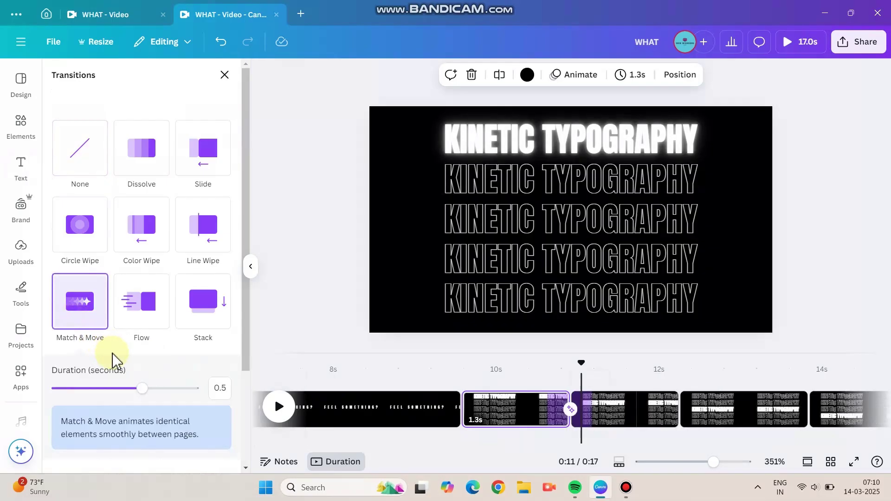
scroll(114, 359, down, 2)
drag(164, 318, 199, 318)
Add a Match & Move transition after the second "KINETIC TYPOGRAPHY" page with a duration of 0.79 seconds
click(656, 419)
click(83, 312)
drag(139, 334, 243, 332)
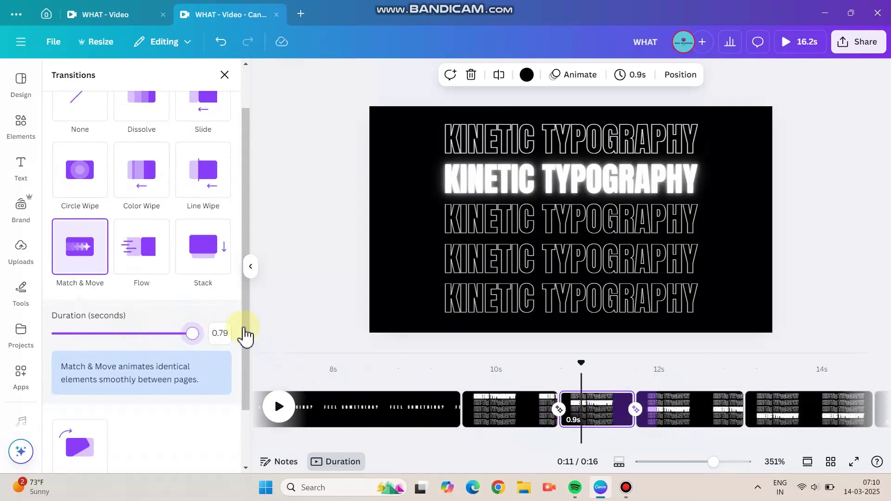
Add Match & Move transitions after the third and fourth "KINETIC TYPOGRAPHY" pages and extend both to their maximum duration
click(721, 418)
click(79, 301)
drag(143, 388, 204, 388)
click(786, 419)
click(80, 302)
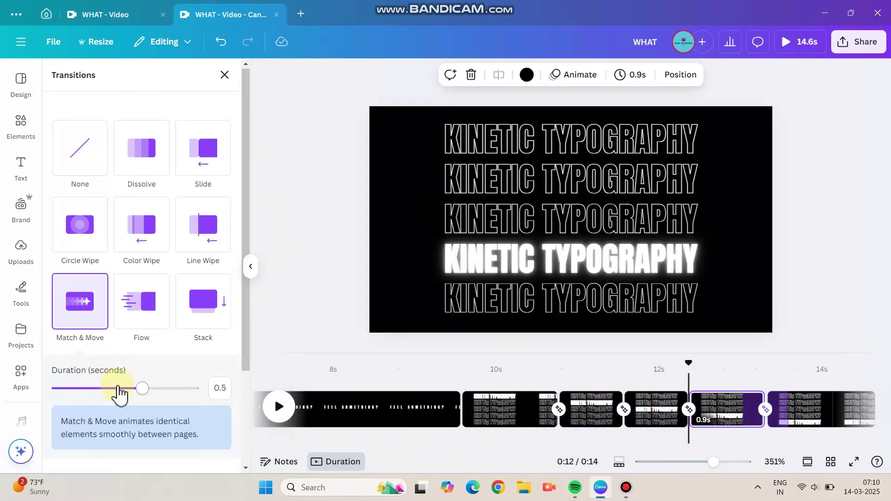
drag(142, 388, 204, 388)
Trim the five "KINETIC TYPOGRAPHY" pages to very short durations, with the fourth at 0.3 s
drag(555, 411, 484, 411)
drag(592, 420, 568, 420)
drag(649, 420, 605, 421)
drag(715, 423, 675, 424)
drag(815, 421, 747, 420)
drag(625, 420, 611, 418)
drag(665, 418, 649, 419)
drag(703, 419, 683, 420)
drag(759, 418, 733, 418)
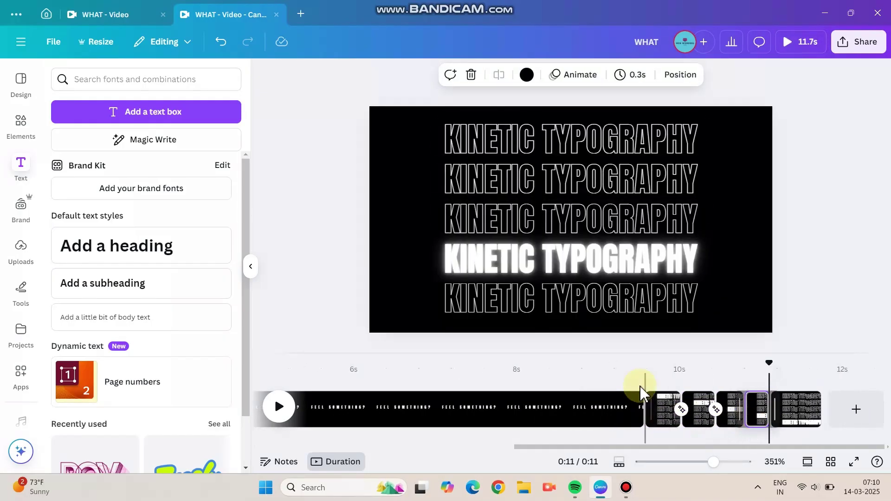
Play back the "KINETIC TYPOGRAPHY" sequence from just before its first page to check the timing
click(632, 387)
key(space)
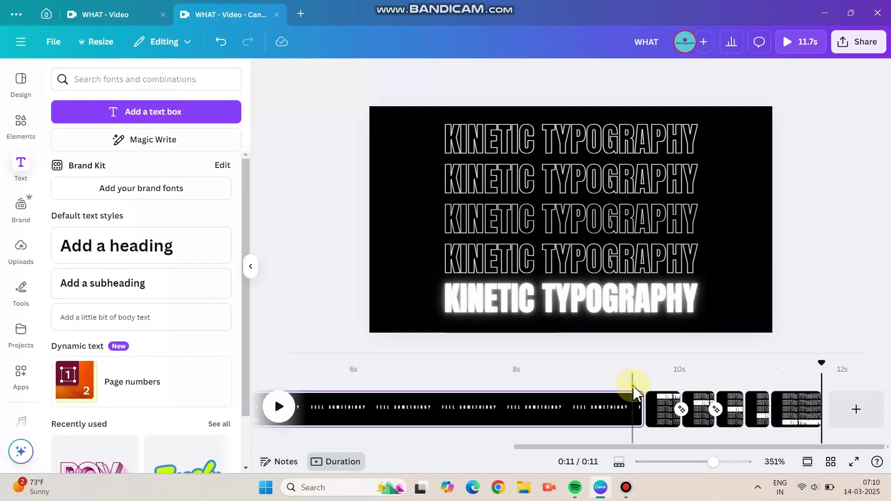
click(632, 386)
key(space)
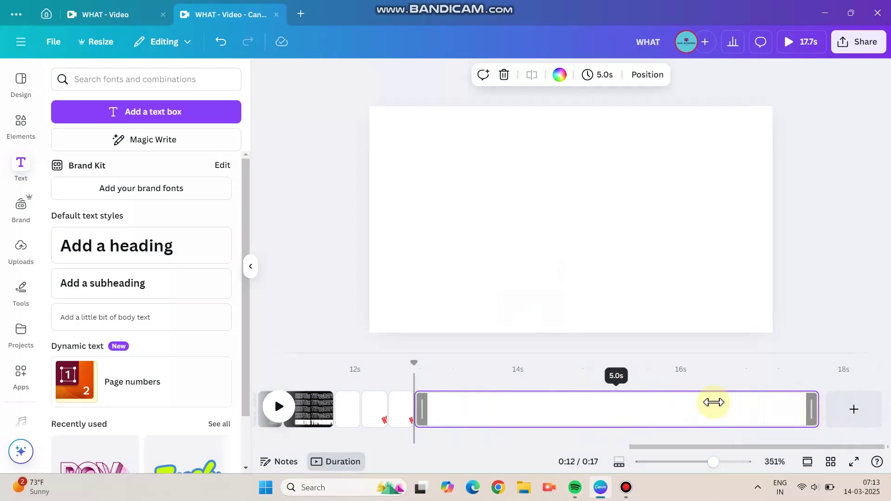
Trim the blank last page to 2.1 s and start building its phrase from single-letter text boxes, "I" and "T"
drag(713, 402, 578, 411)
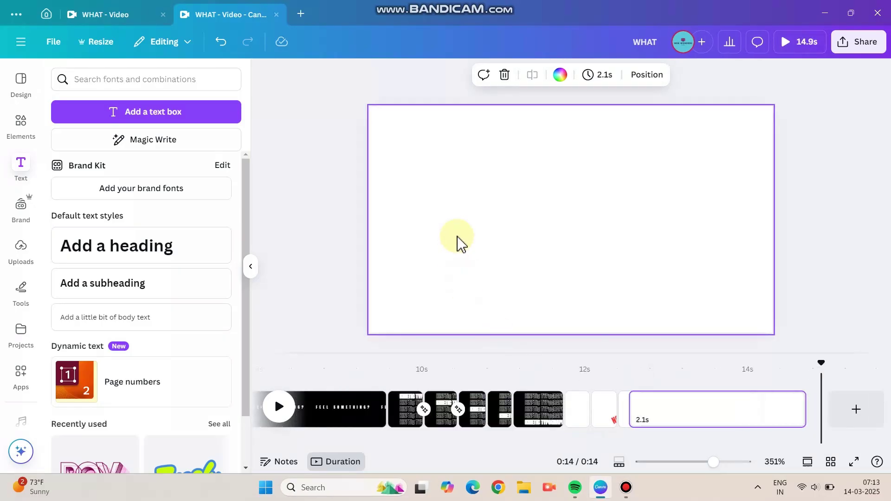
click(112, 120)
key(BackSpace)
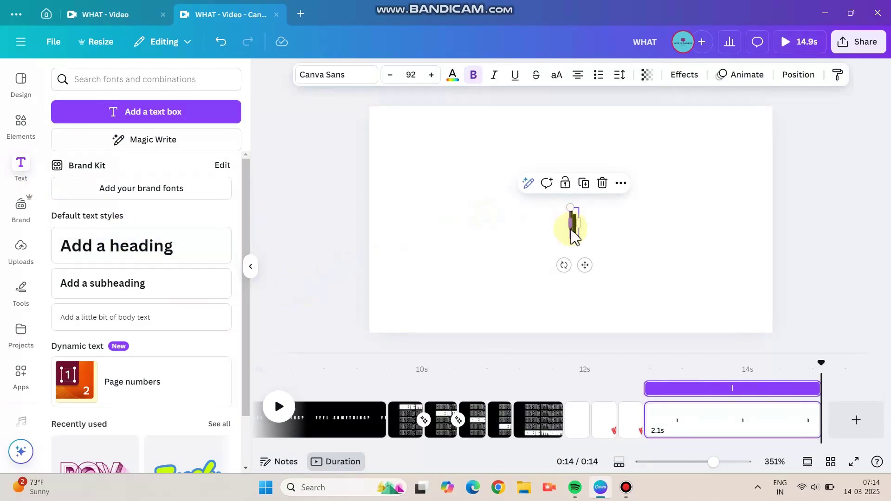
click(567, 255)
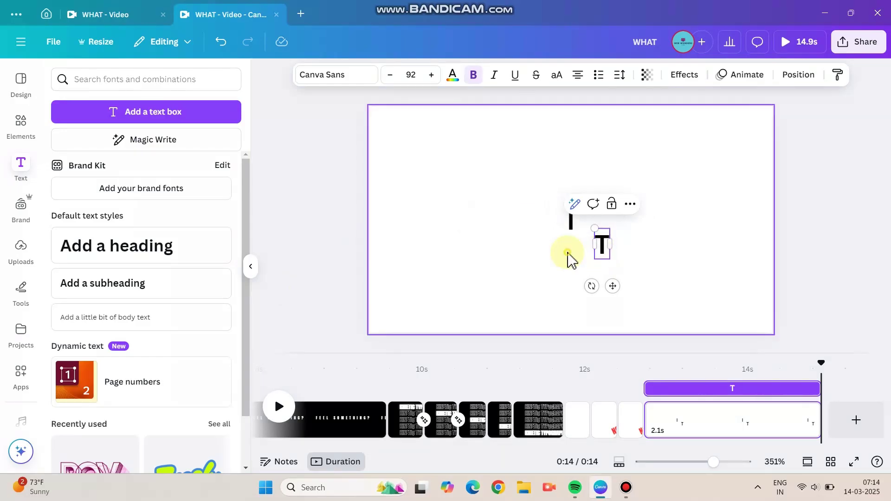
click(601, 255)
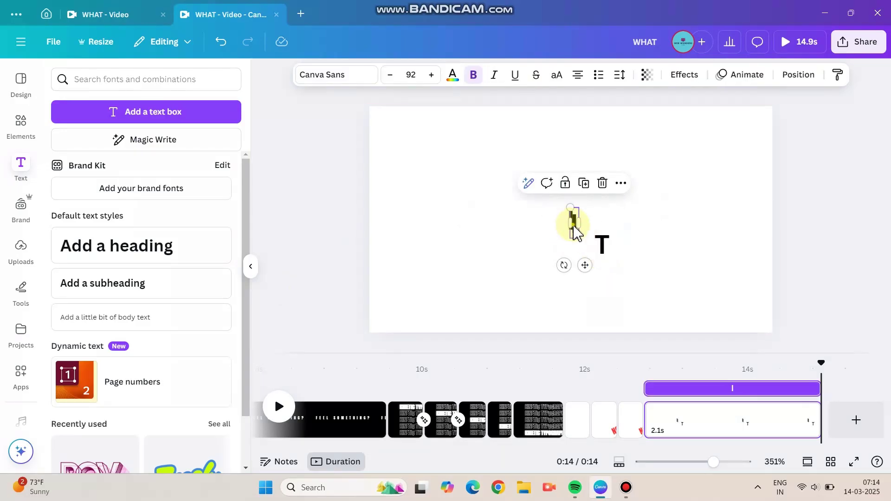
click(561, 264)
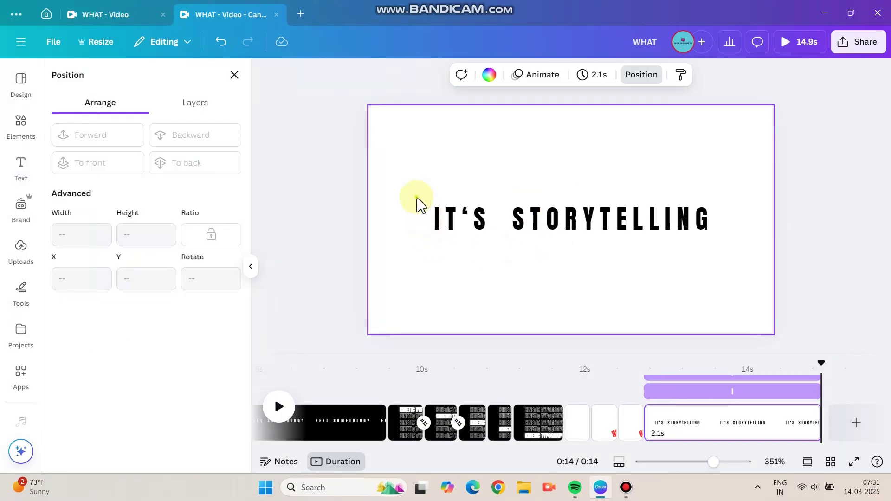
drag(416, 203, 774, 274)
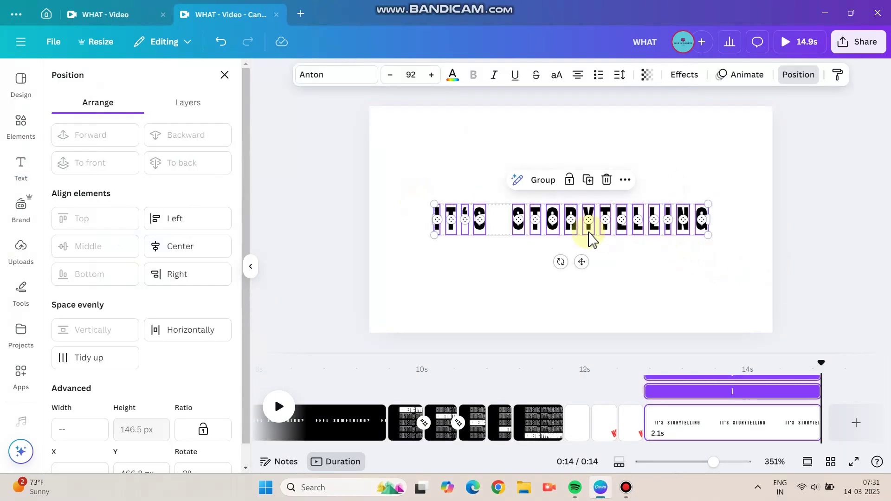
click(556, 259)
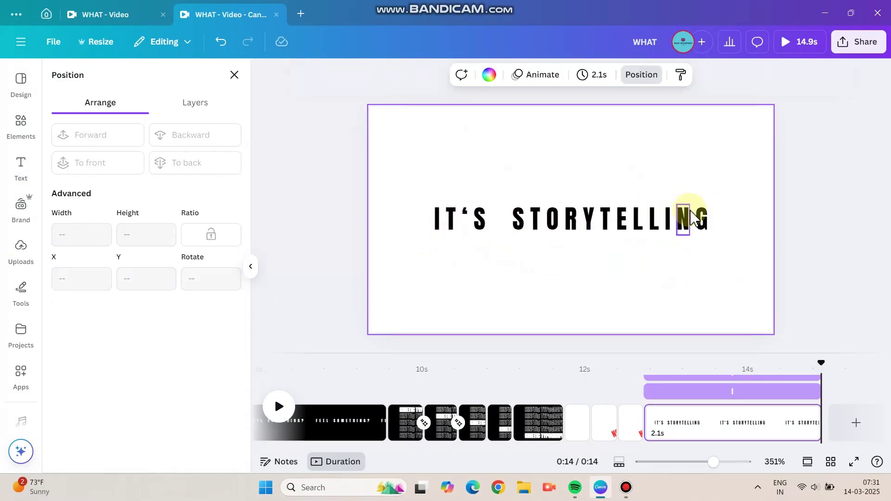
Trim the "IT'S STORYTELLING" page to 0.8 s and duplicate it
drag(805, 425, 709, 428)
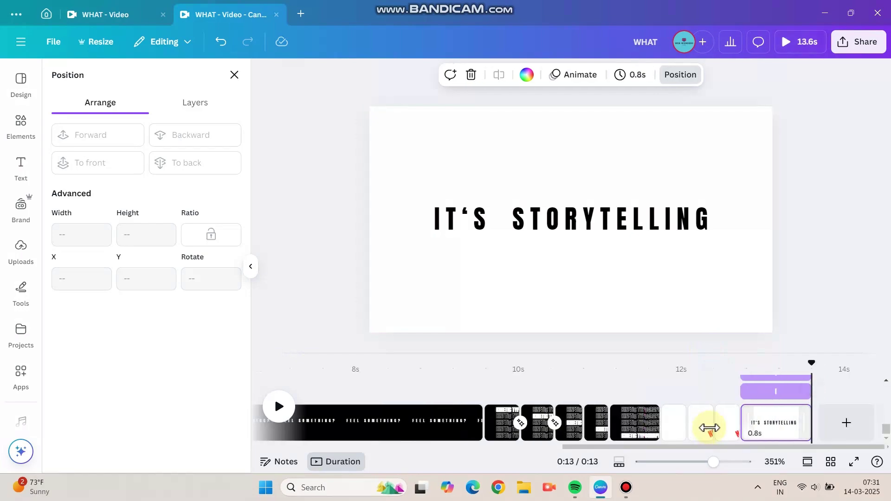
right_click(773, 439)
click(713, 225)
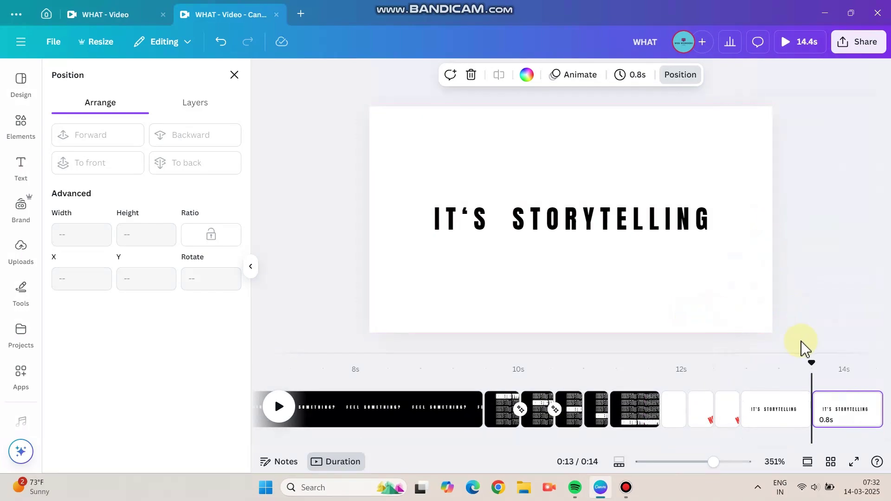
Scatter the separate letters of "IT'S STORYTELLING" on the duplicated page, alternating them above and below the centre
click(438, 219)
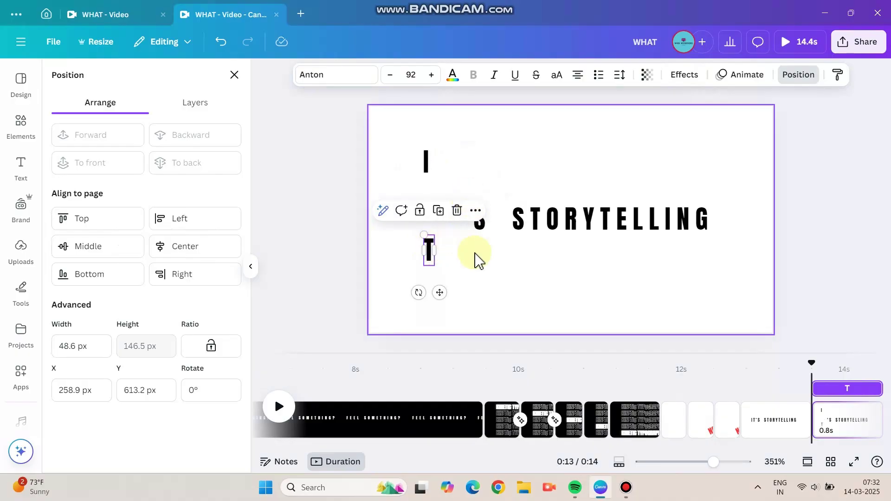
drag(478, 224, 456, 157)
drag(474, 255, 483, 162)
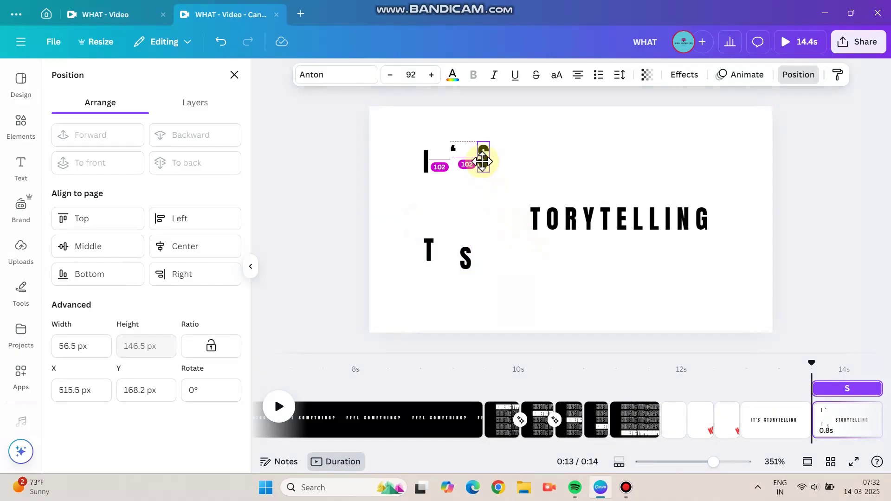
drag(520, 132, 514, 132)
drag(571, 218, 550, 265)
drag(586, 211, 596, 258)
drag(625, 209, 638, 243)
drag(653, 218, 669, 235)
Adjust the scattered letters so they form an oval ring around the empty centre of the page
drag(429, 250, 421, 234)
drag(426, 161, 418, 189)
drag(453, 159, 444, 173)
drag(478, 145, 477, 156)
drag(513, 144, 524, 156)
drag(555, 146, 561, 156)
drag(587, 163, 628, 159)
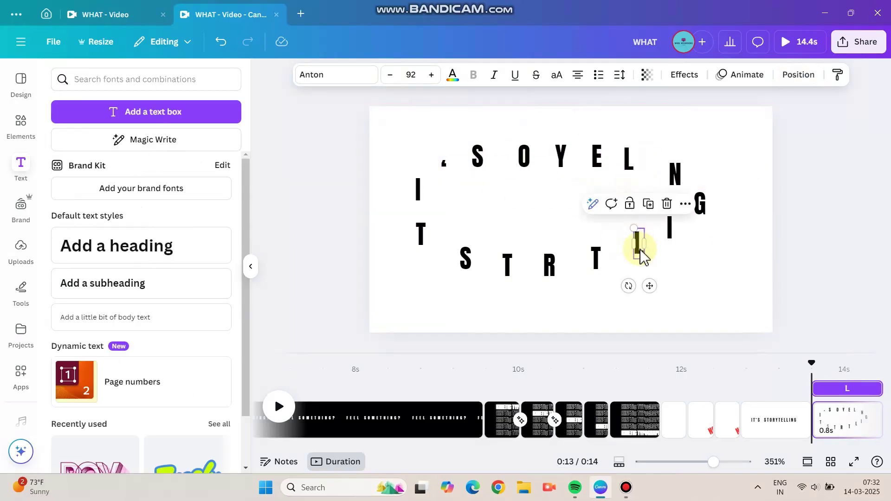
click(664, 320)
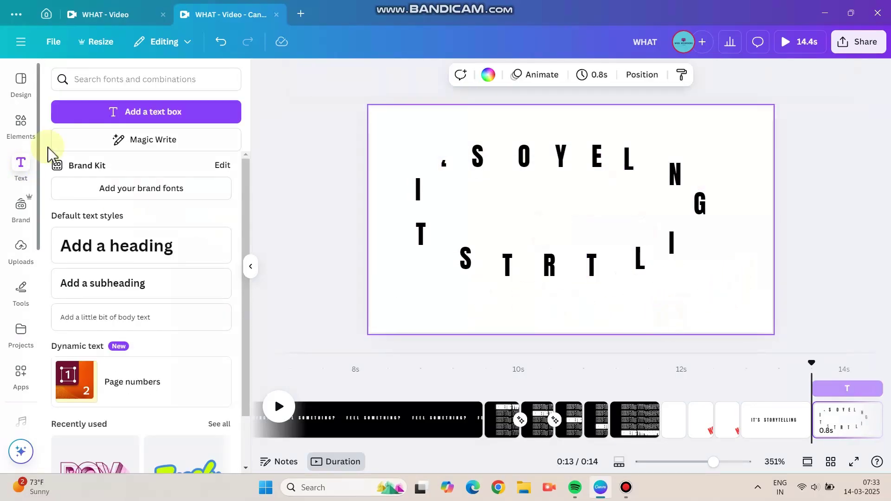
Add the text "in motion" in Anton at the centre of the letter ring
click(69, 112)
text(in motion)
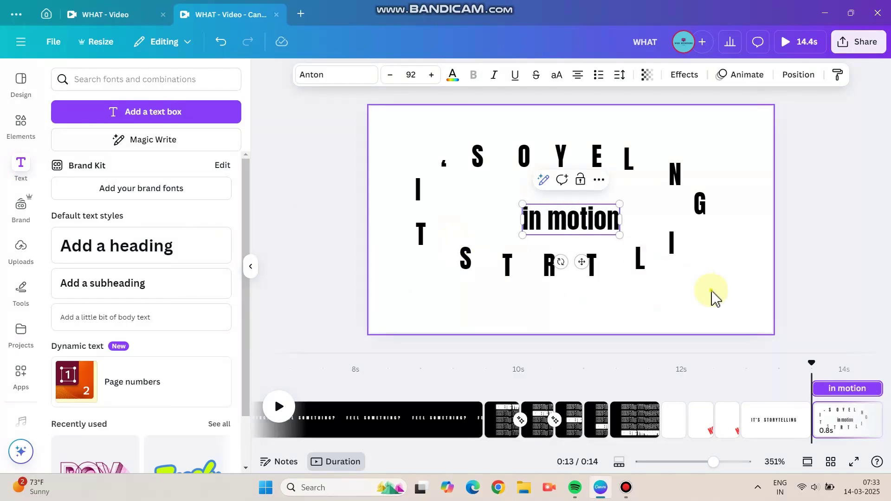
Shift "in motion" slightly within the letter ring and colour it the red already used in the document
drag(577, 212, 573, 212)
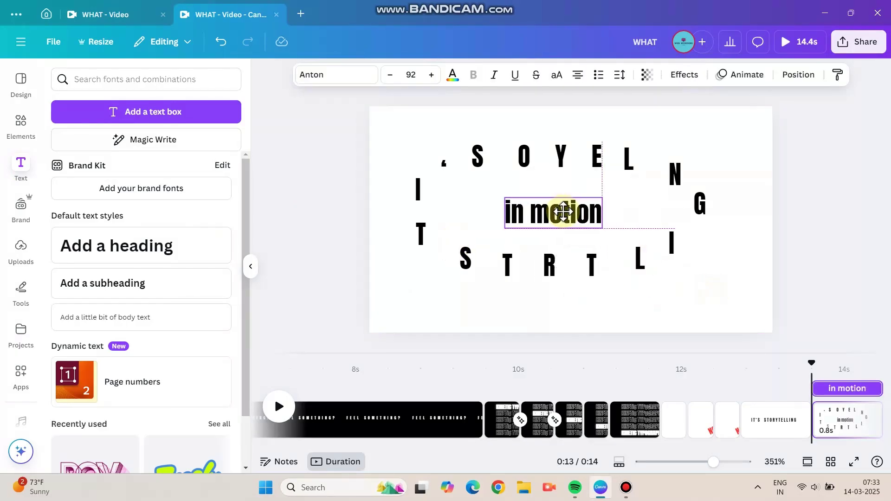
click(315, 81)
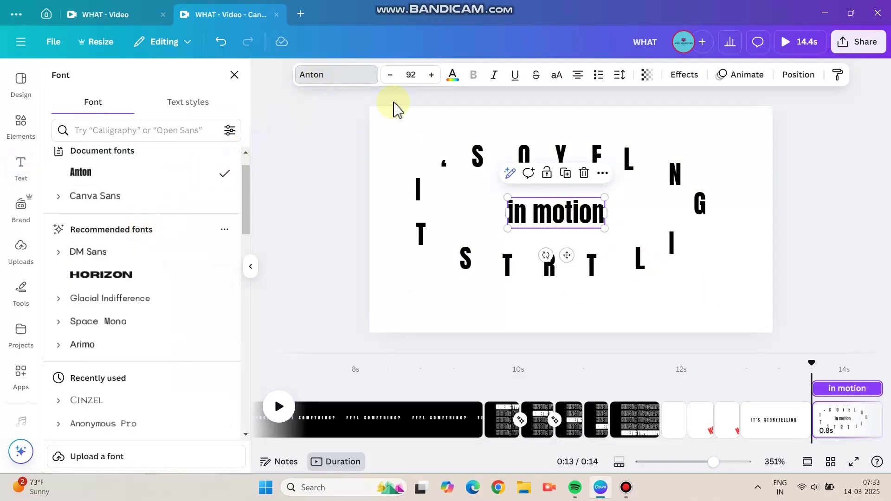
click(451, 80)
click(130, 162)
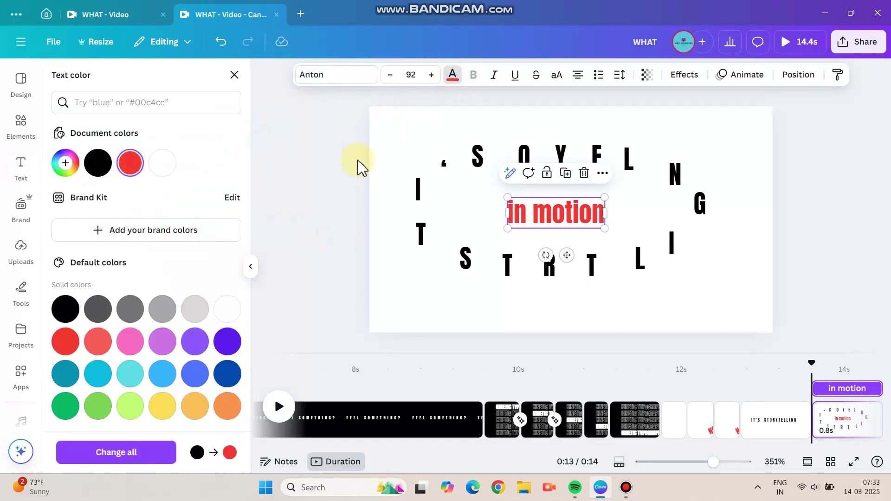
Apply the Succession animation to the "in motion" text
click(761, 78)
scroll(139, 353, down, 5)
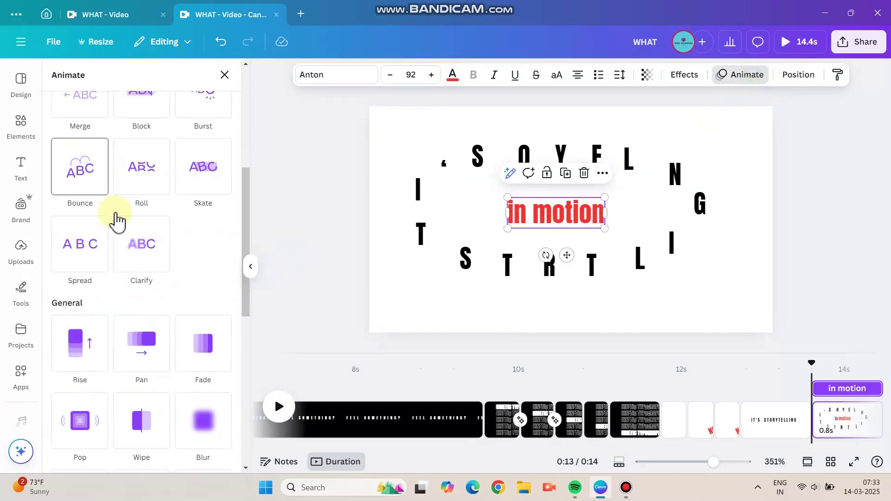
scroll(139, 278, down, 3)
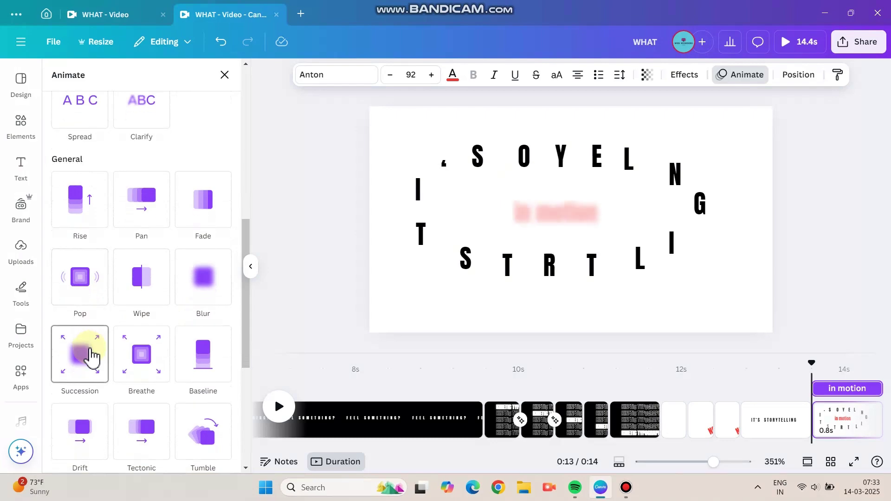
click(90, 355)
Add a Match & Move transition between the "IT'S STORYTELLING" page and the letter-ring page, and preview it
click(812, 420)
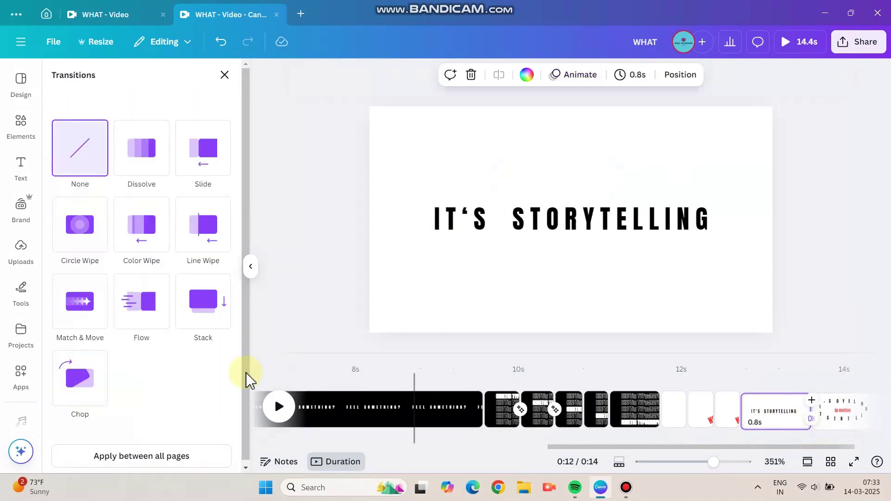
click(69, 334)
click(730, 420)
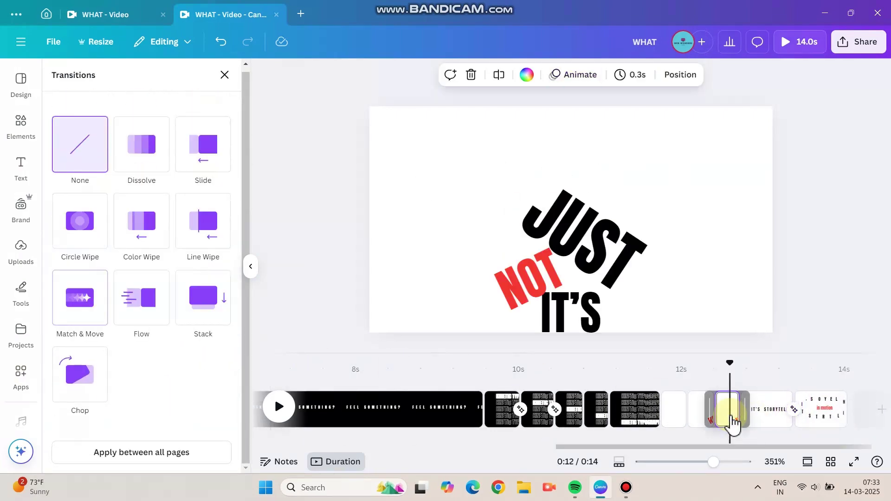
key(space)
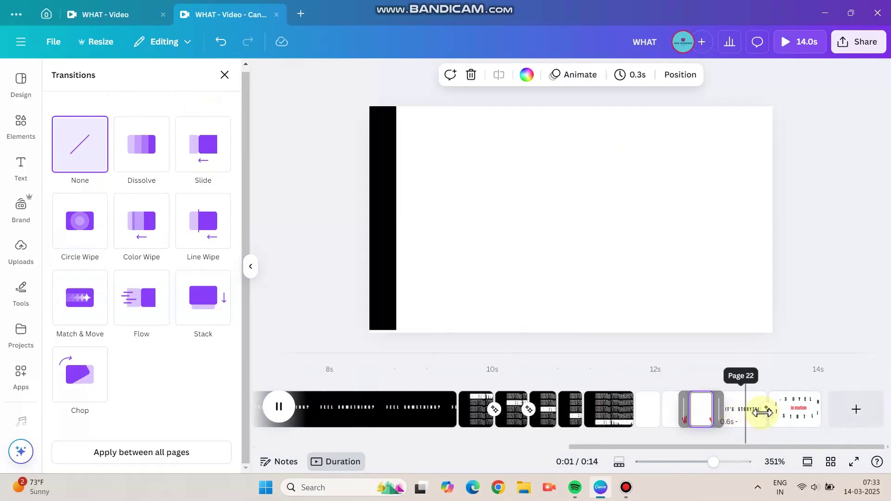
Apply the Wiggle add-on effect to the letters S, O, Y, E, L and N along the ring's upper arc
click(789, 415)
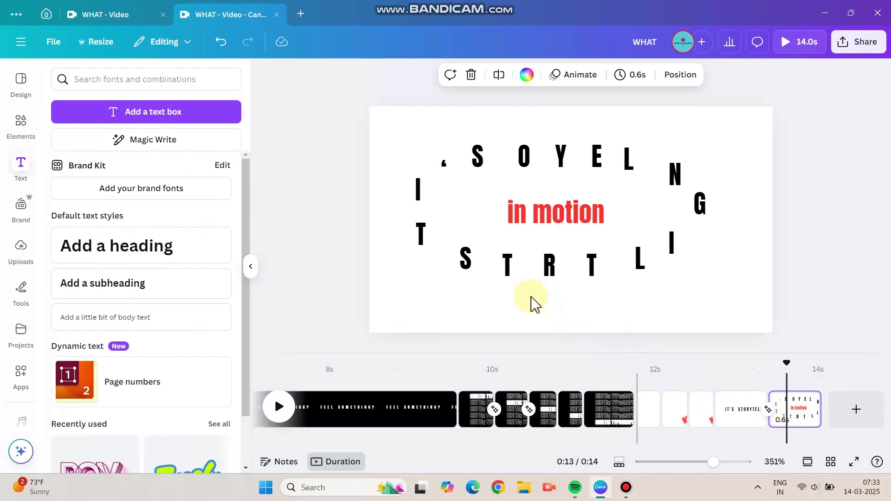
drag(453, 139, 678, 180)
scroll(156, 297, down, 5)
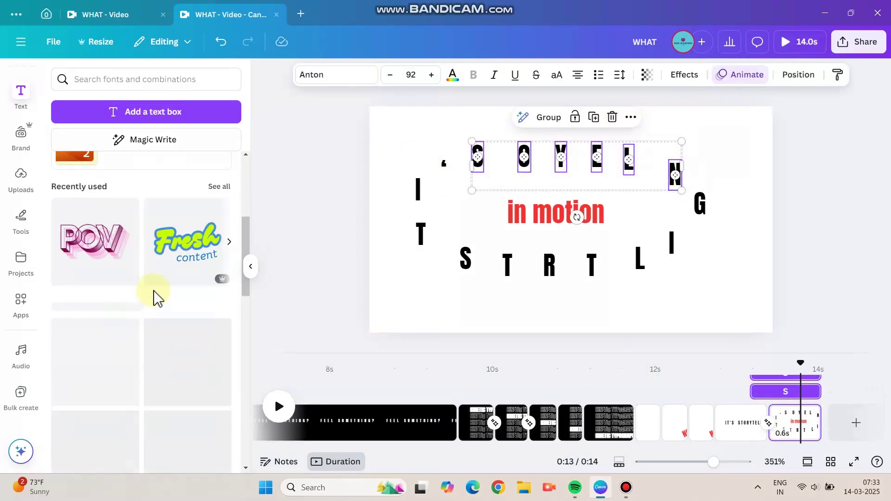
click(745, 76)
scroll(102, 357, down, 5)
click(85, 385)
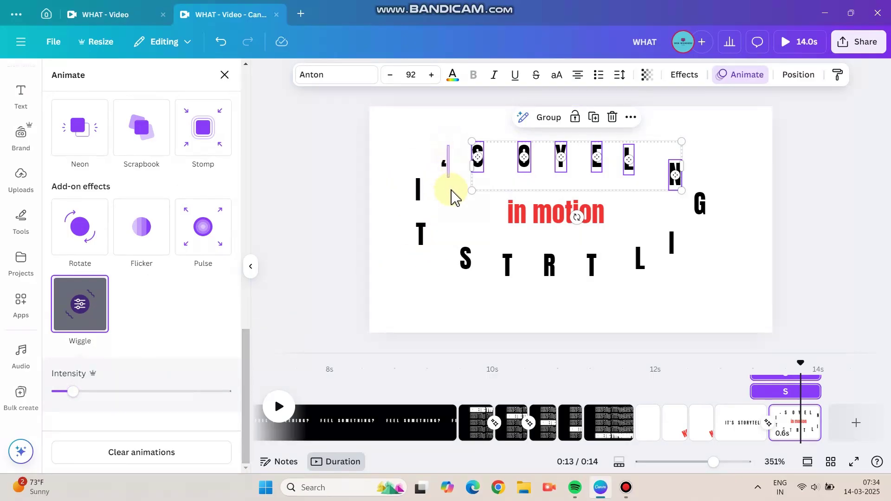
Apply Wiggle to the remaining ring letters: those on the left end, the lower arc and the G on the right
drag(428, 277, 412, 273)
click(72, 387)
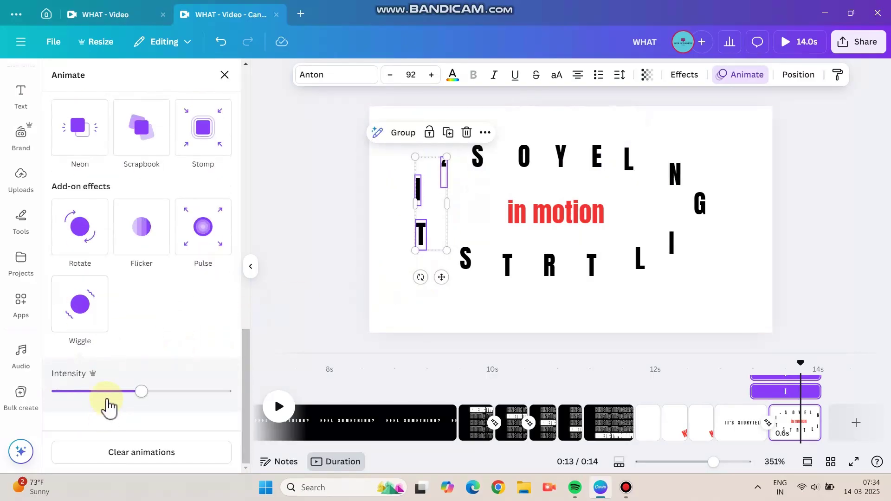
drag(453, 233, 717, 293)
click(89, 418)
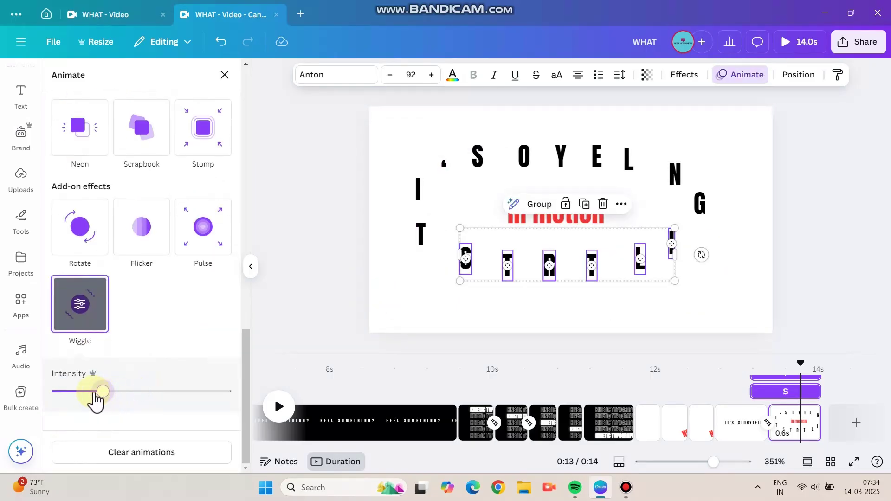
drag(661, 163, 712, 222)
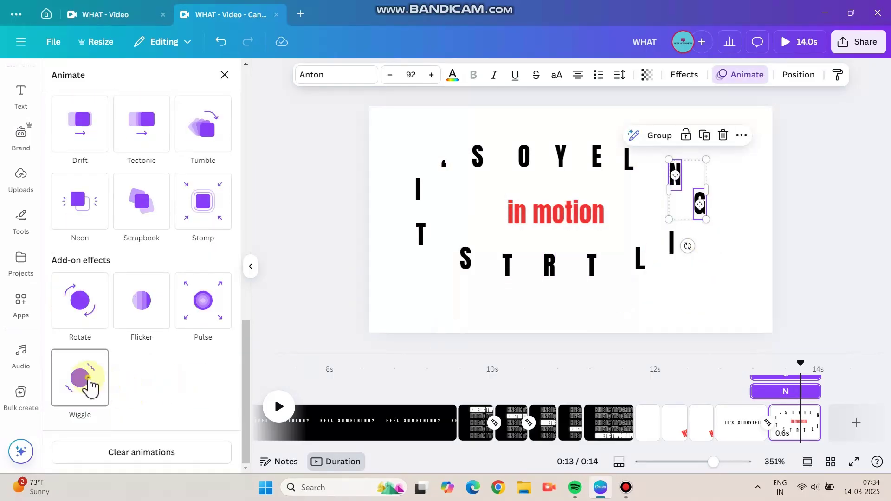
click(89, 385)
Extend the letter-ring page to 1.2 s and preview its transition and wiggling letters
click(722, 418)
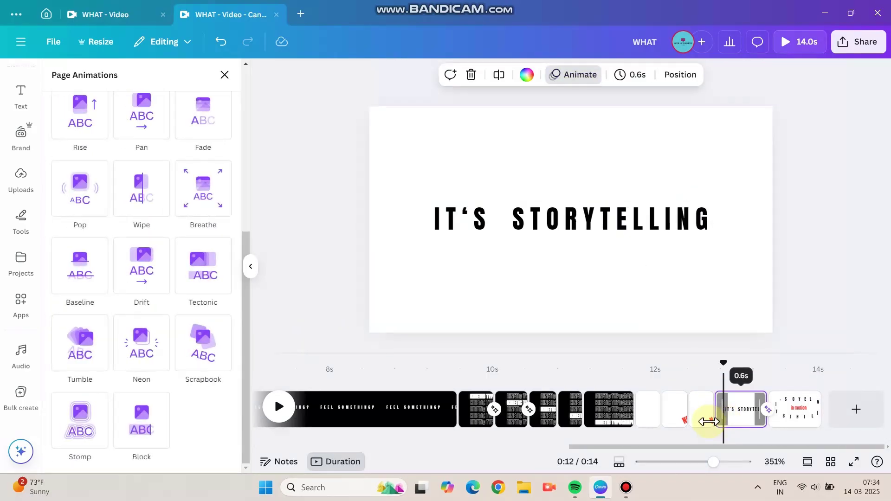
key(space)
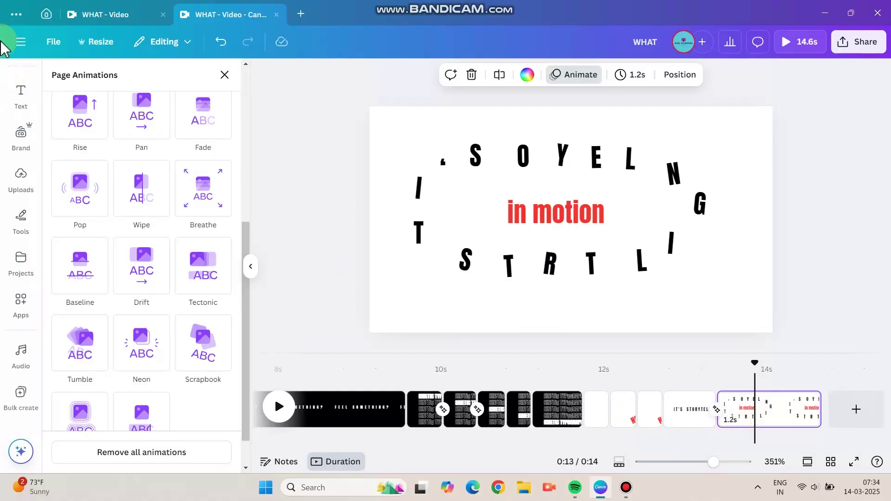
click(116, 14)
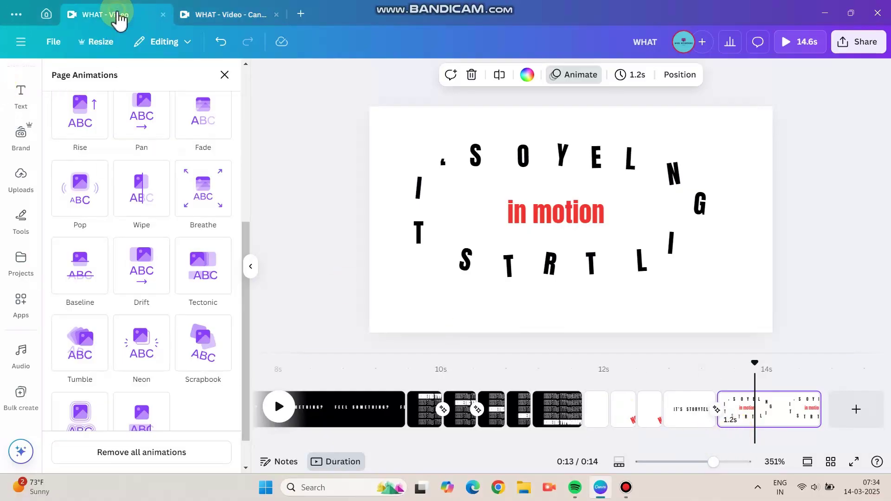
key(space)
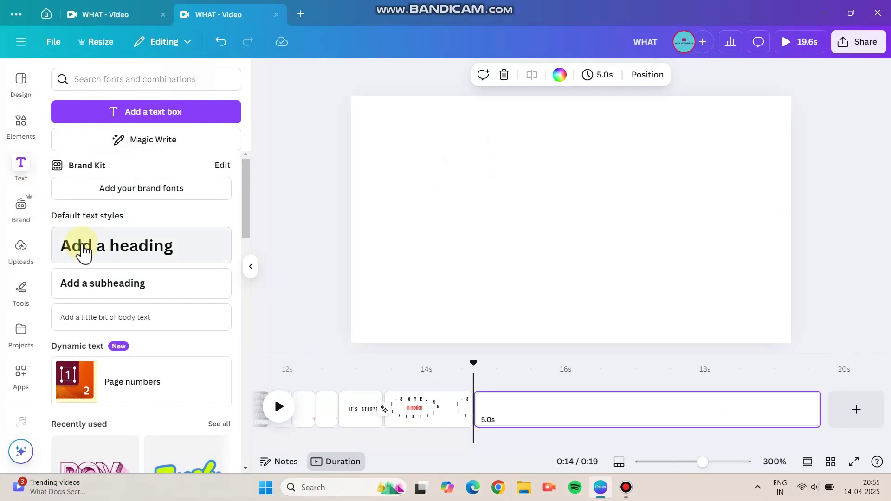
Add the heading "FAST" on the new blank page and set its font to Anton
click(77, 245)
text(FAST)
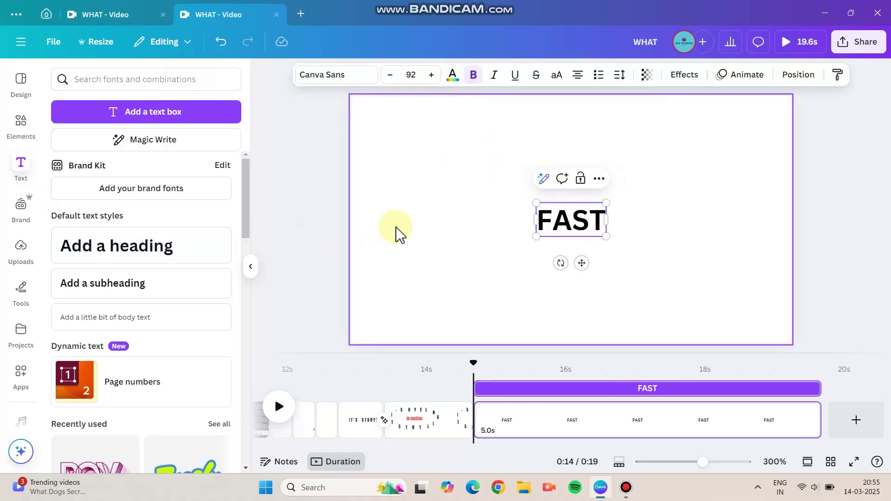
click(501, 249)
click(557, 223)
click(328, 75)
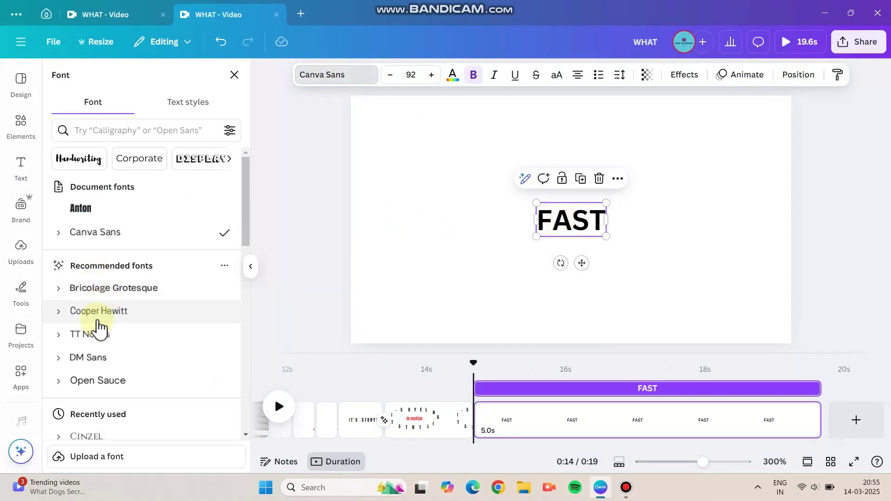
click(80, 208)
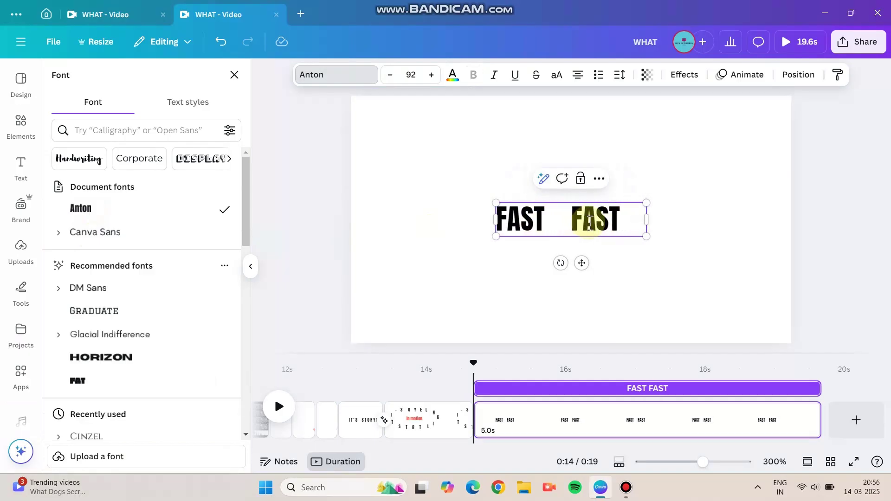
Extend the heading into one row with six spaced repetitions of "FAST"
text(FAST)
text(FAST)
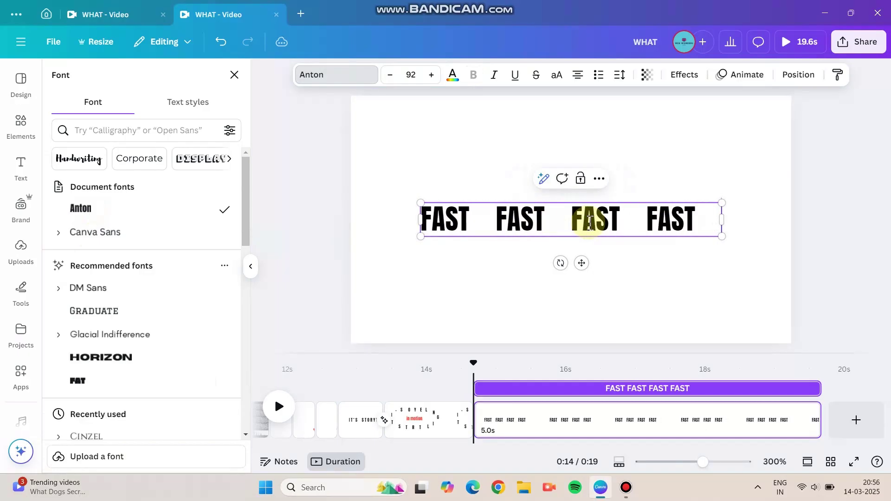
text(FAST)
text(FAST)
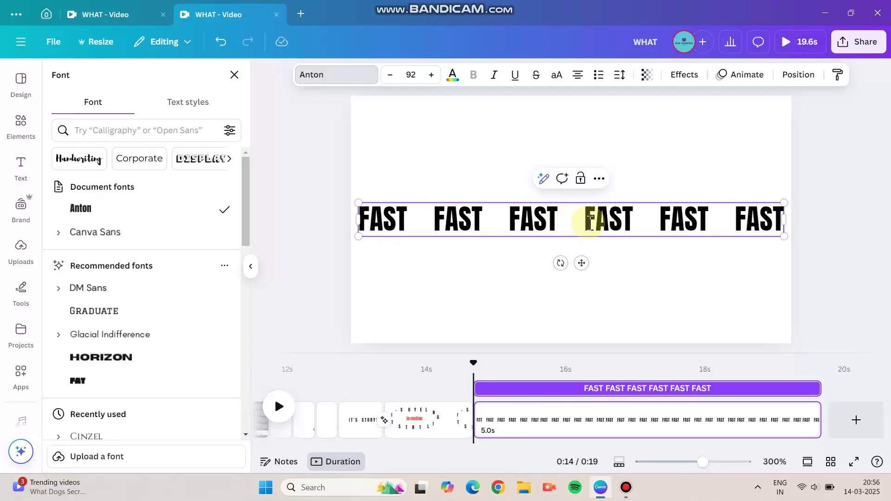
click(450, 294)
Enlarge the FAST row to font size 164 and position it in the upper half, running past the page's right edge
drag(471, 223, 567, 169)
drag(455, 183, 348, 303)
drag(555, 158, 722, 165)
drag(521, 198, 399, 309)
drag(489, 177, 590, 172)
drag(495, 207, 687, 173)
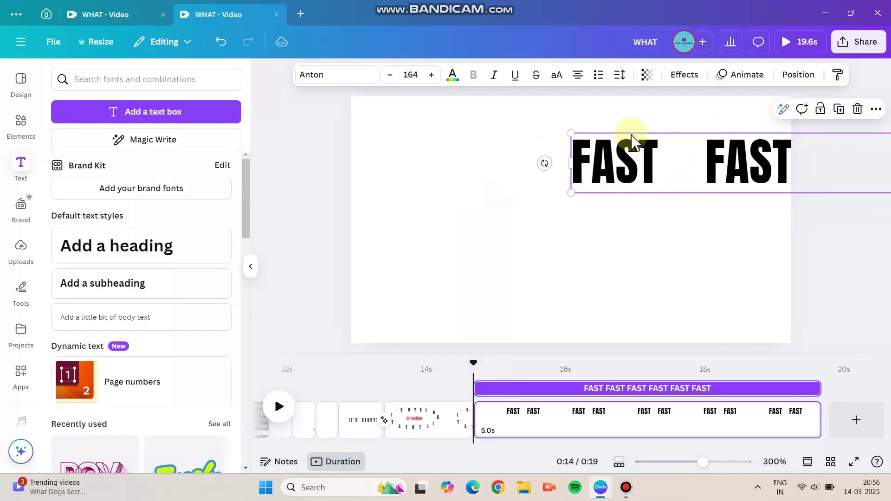
Give the FAST text the Hollow effect with thickness 12 and widen its box to keep the words on one line
click(680, 80)
click(89, 250)
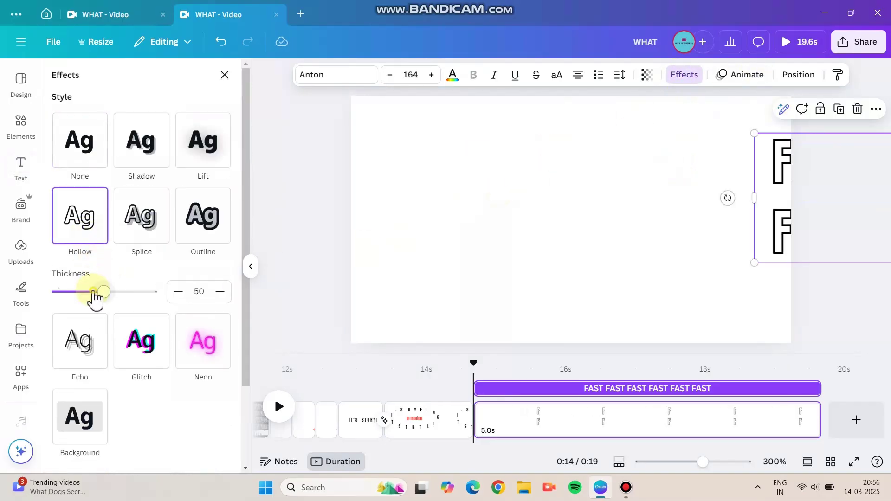
drag(755, 200, 420, 227)
drag(487, 176, 696, 195)
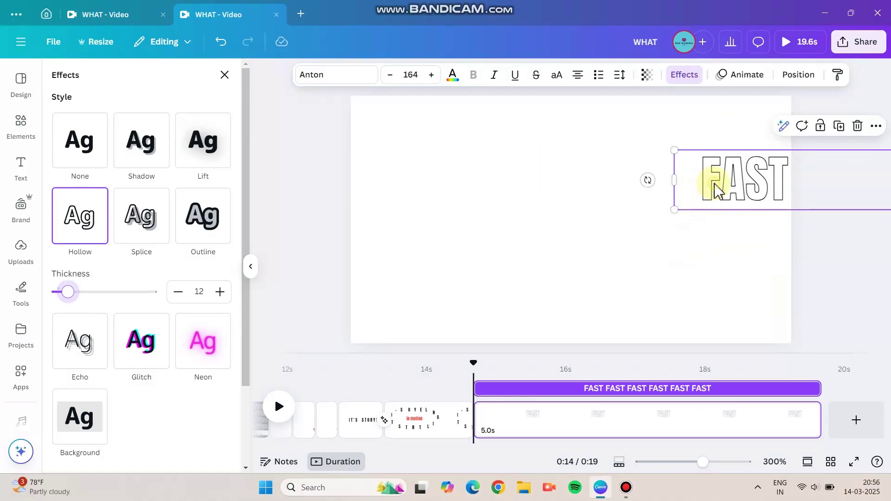
Duplicate the hollow FAST row, placing one row off the page's lower left and the other off its upper right
click(705, 211)
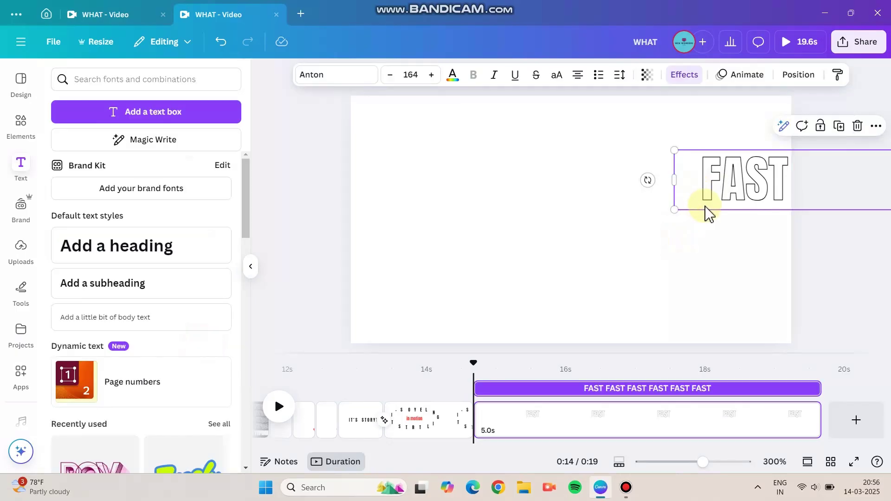
key(ctrl+d)
drag(716, 187, 419, 304)
drag(737, 282, 792, 160)
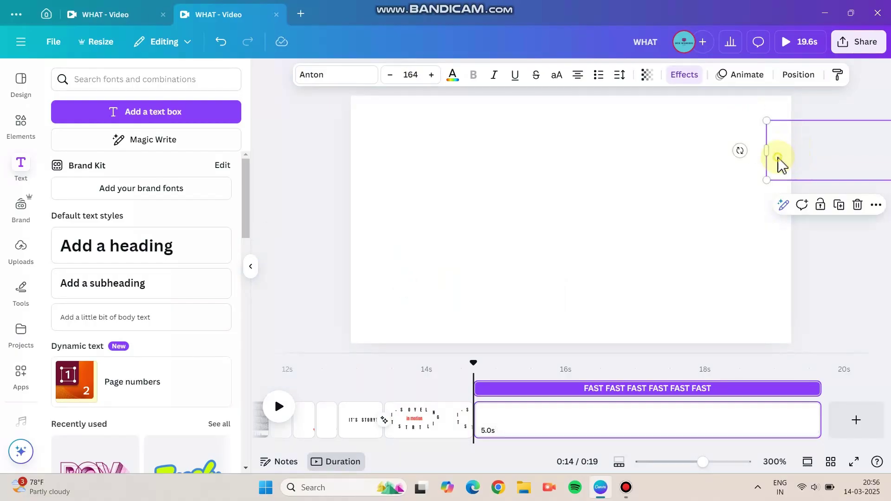
Create a straight leftward motion path for the upper FAST row with Steady movement and a medium speed
click(743, 74)
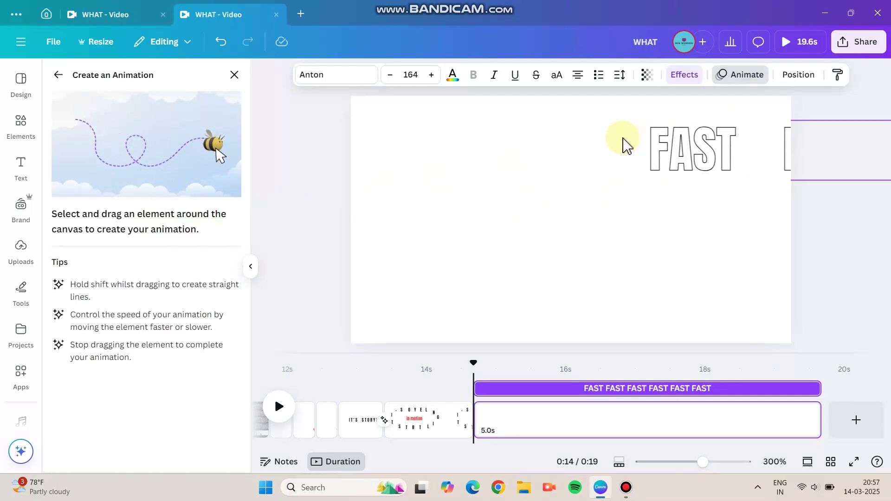
mouse_move(626, 146)
mouse_down()
mouse_move(282, 160)
mouse_move(4, 149)
mouse_up()
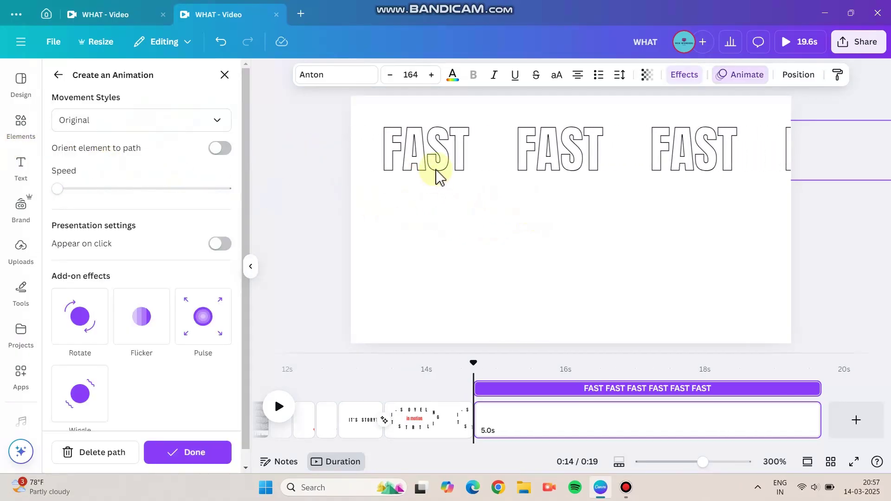
click(86, 124)
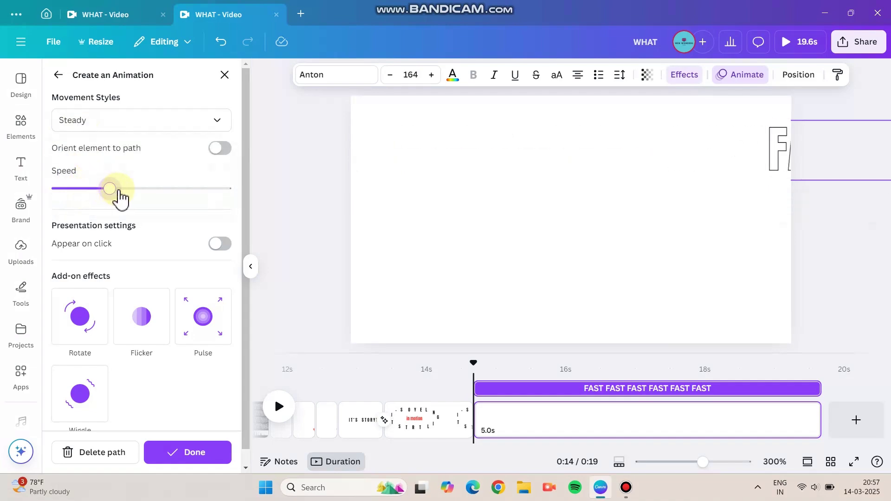
click(133, 190)
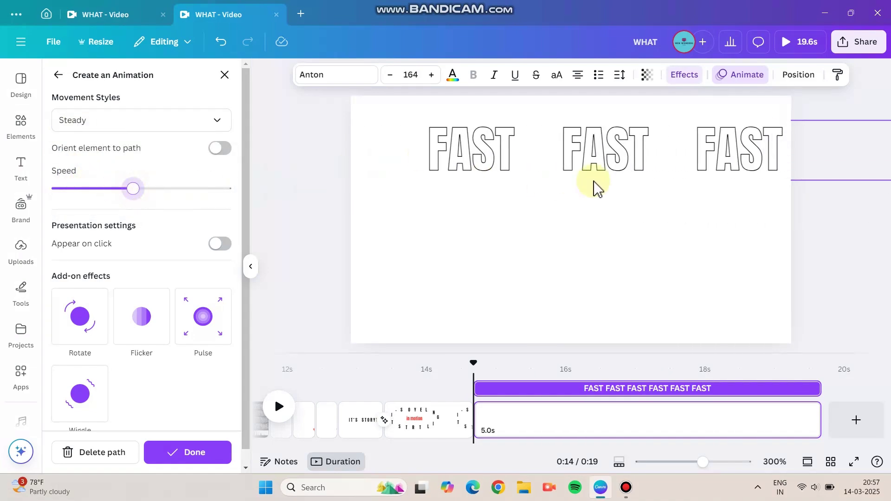
Create a straight rightward motion path for the lower FAST row with Steady movement and speed at about the middle of its range
drag(557, 232, 360, 293)
mouse_move(416, 292)
mouse_down()
mouse_move(653, 280)
mouse_move(710, 292)
mouse_move(826, 285)
mouse_up()
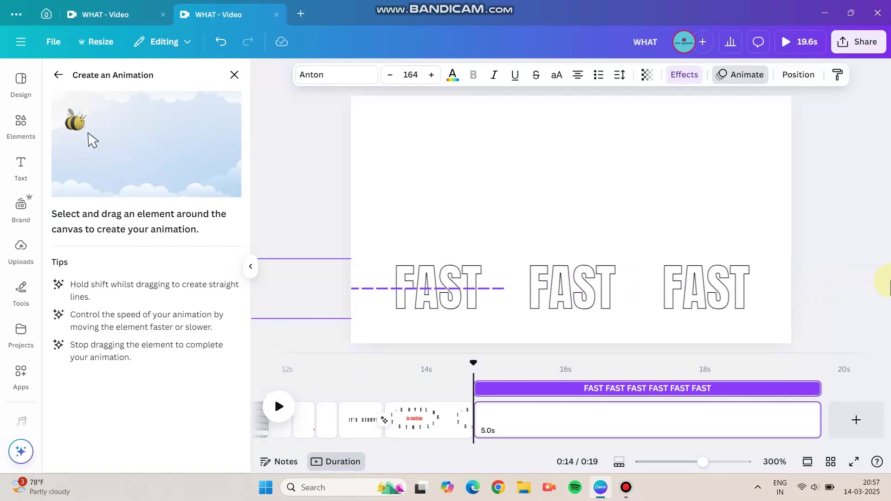
click(140, 120)
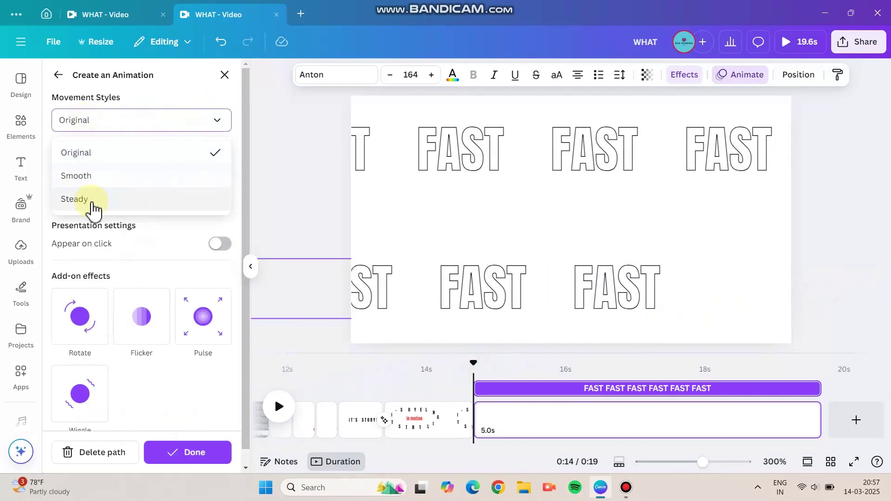
click(89, 199)
drag(96, 191, 144, 199)
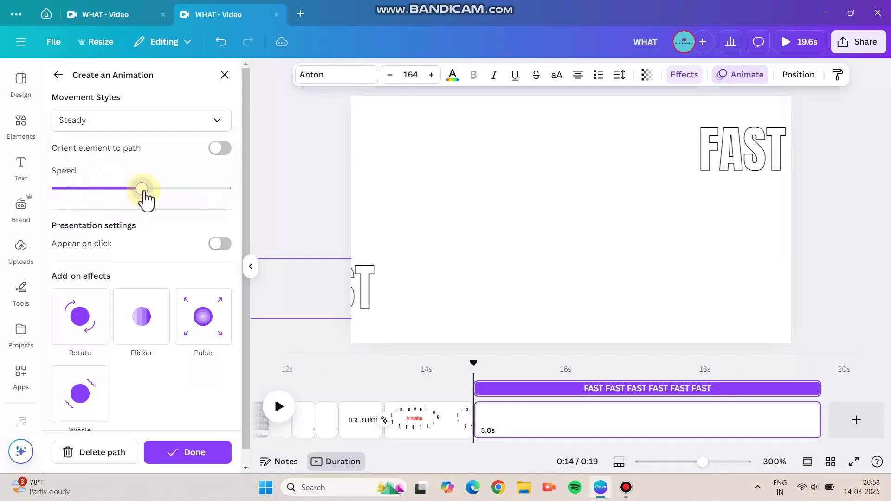
Add a heading reading FAST on the hollow FAST page, set it in Anton at size 133, and centre it between the rows
click(316, 260)
click(185, 246)
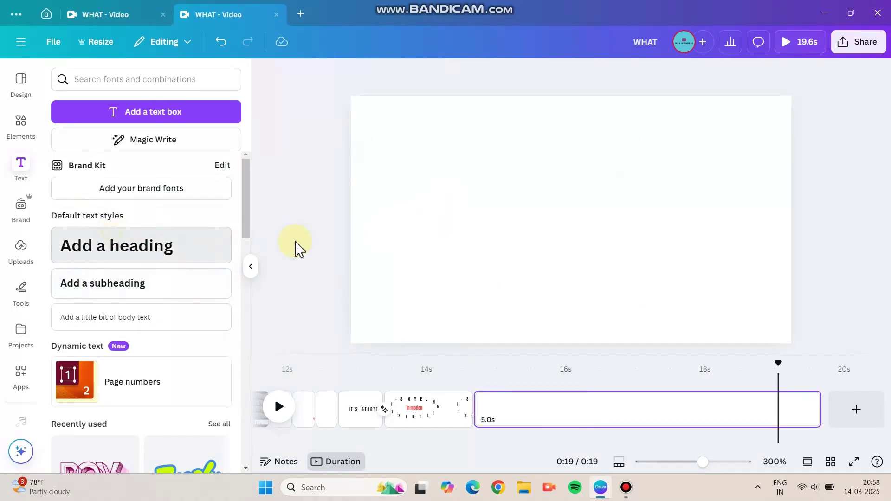
text(FST)
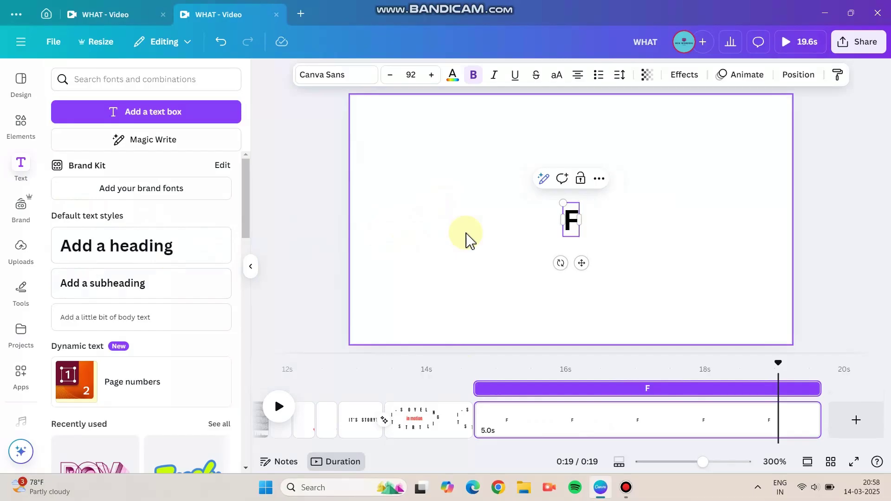
click(469, 239)
click(541, 226)
click(343, 80)
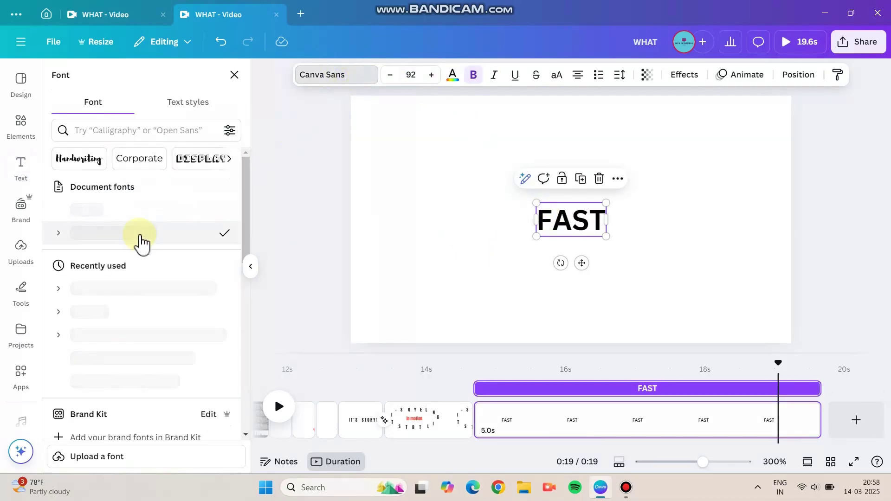
drag(546, 236, 526, 258)
drag(544, 238, 554, 225)
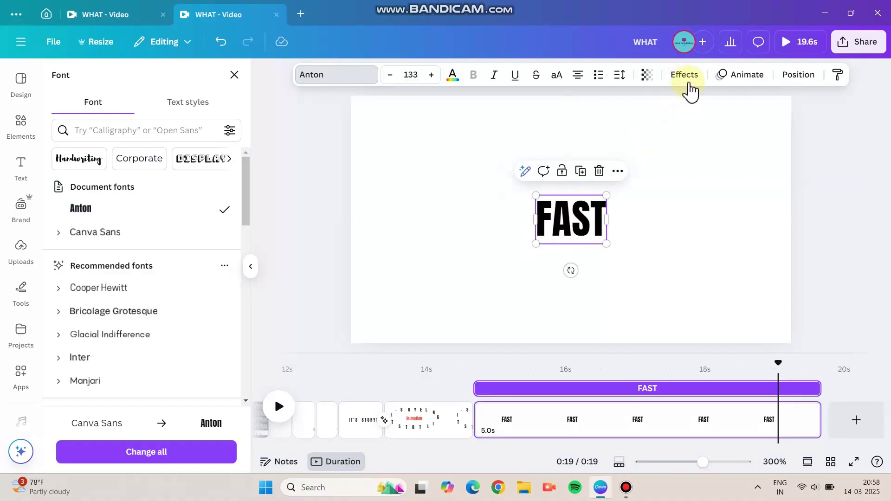
Apply the Spread text animation to the solid centre FAST text so it plays on enter
click(685, 75)
click(743, 75)
scroll(91, 374, down, 9)
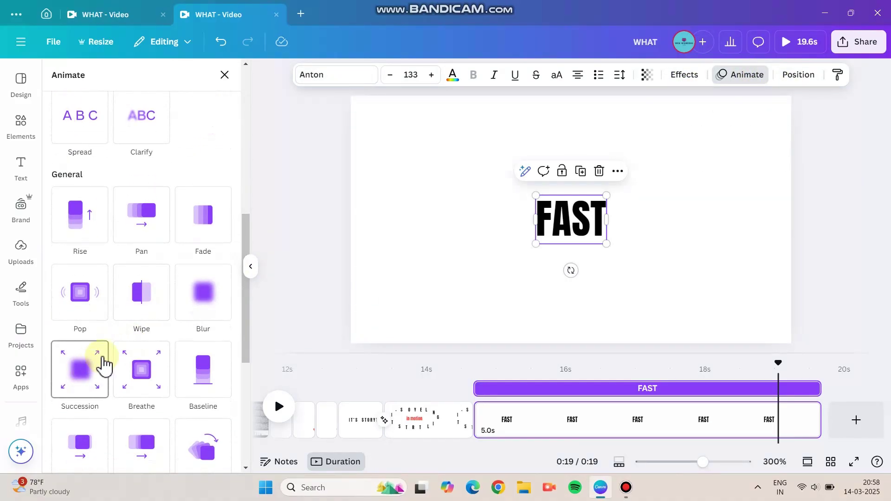
scroll(139, 338, down, 1)
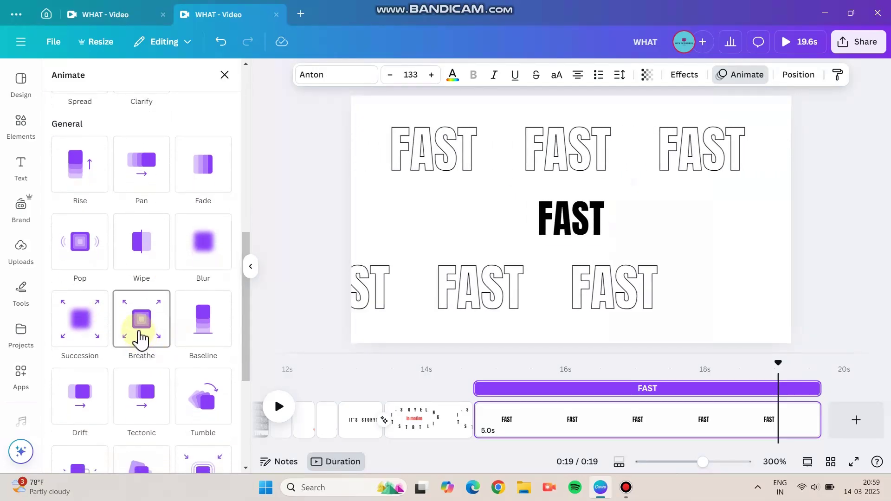
scroll(139, 337, down, 5)
scroll(139, 337, up, 5)
scroll(96, 232, up, 3)
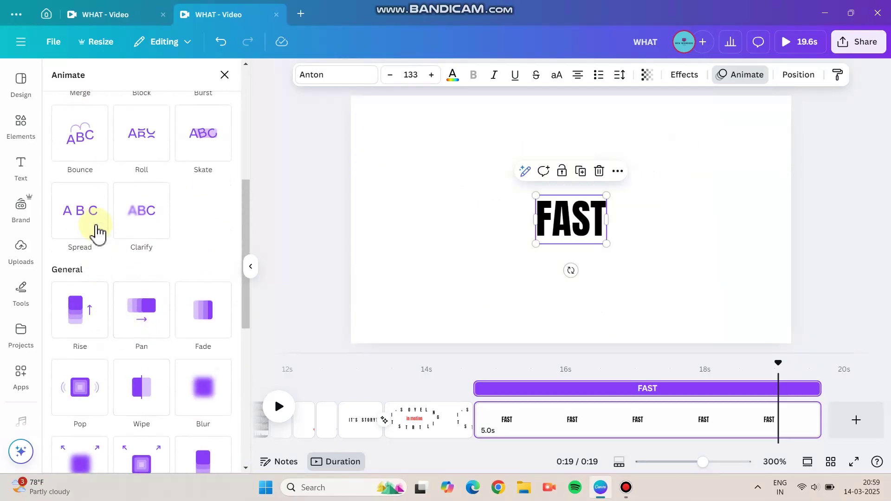
click(86, 216)
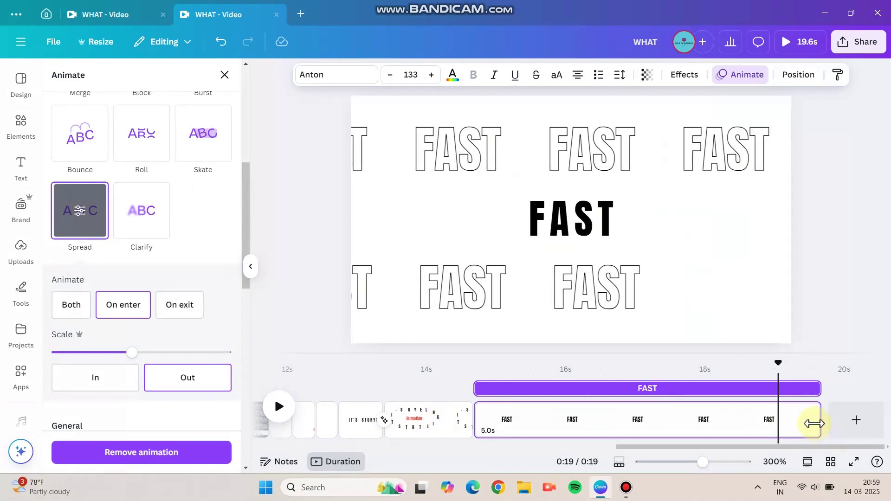
Shorten the FAST page to about 2.6 seconds and play the video from the end of the scattered-letters page
drag(812, 419, 652, 420)
click(617, 426)
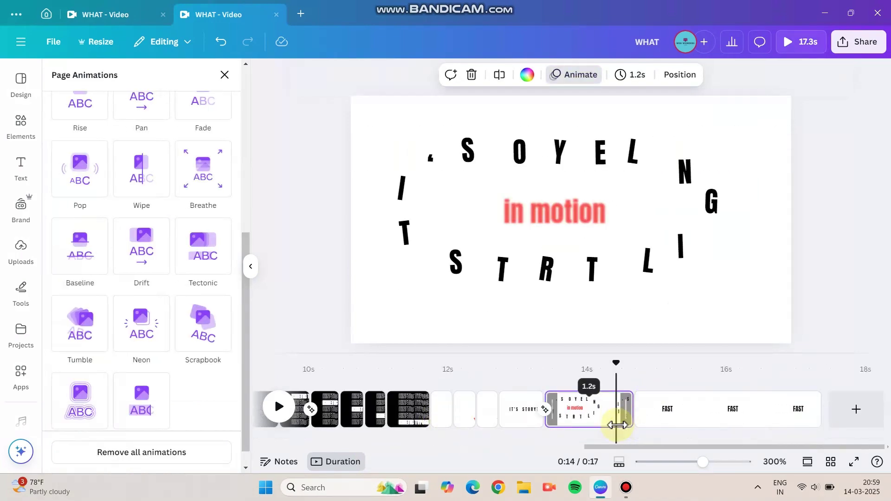
key(space)
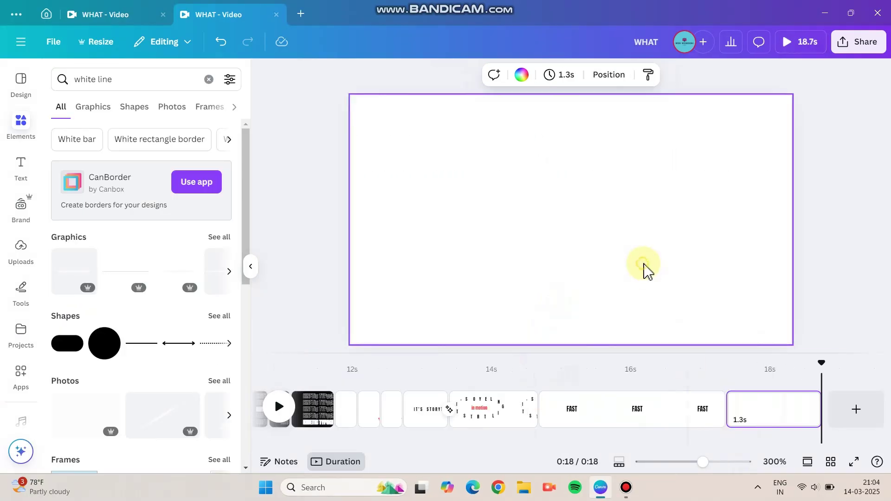
Give the new last page a black background and add a heading reading SMOOTH
click(520, 75)
click(95, 162)
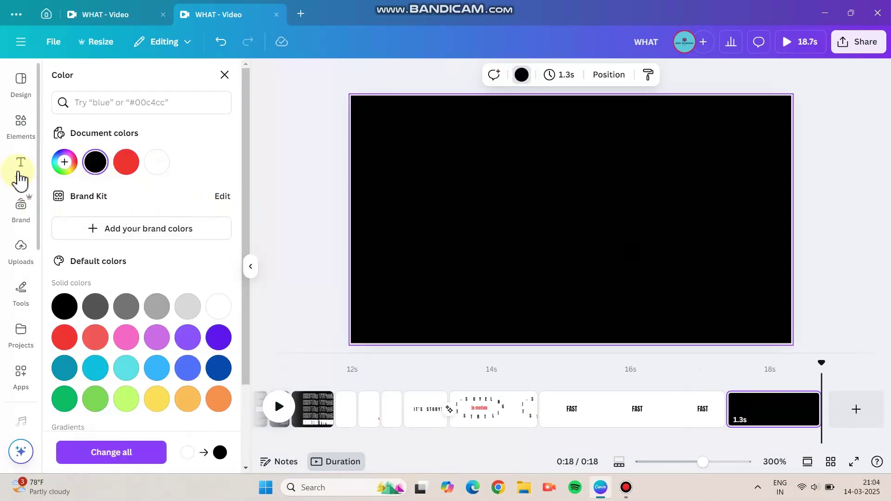
click(20, 176)
click(76, 251)
text(SMOOTH)
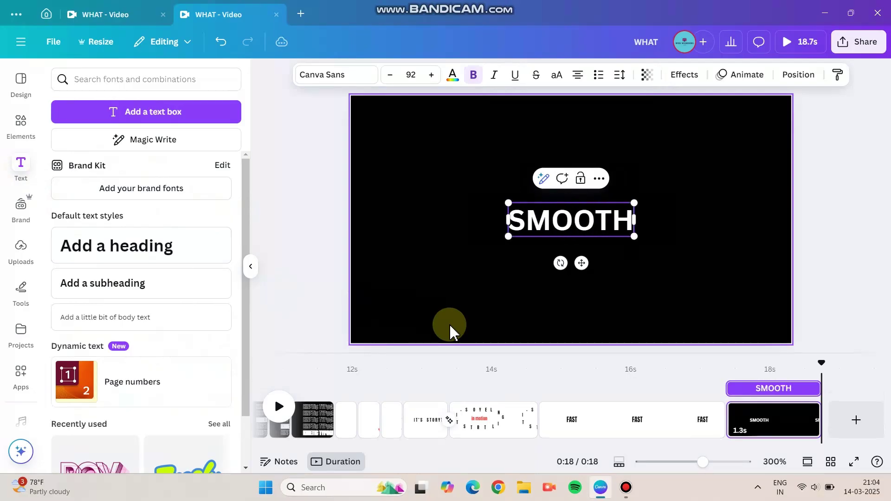
Set the SMOOTH text in Anton, enlarge it to size 158, and move it to the upper-left part of the page
click(344, 75)
click(81, 208)
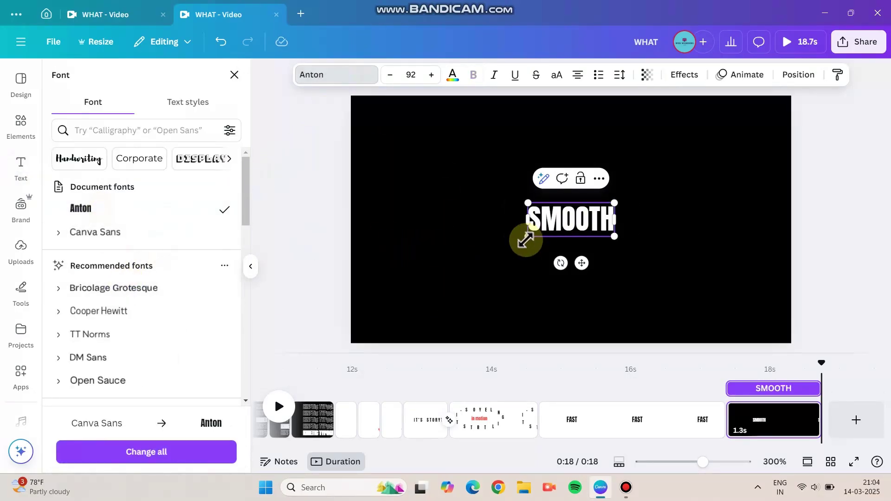
drag(523, 238, 466, 260)
click(643, 292)
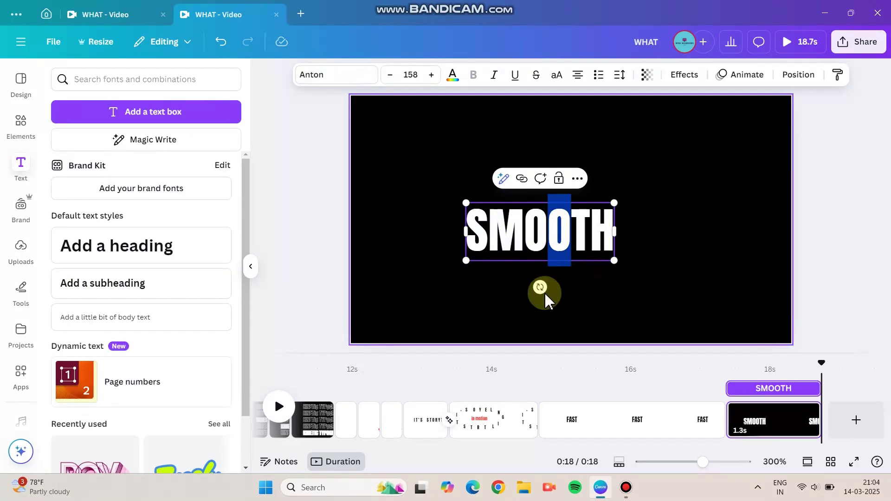
drag(509, 239, 453, 199)
Add the glowing white line graphic, enlarge it at the page's left edge, and seat the SMOOTH text on top of it
click(21, 121)
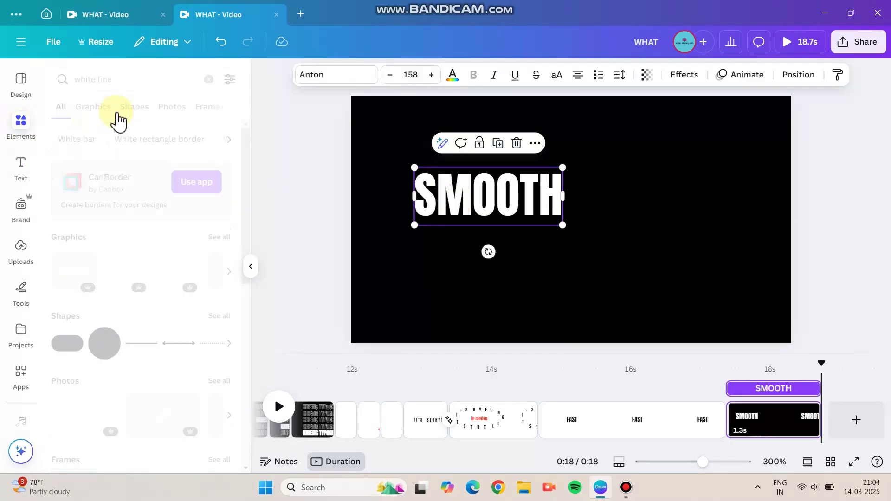
drag(84, 269, 271, 257)
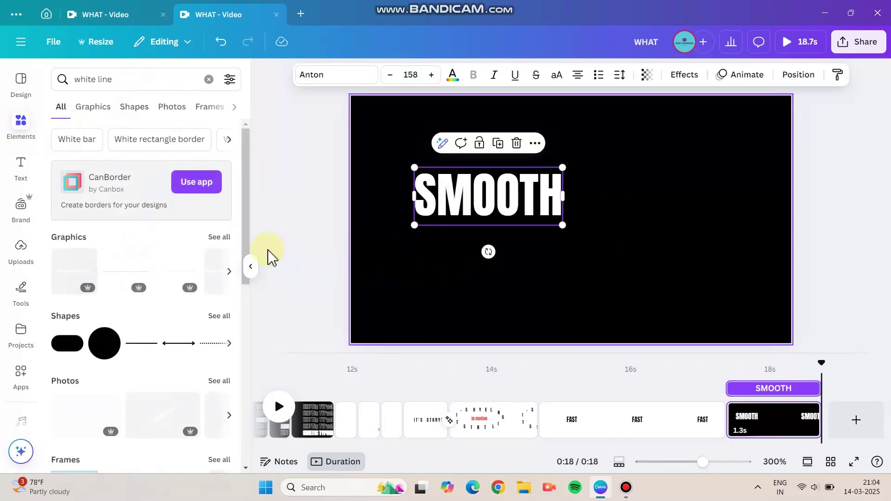
click(77, 278)
drag(603, 224, 430, 228)
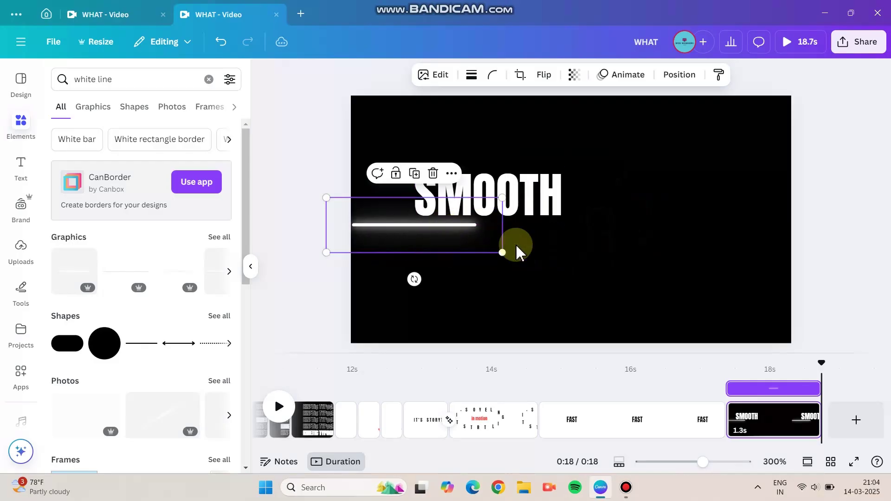
drag(517, 251, 579, 290)
mouse_move(533, 228)
mouse_down()
mouse_move(517, 227)
mouse_move(525, 232)
mouse_up()
drag(513, 181, 471, 193)
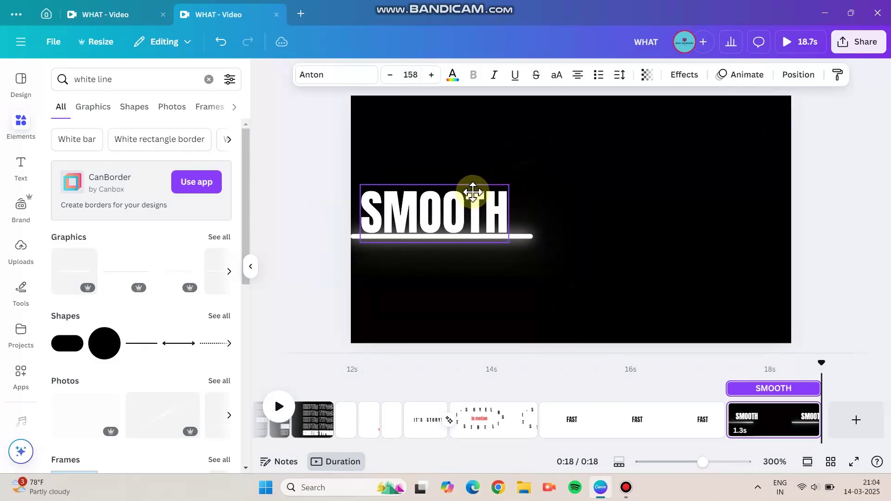
Duplicate the SMOOTH page and, on the copy, tilt the glowing line downward to the right and enlarge it toward the lower edge
right_click(775, 424)
click(764, 215)
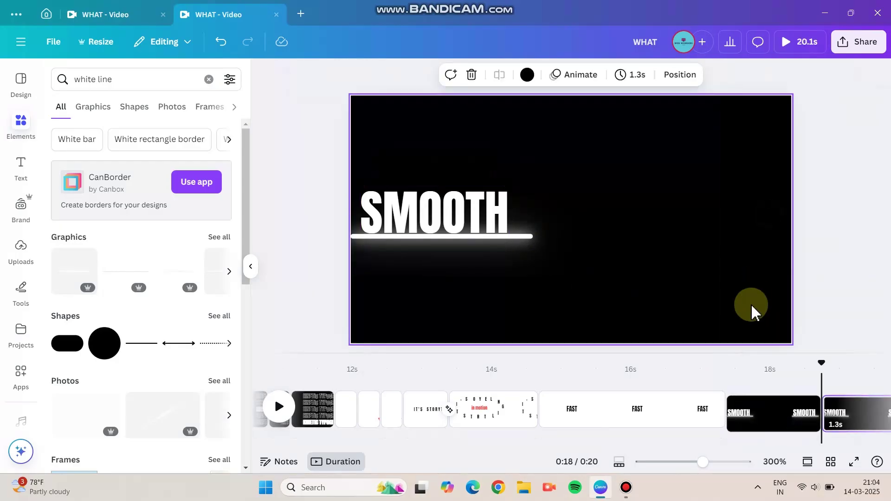
click(516, 252)
drag(598, 237, 578, 311)
drag(497, 277, 488, 314)
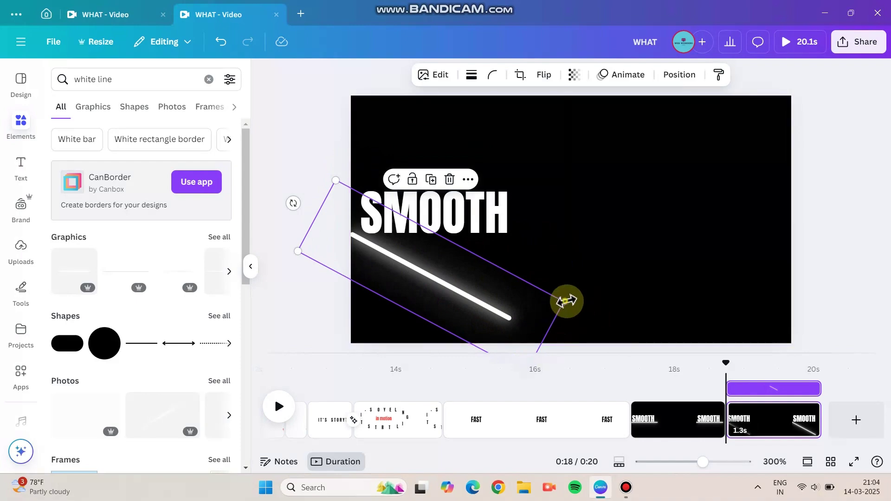
drag(566, 302, 624, 313)
drag(549, 327, 536, 322)
Rotate the SMOOTH text on the copied page to match the line's slope and rest it on the line's upper end
click(510, 234)
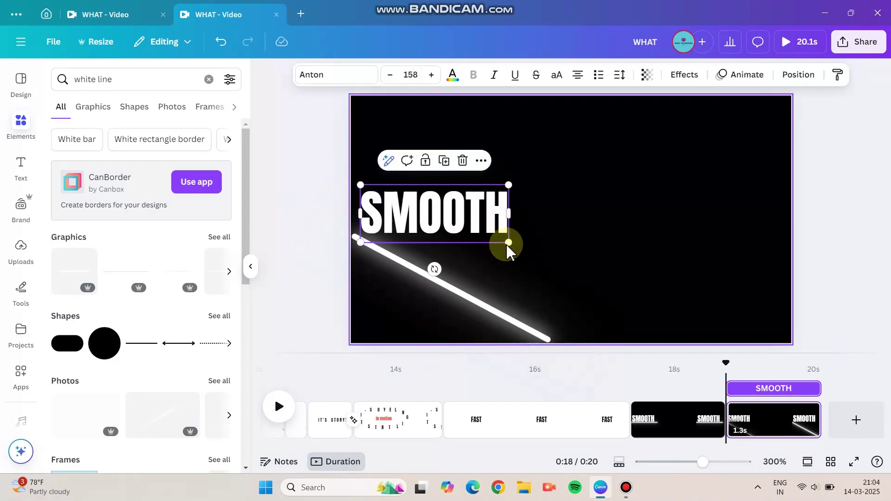
drag(430, 277, 404, 278)
drag(427, 222, 426, 245)
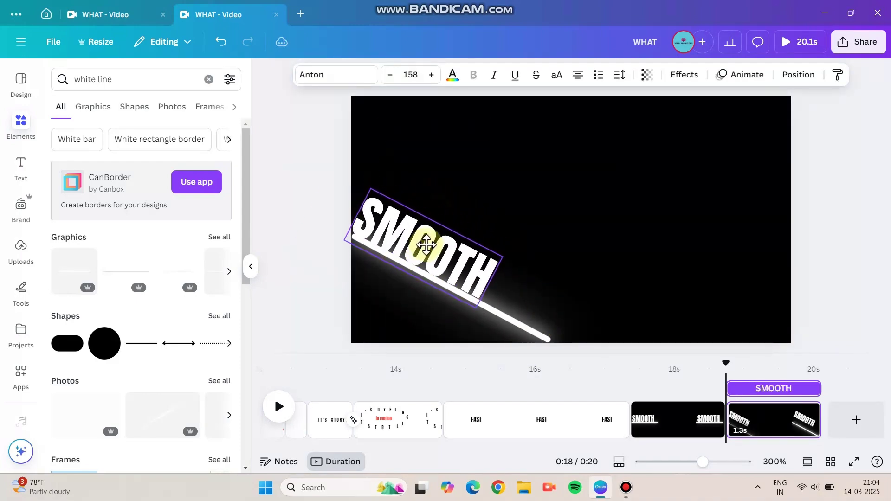
Create a motion path sliding SMOOTH down along the tilted line, with Smooth movement and speed at about a third of its range
click(743, 75)
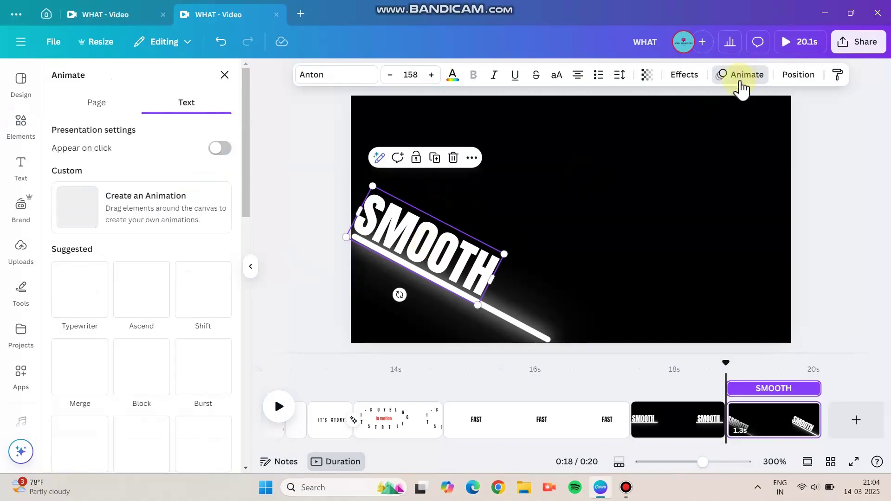
click(179, 208)
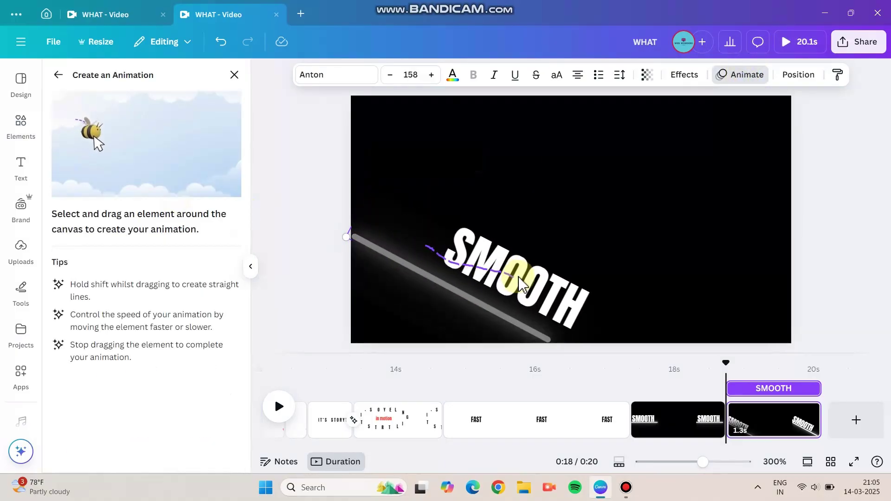
drag(538, 292, 544, 291)
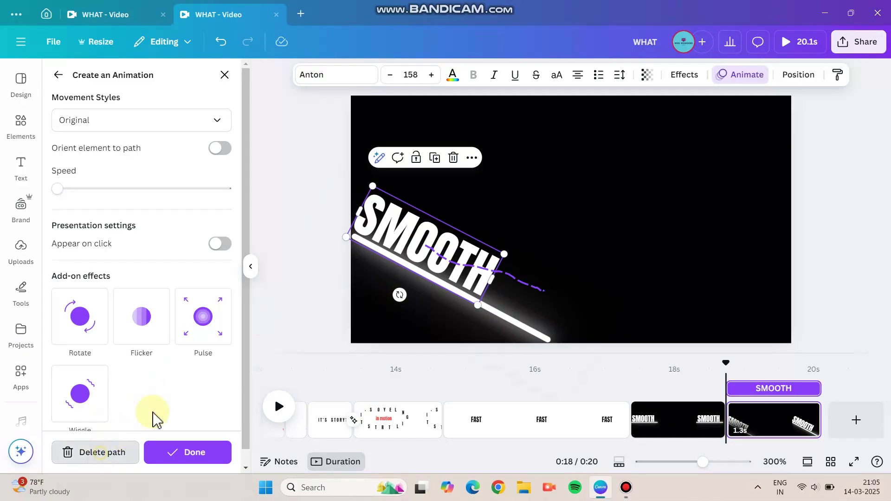
click(98, 452)
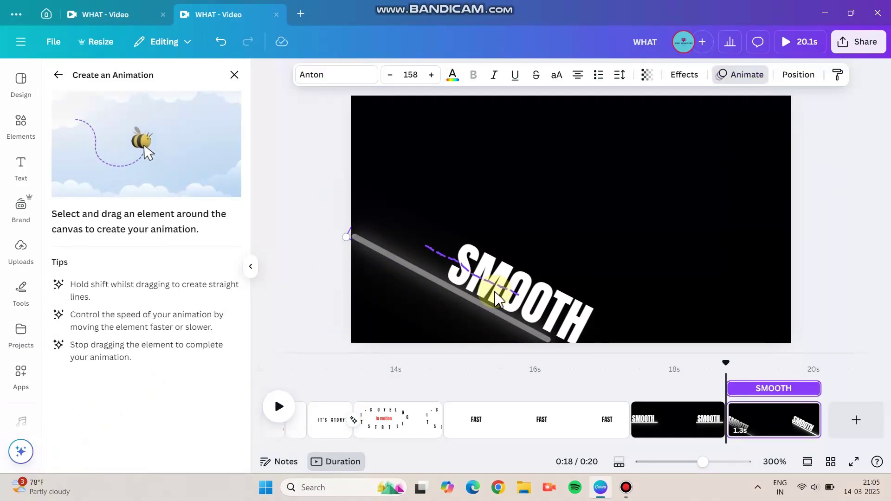
drag(496, 298, 444, 281)
click(96, 121)
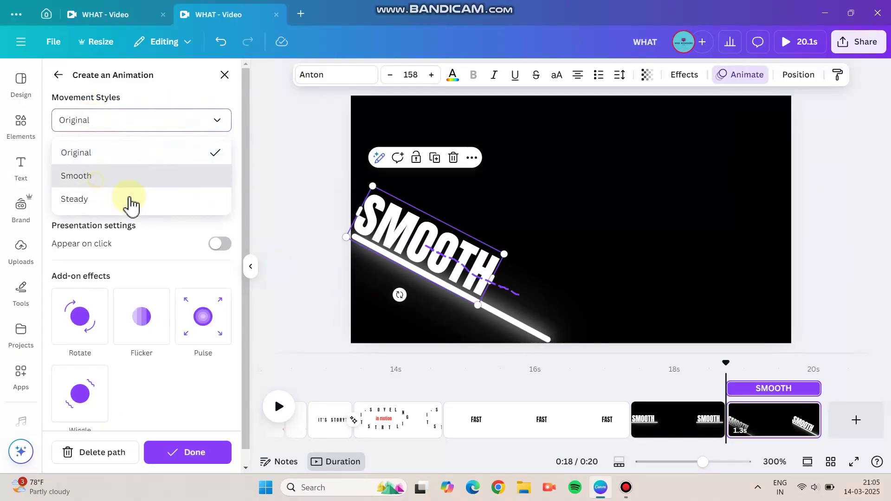
click(75, 175)
click(115, 188)
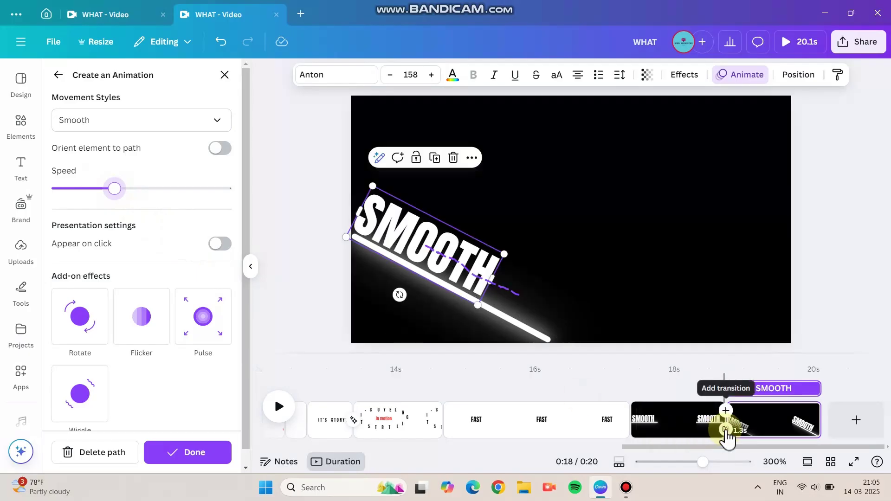
Add a Match & Move transition between the two SMOOTH pages with a duration of 0.68 seconds
click(726, 430)
click(94, 308)
drag(160, 388, 191, 388)
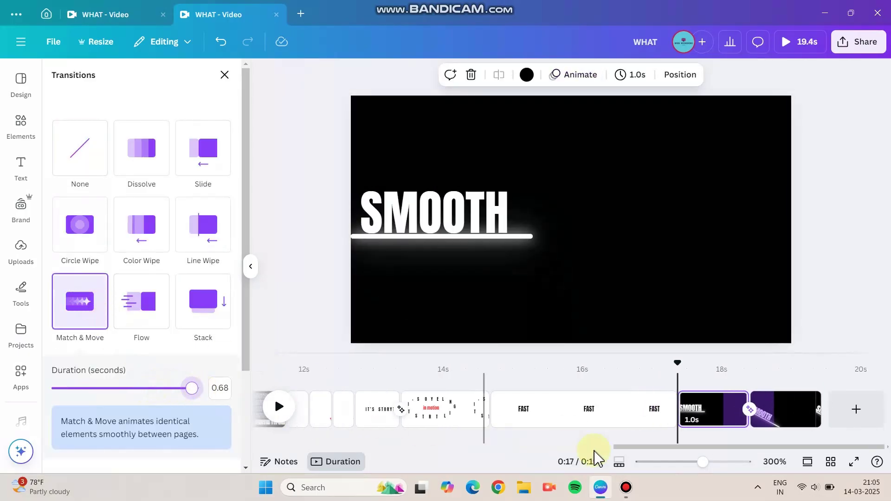
Trim the first SMOOTH page to 0.8 seconds, shorten the second slightly, and play both pages from the end of the FAST page
drag(739, 420, 722, 417)
drag(815, 420, 789, 416)
click(722, 394)
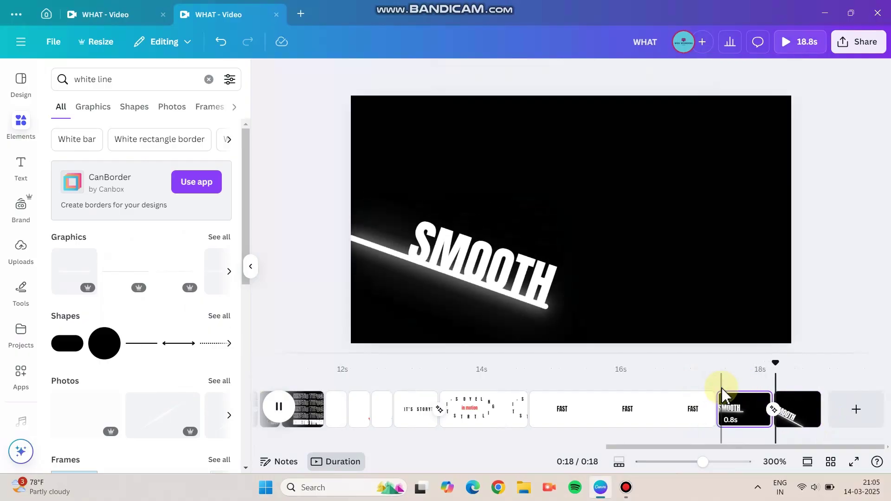
click(710, 387)
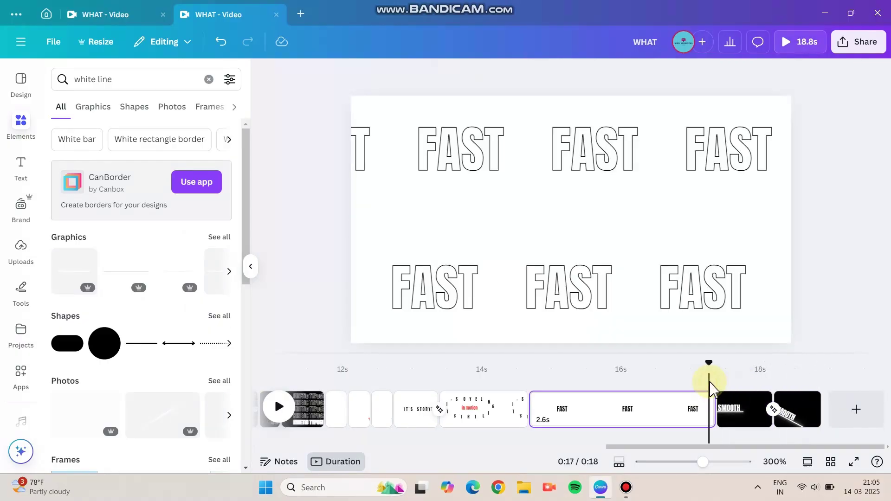
key(space)
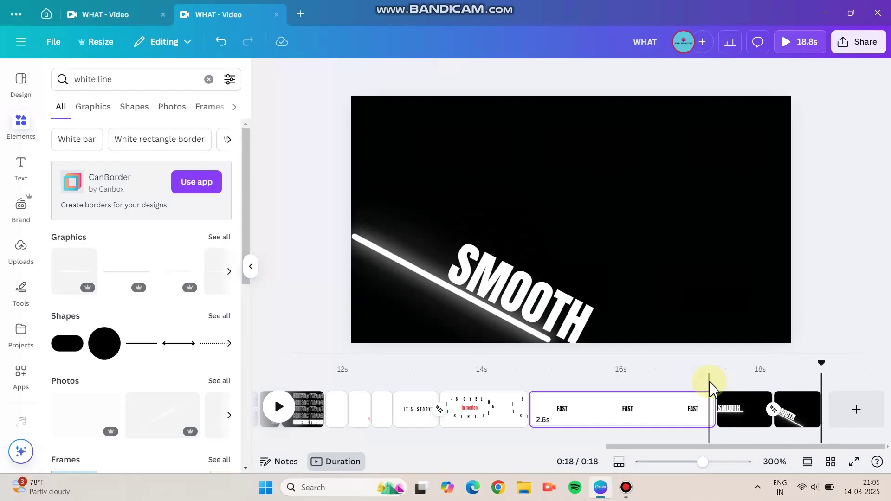
Add a new page at the end of the video and change its background to white
click(841, 425)
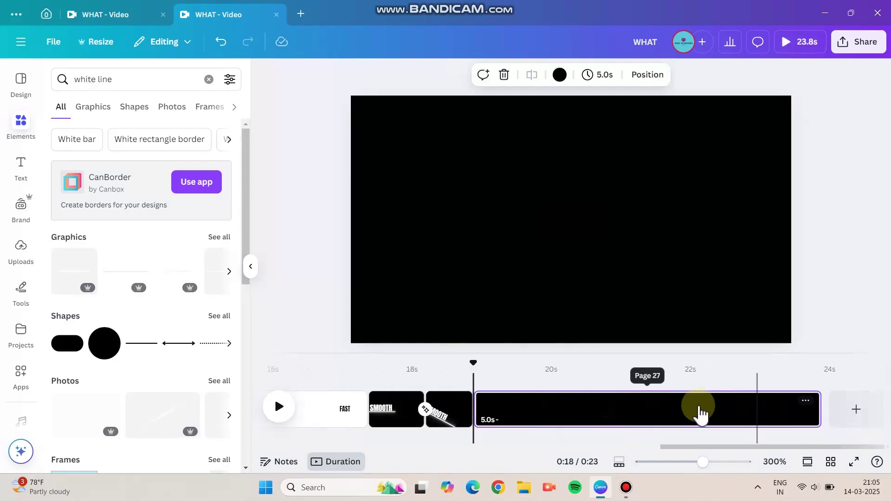
click(521, 255)
click(520, 76)
click(157, 162)
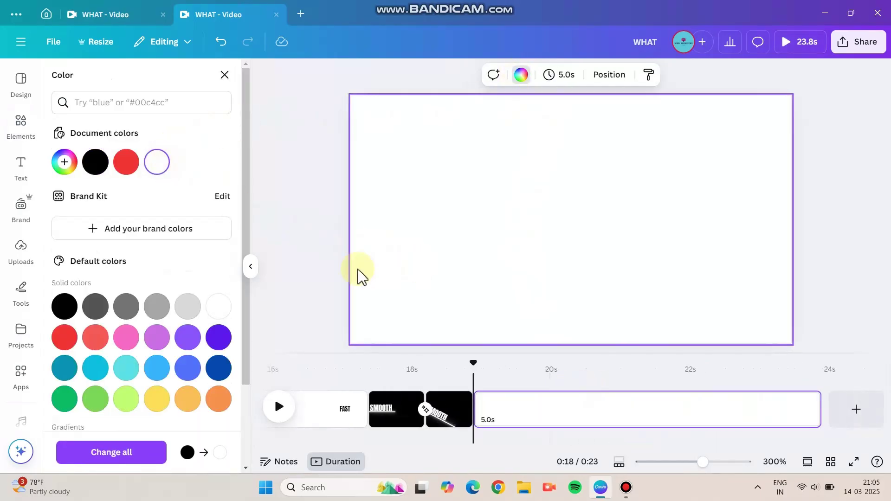
Add a heading reading "EYE CATCHING !!" to the new white page
click(21, 176)
click(107, 245)
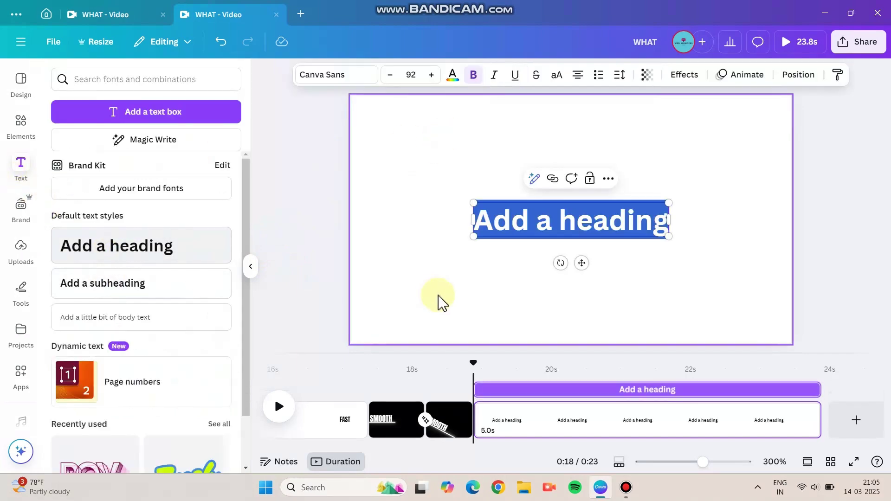
text(EYE CATCHING !!)
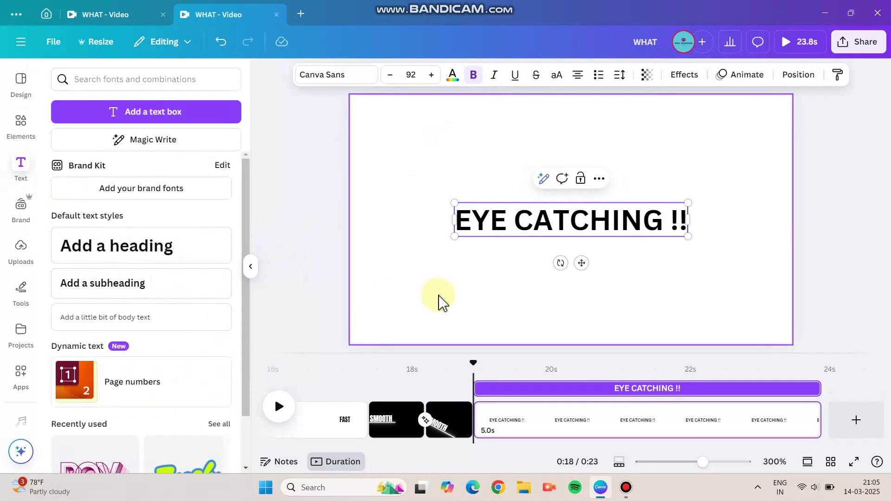
click(522, 272)
click(507, 240)
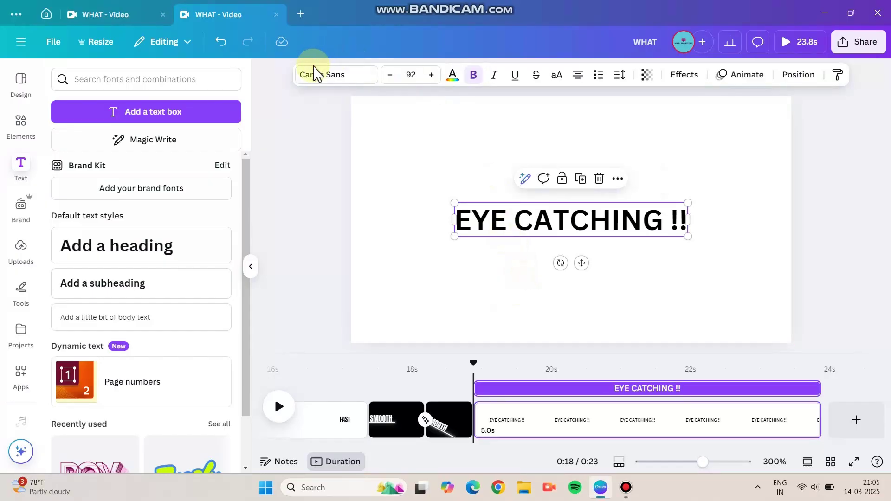
Set the EYE CATCHING !! heading in Anton, enlarge it to size 122 and center it on the page
click(313, 75)
click(93, 207)
drag(652, 239, 696, 284)
drag(659, 234, 633, 224)
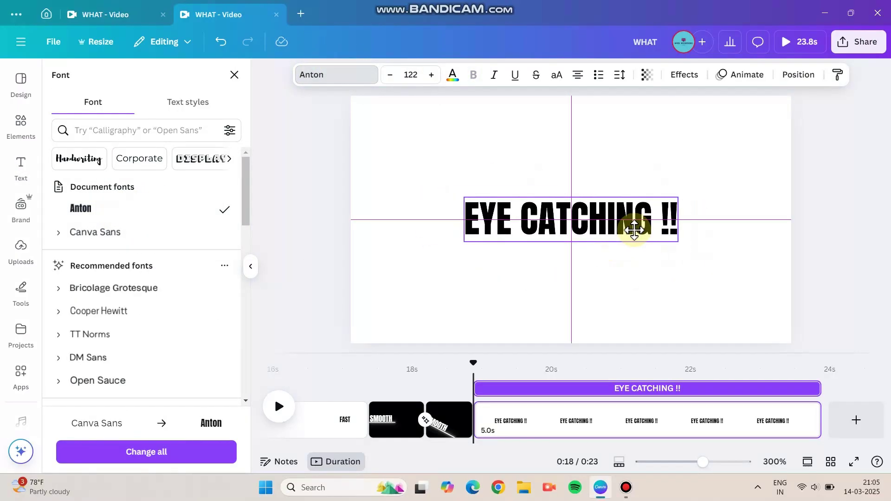
click(633, 294)
Search the elements for "red line" and add a straight red line graphic to the page
click(21, 123)
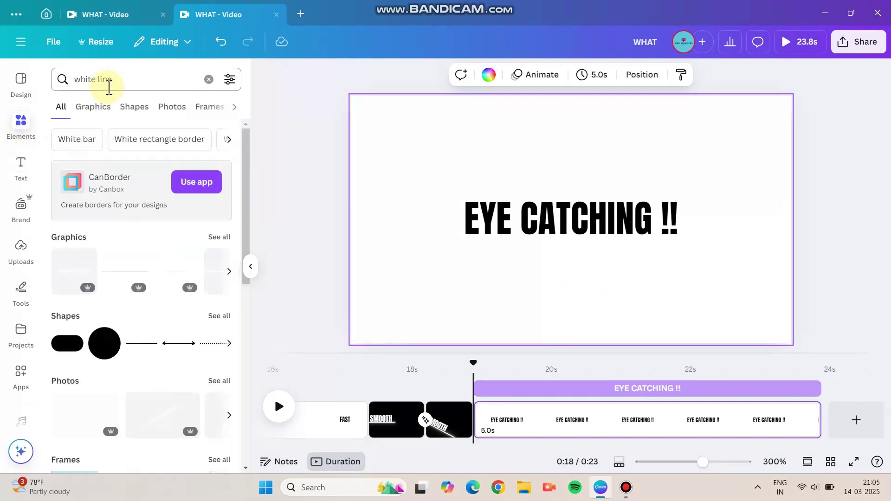
drag(113, 79, 82, 81)
text(led)
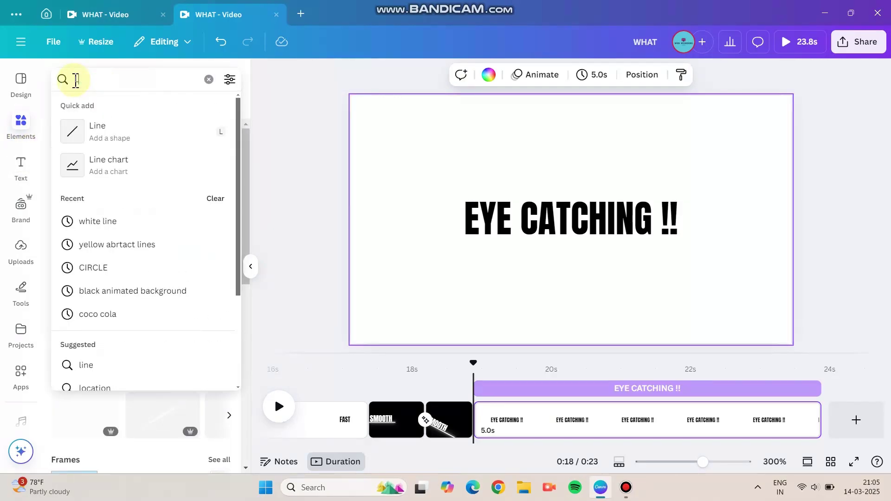
key(BackSpace)
key(BackSpace)
key(BackSpace)
text(red line)
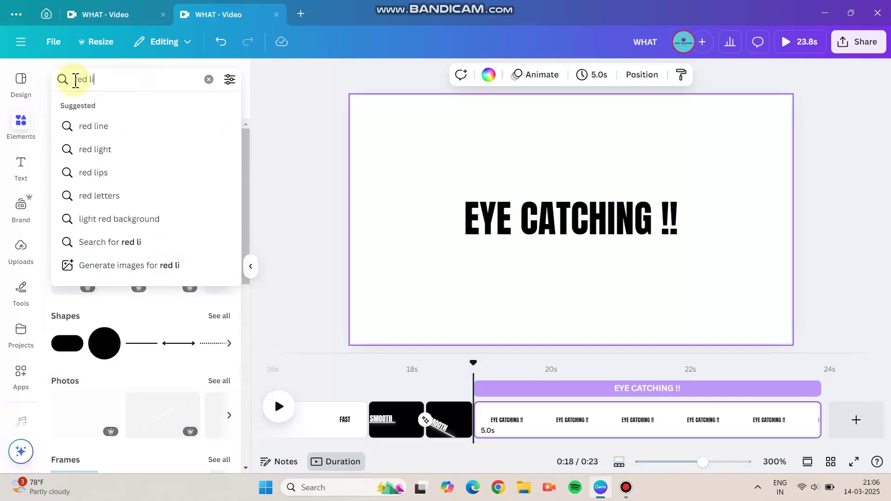
key(Return)
click(86, 285)
Rotate the red line almost upright, shorten it and place it just after the heading's exclamation marks
drag(534, 218, 587, 280)
drag(700, 284, 710, 260)
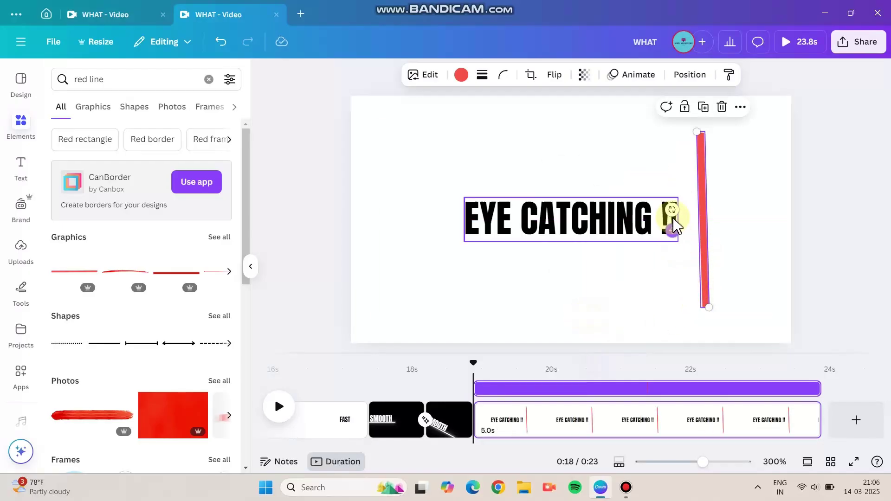
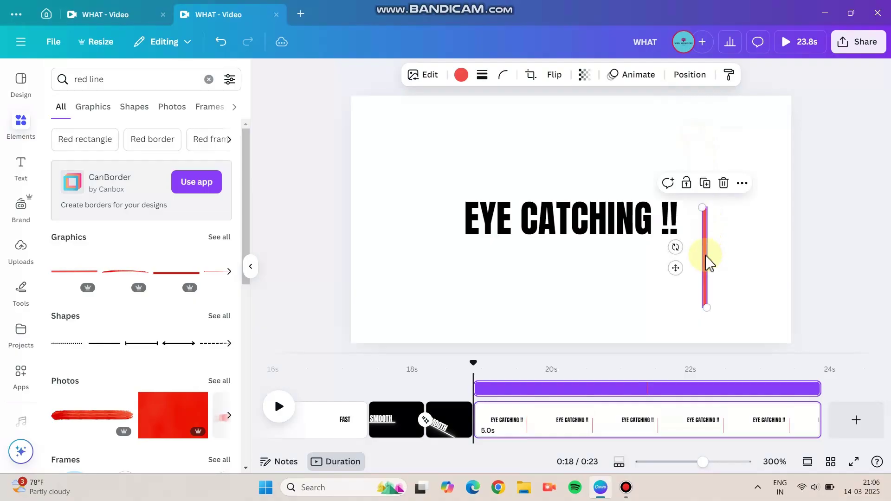
drag(699, 219, 698, 219)
click(636, 179)
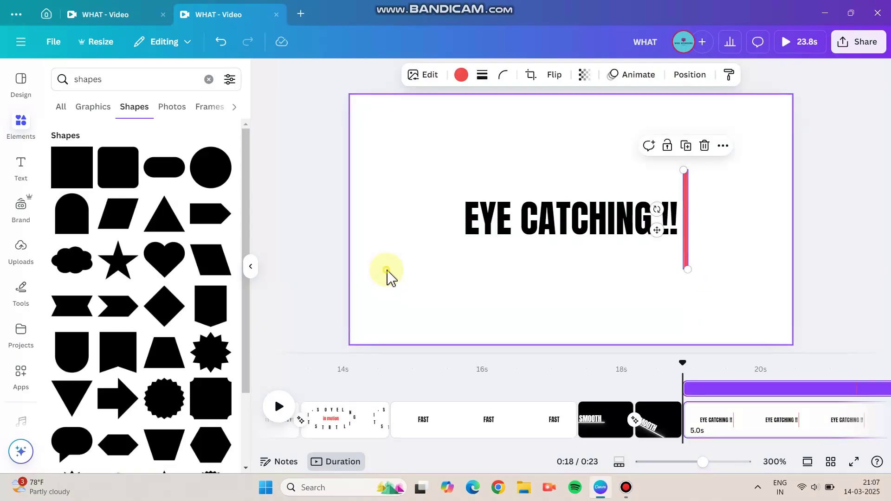
click(388, 274)
Add a square shape and stretch it into a rectangle slightly wider than the EYE CATCHING !! text
scroll(156, 329, down, 3)
scroll(155, 339, up, 3)
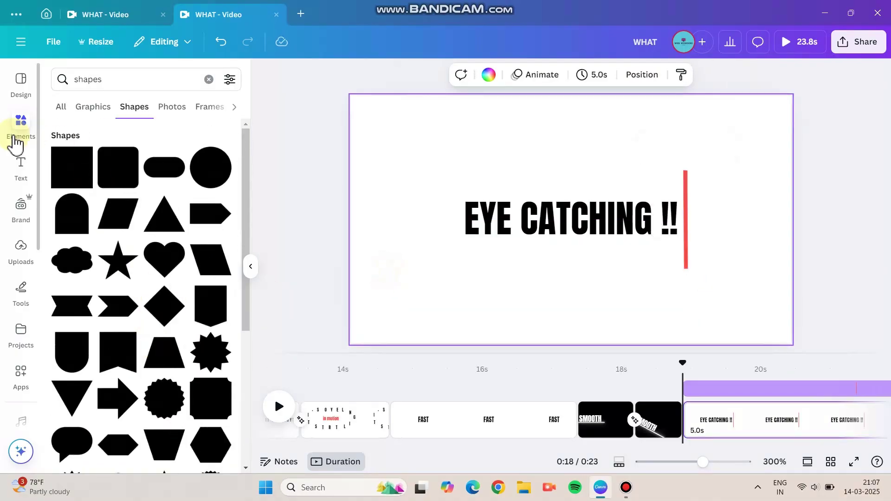
click(72, 167)
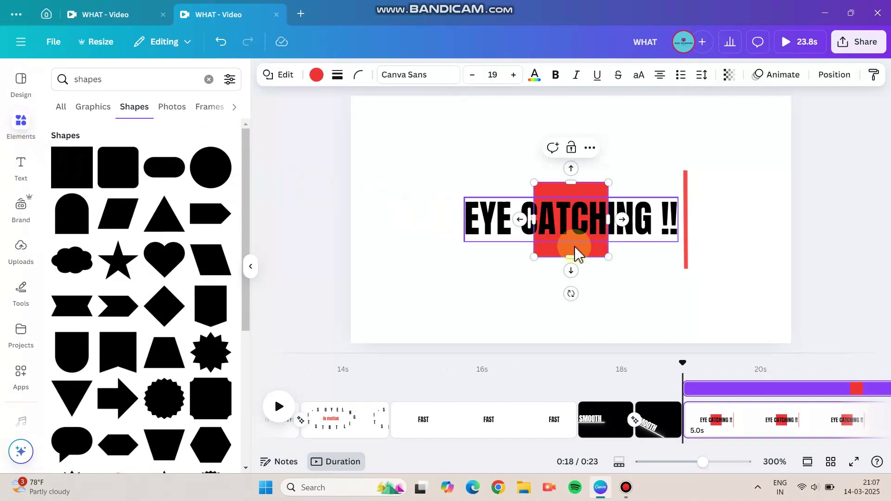
drag(574, 245, 503, 307)
drag(540, 282, 693, 265)
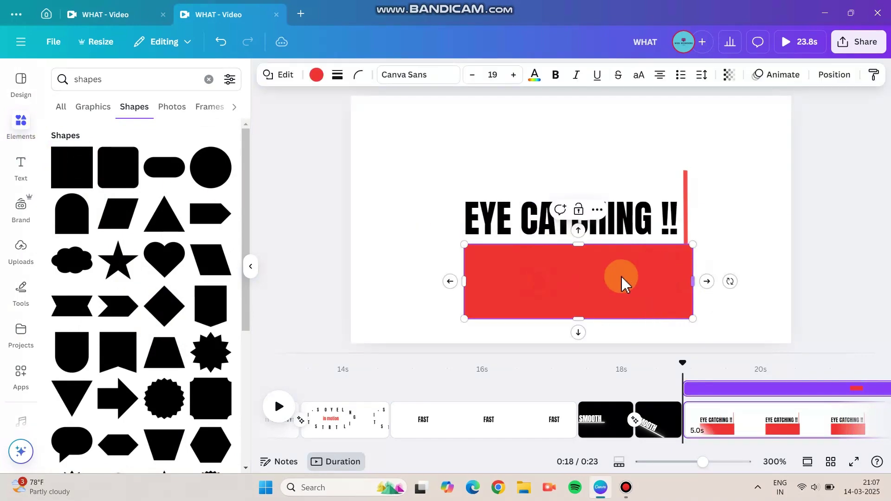
drag(528, 301, 485, 295)
Recolor the rectangle white and place it flush against the red line's right side
click(323, 74)
click(219, 162)
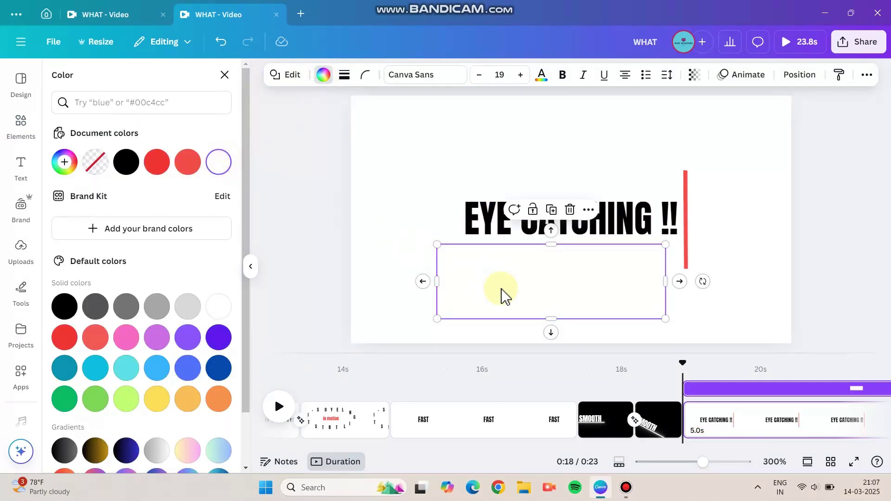
drag(497, 264, 713, 191)
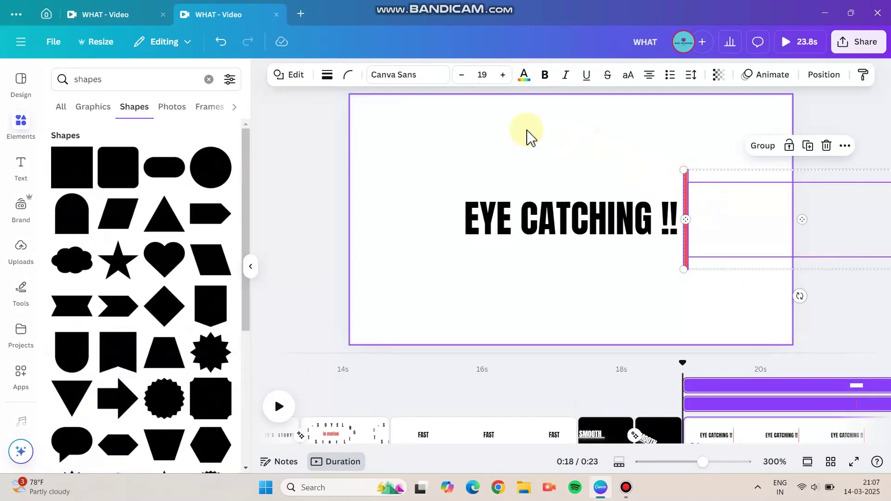
Group the red line with the white rectangle, then layer the group above EYE CATCHING !! and over the text
click(753, 146)
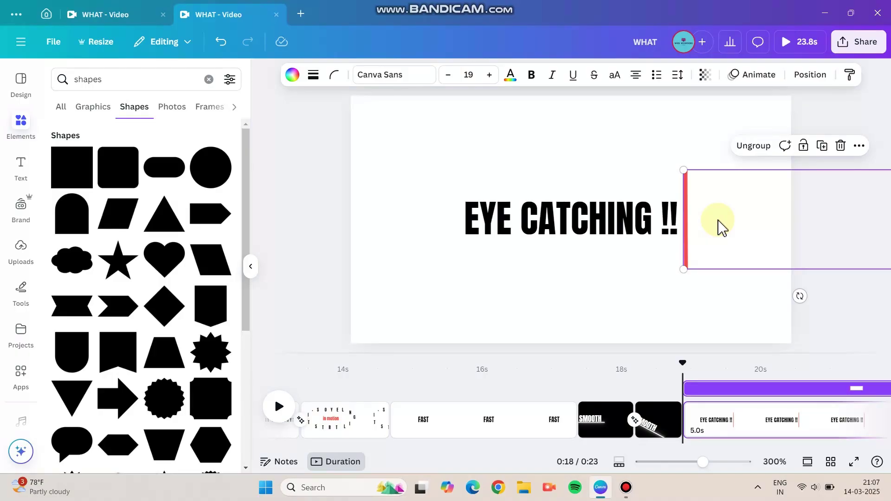
click(807, 74)
click(195, 102)
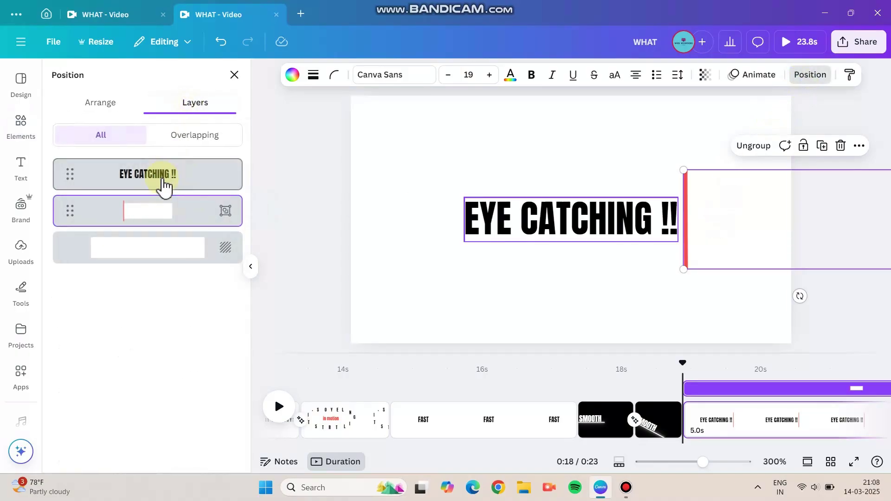
drag(163, 187, 153, 216)
drag(682, 225, 509, 211)
Create a straight rightward motion path for the group that uncovers the text, with Steady movement and speed at about three quarters
click(757, 76)
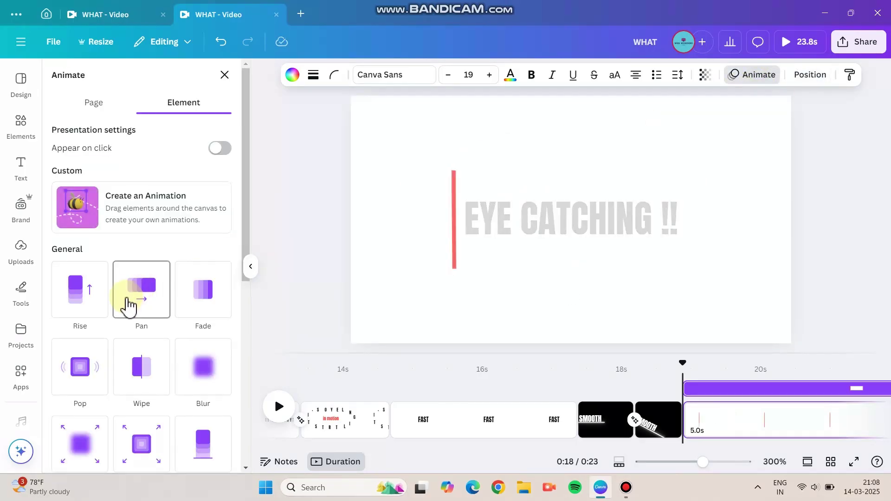
click(124, 215)
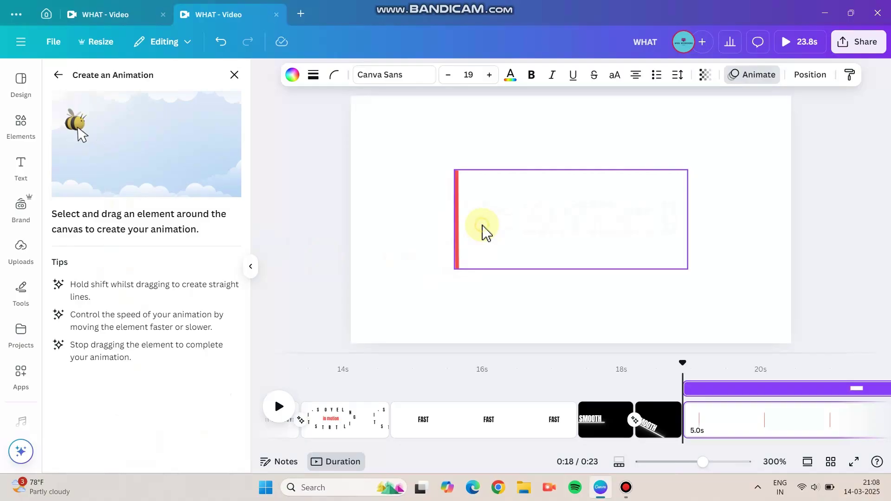
drag(595, 233, 658, 246)
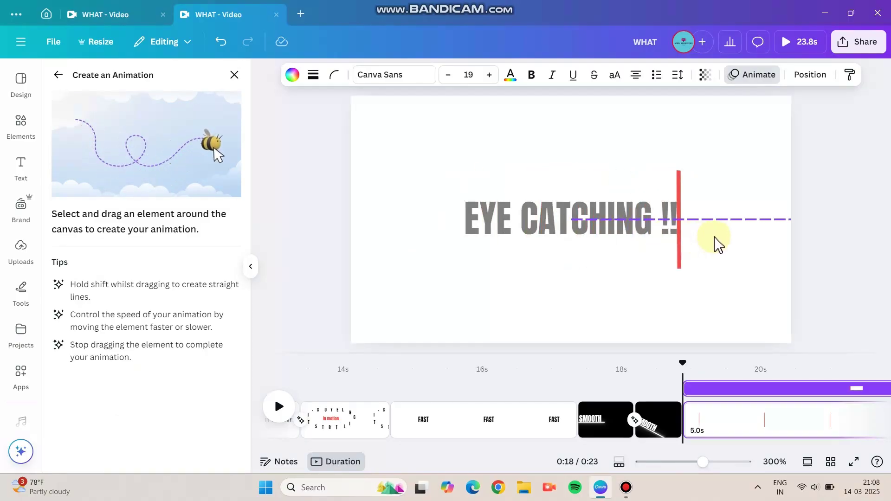
drag(743, 244, 744, 245)
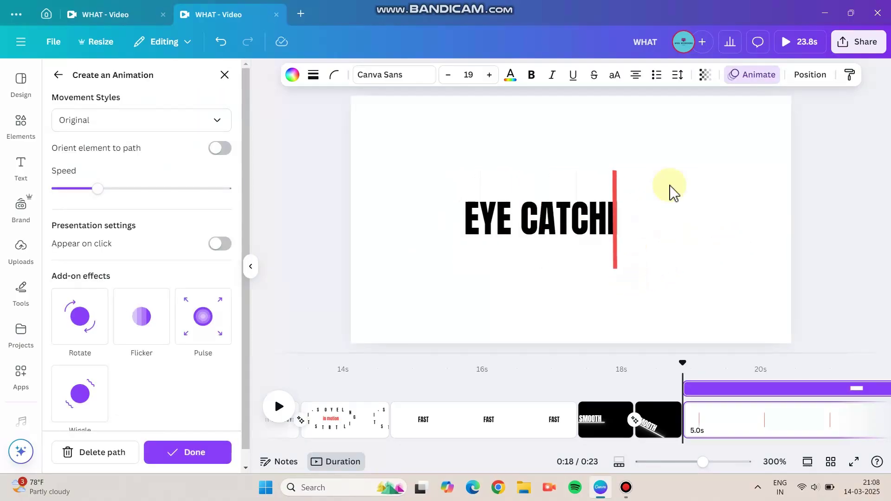
click(140, 120)
click(96, 200)
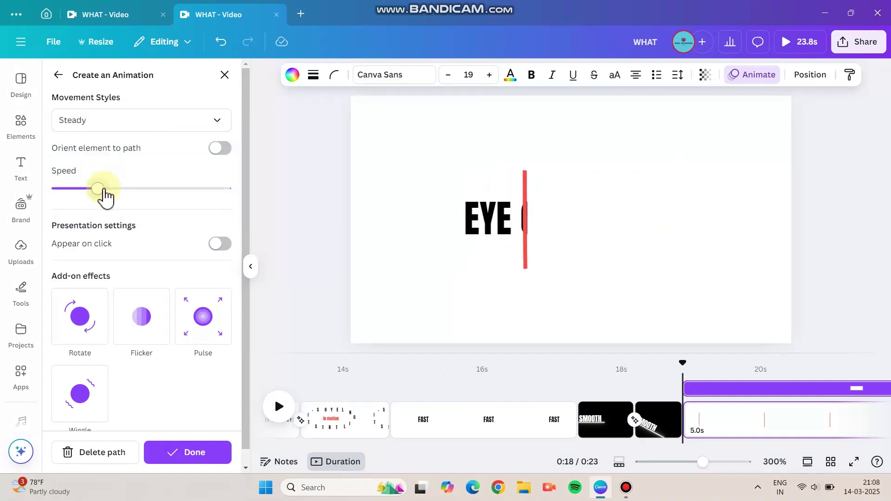
drag(104, 189, 182, 189)
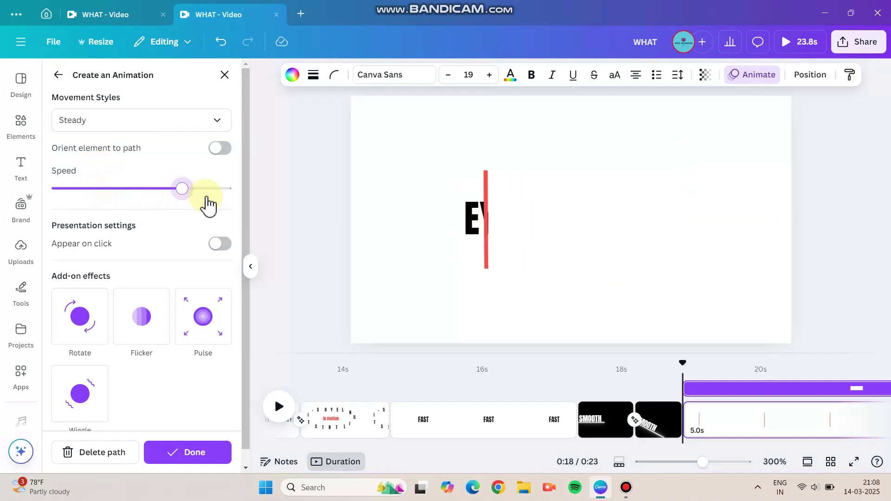
click(386, 255)
Shorten the EYE CATCHING !! page on the timeline and play it back
drag(682, 449, 745, 437)
drag(857, 427, 630, 430)
click(642, 431)
key(space)
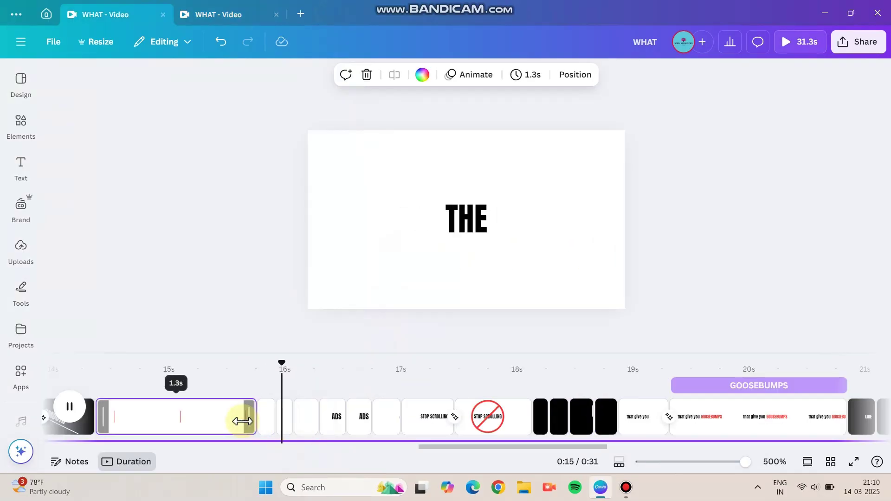
Examine the short word pages in the finished reference design, from THE and ADS THAT through YOU to STOP SCROLLING
key(space)
click(266, 424)
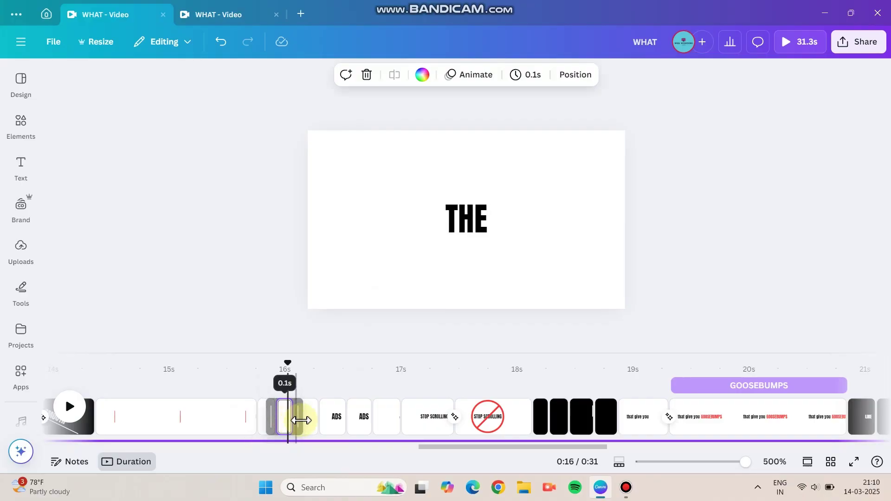
click(338, 426)
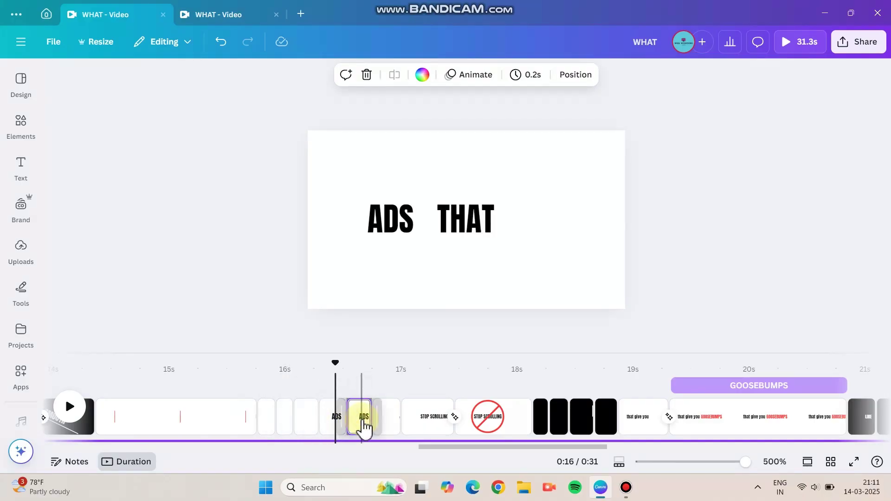
click(387, 425)
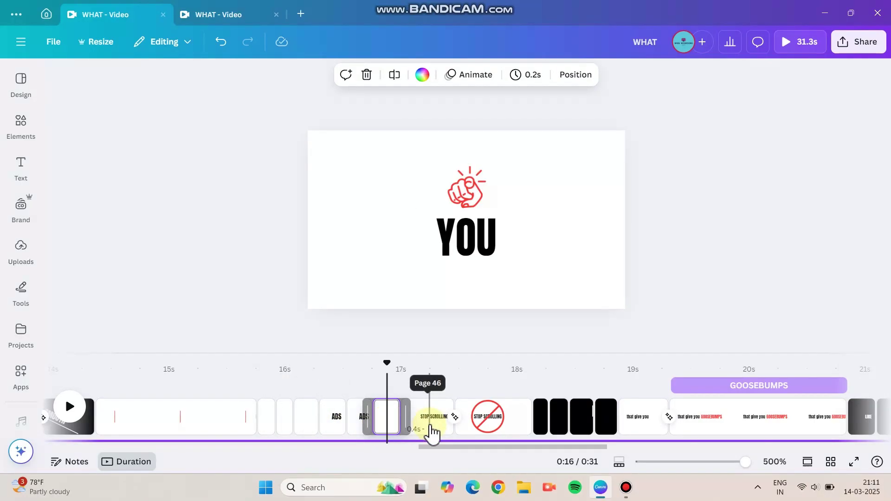
click(431, 426)
key(space)
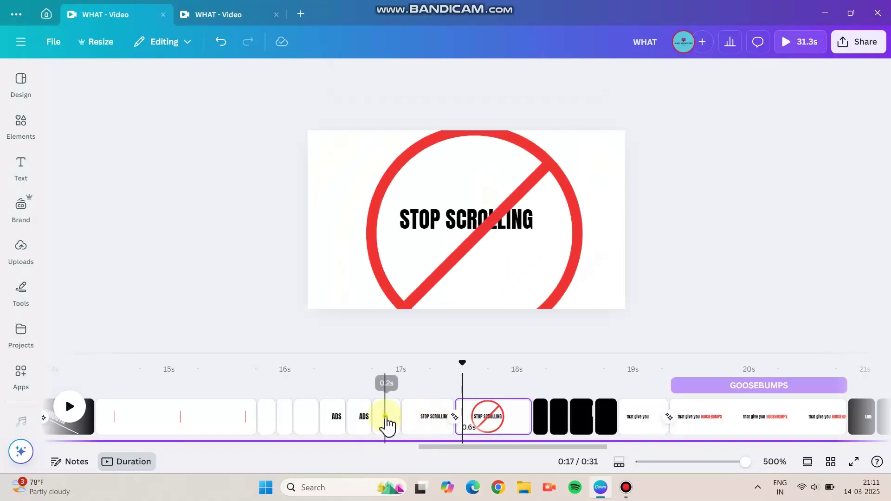
click(385, 417)
key(space)
key(space)
click(419, 415)
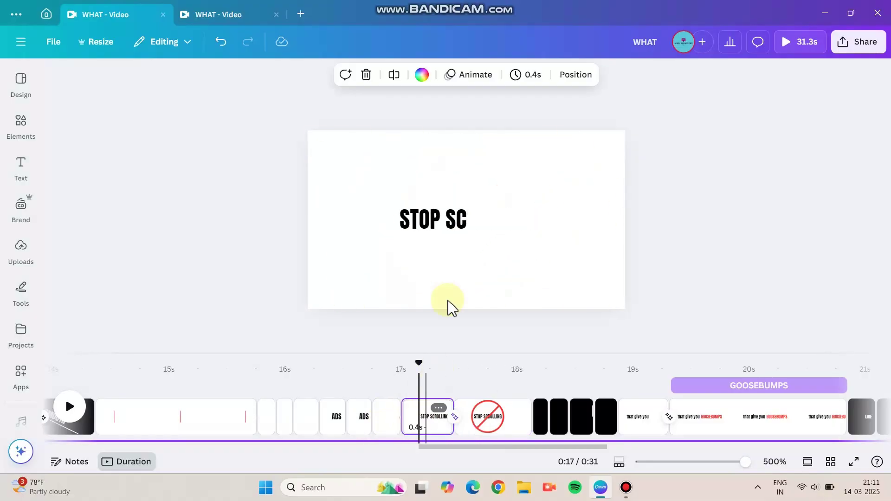
Inspect the oversized red prohibition circle around the first STOP SCROLLING page and compare it with the following page
click(509, 176)
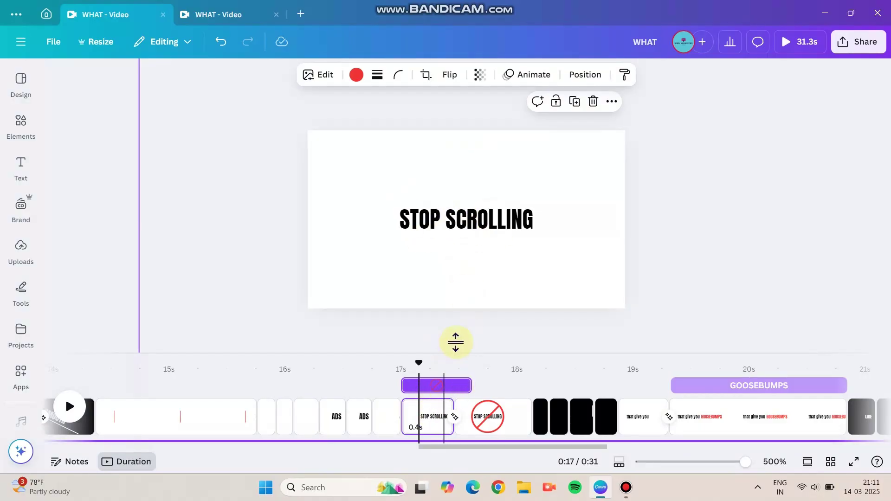
ctrl+scroll(478, 249, down, 5)
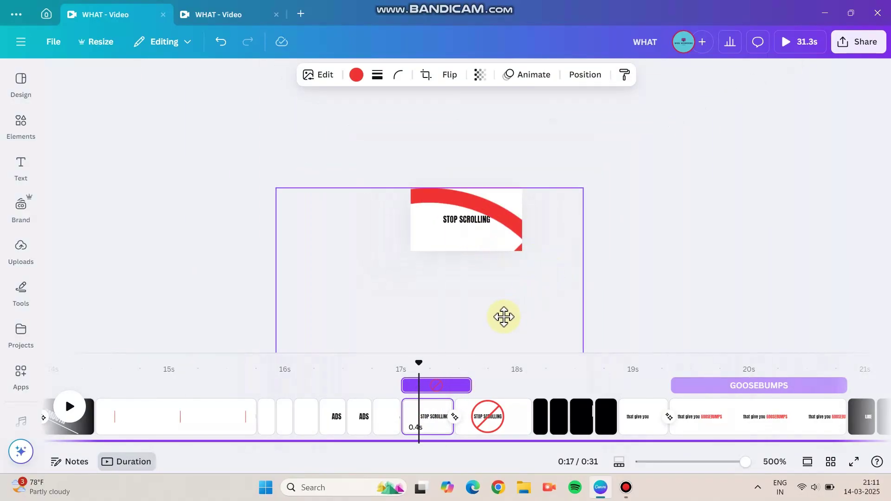
drag(513, 301, 562, 295)
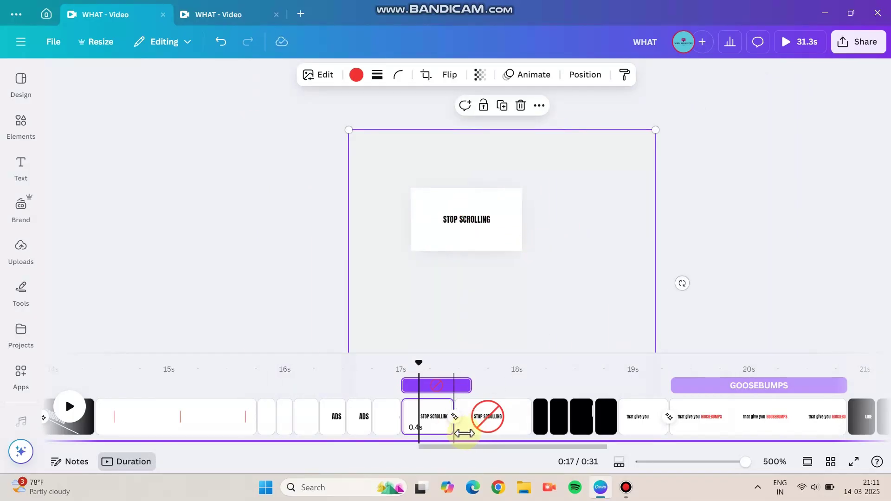
click(490, 425)
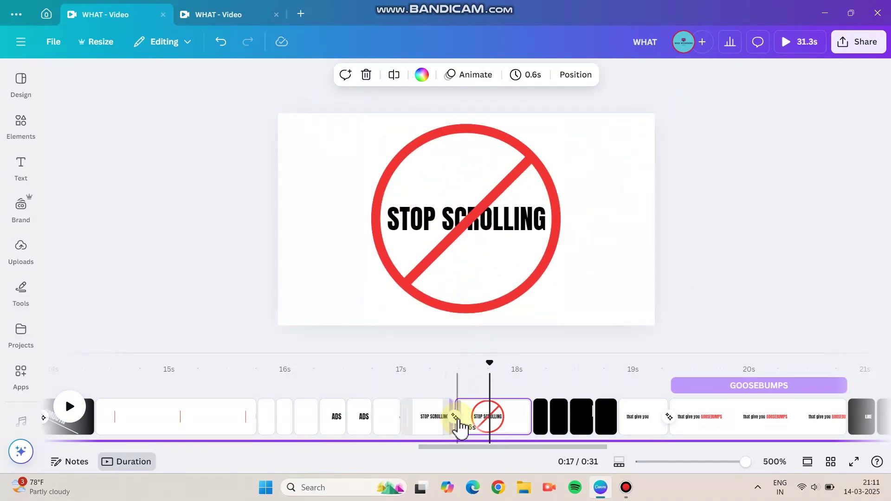
Check the Match & Move transition between the two STOP SCROLLING pages and play them back
click(456, 418)
click(80, 311)
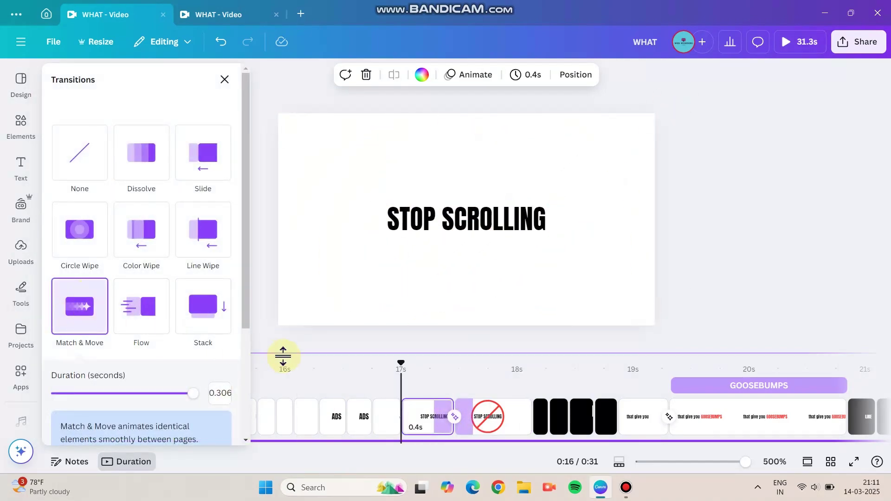
key(space)
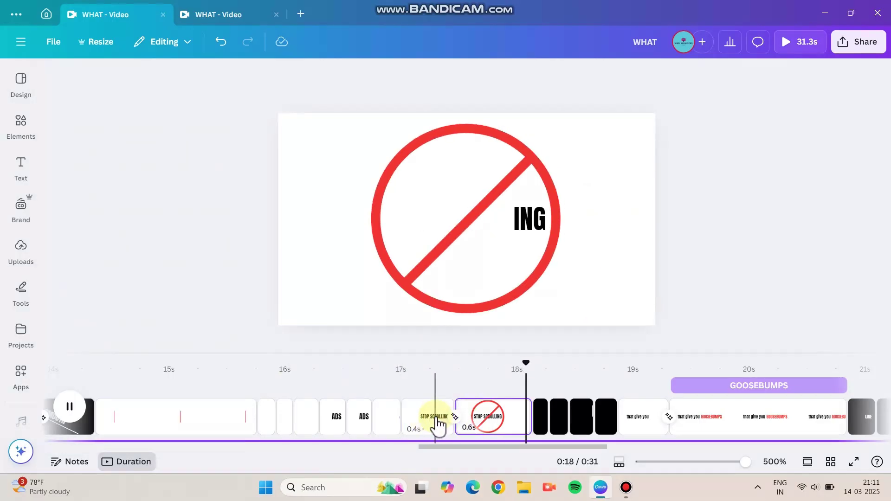
key(space)
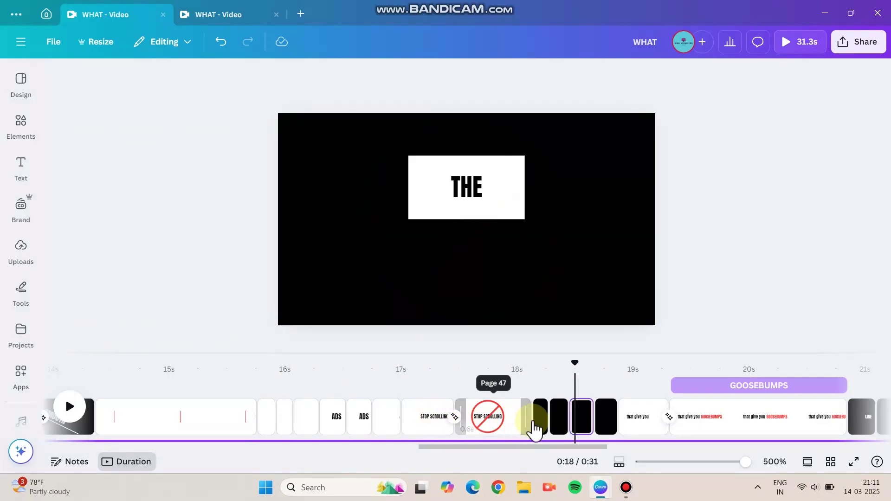
Examine the black pages with the white rectangle and THE, one by one, up to the "that give you" page
click(536, 427)
click(414, 195)
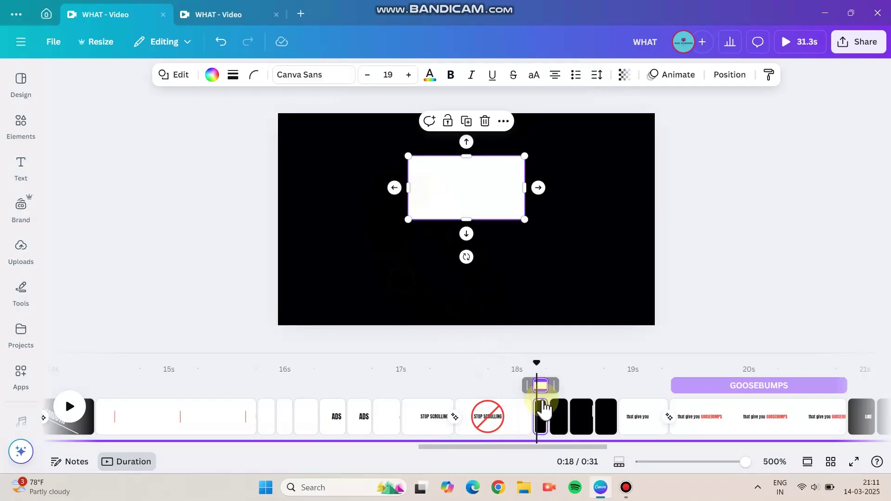
click(556, 417)
click(579, 422)
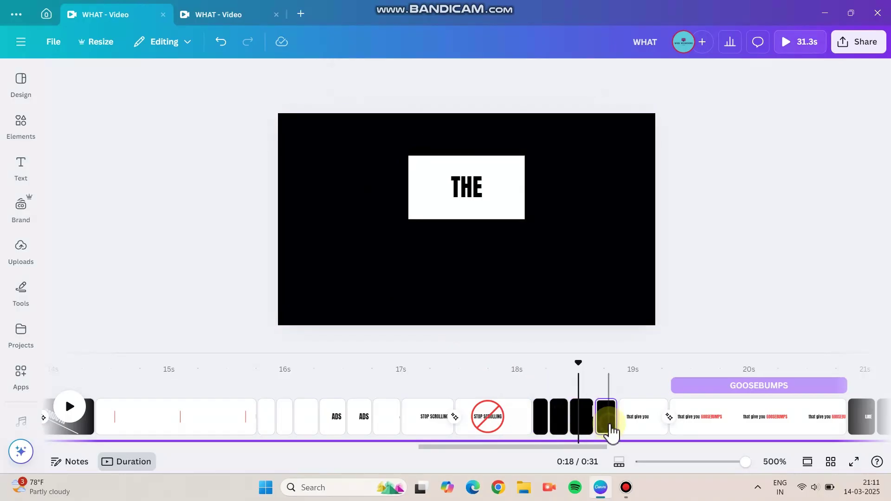
click(610, 431)
click(650, 428)
Delete the motion path of the red GOOSEBUMPS text and record a new short one with Original movement style
click(512, 270)
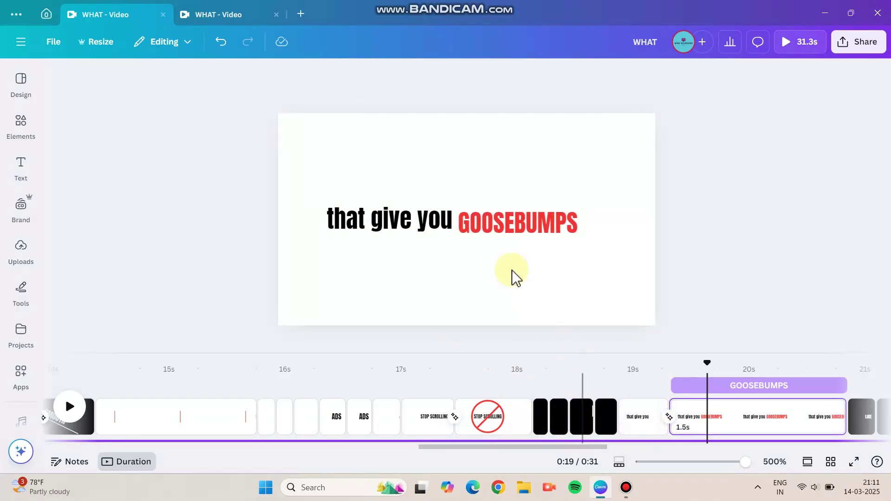
click(507, 232)
click(635, 74)
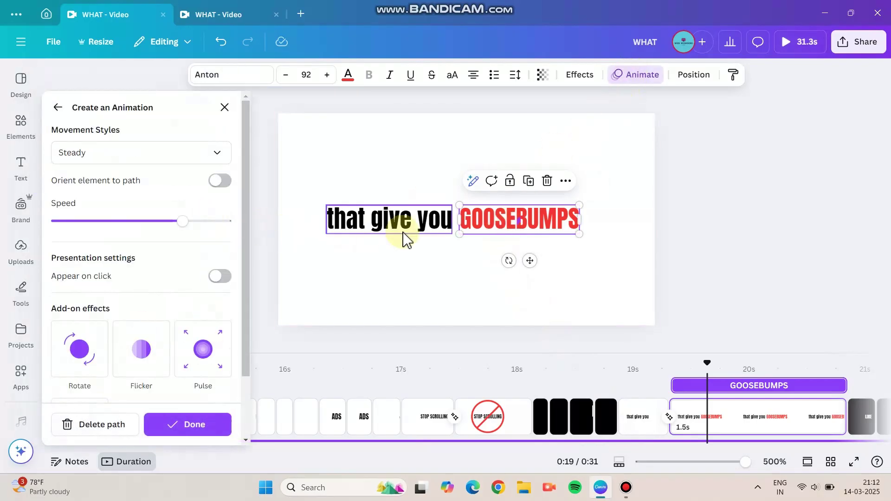
click(123, 424)
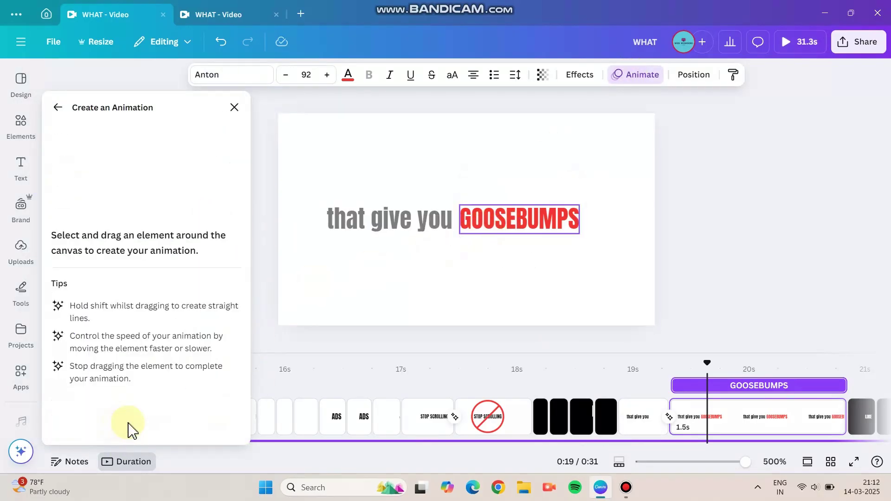
drag(500, 224, 492, 232)
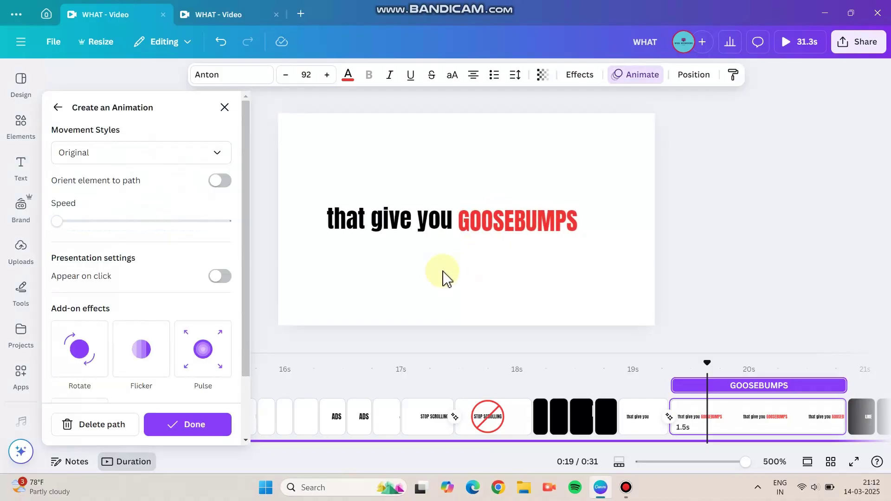
click(197, 431)
scroll(773, 428, down, 1)
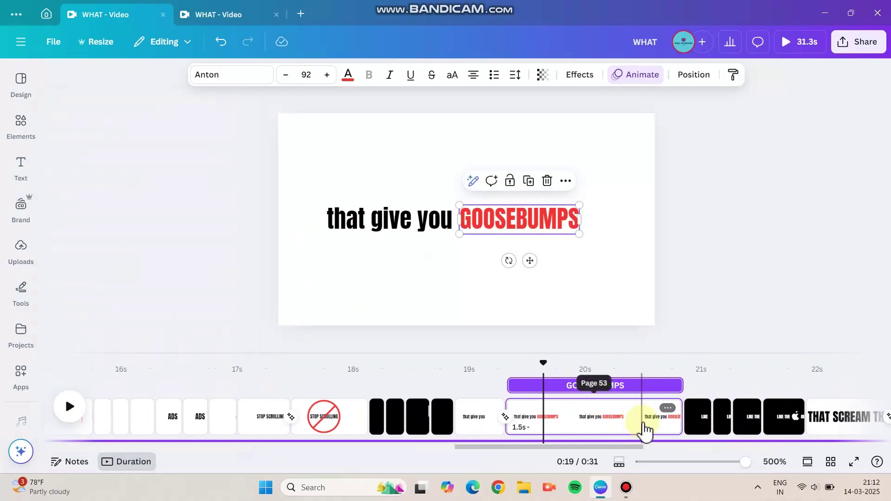
Play the design from the end of the GOOSEBUMPS page through the black LIKE THE pages to PERFECTION
click(660, 417)
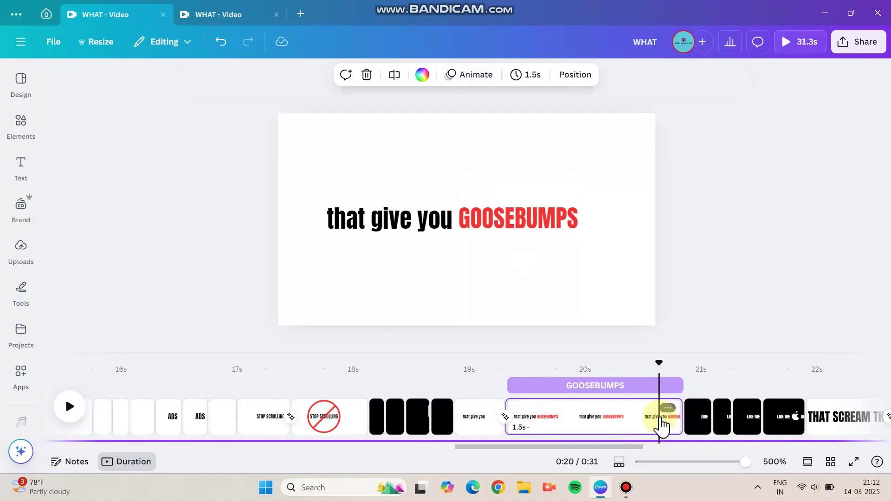
key(space)
key(space)
key(space)
key(space)
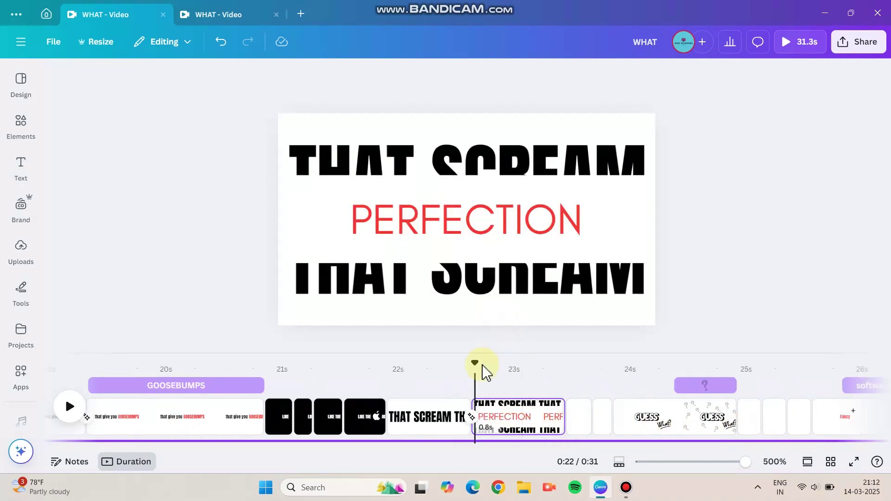
On the THAT SCREAM page, move the two half-text images apart vertically and restore both to their uncropped height
click(429, 411)
click(480, 237)
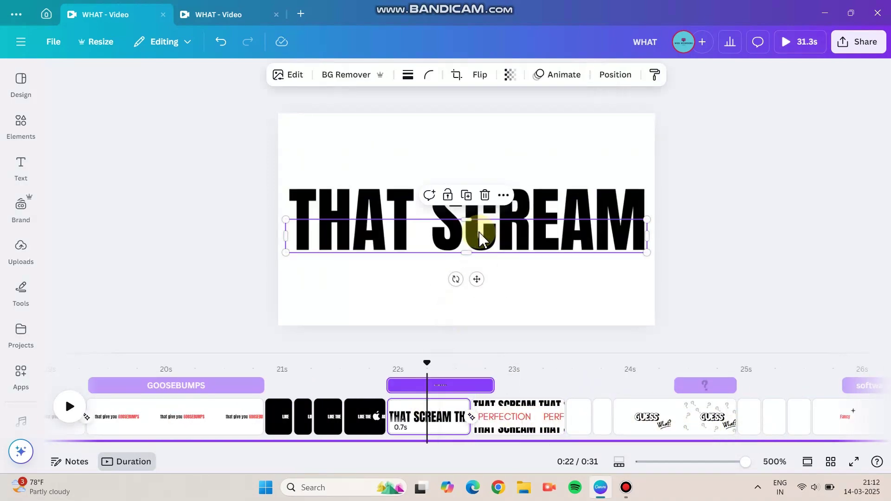
drag(480, 238, 462, 249)
click(541, 195)
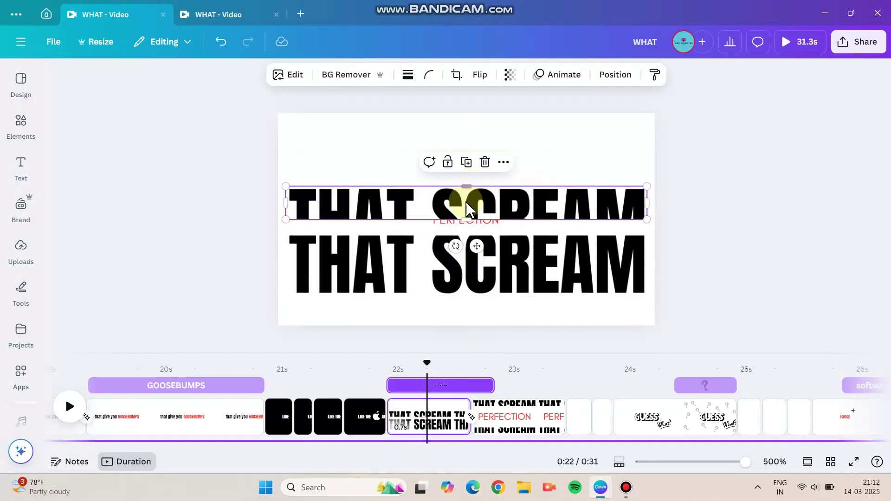
drag(466, 204, 479, 175)
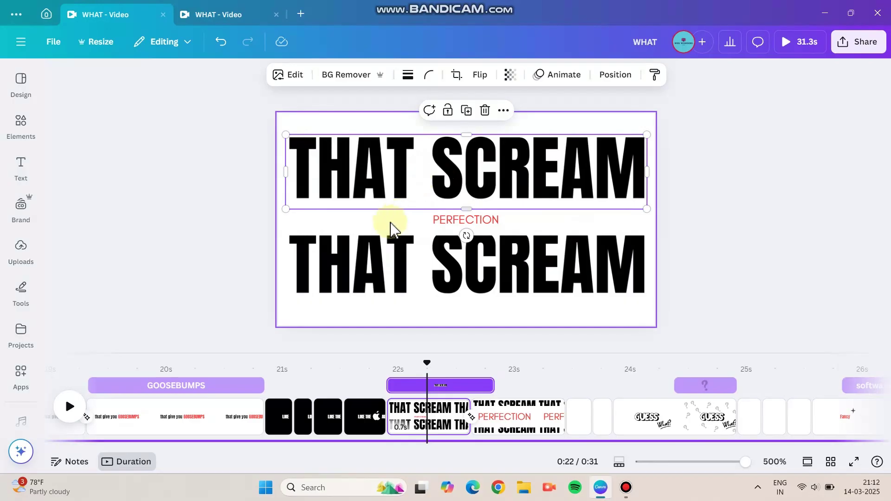
Crop the two THAT SCREAM images to an upper and a lower half and rejoin them to cover the small PERFECTION text
drag(469, 208, 471, 171)
click(469, 258)
drag(466, 235, 451, 222)
drag(453, 171, 450, 199)
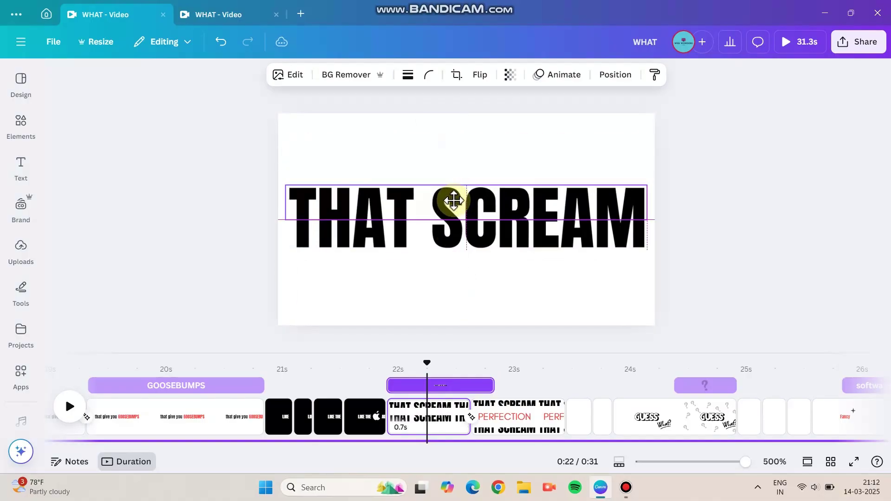
click(570, 284)
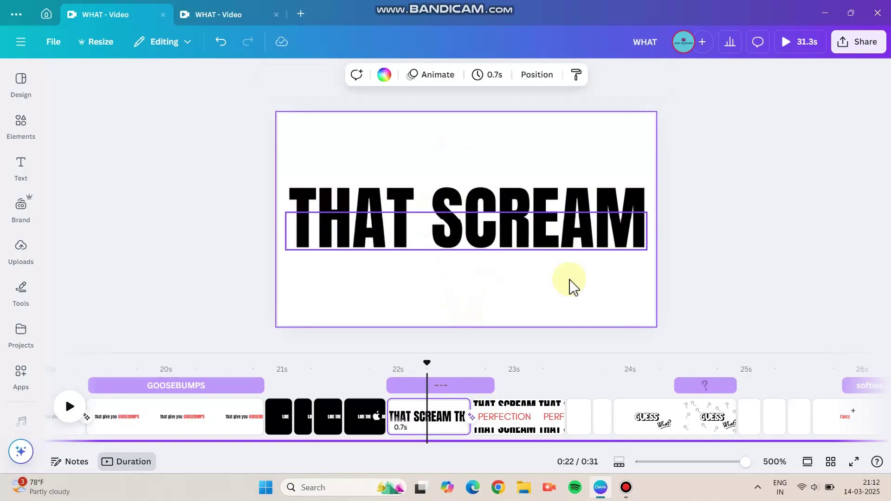
Scale the large red PERFECTION text on the following page down to about font size 199
click(510, 418)
click(535, 243)
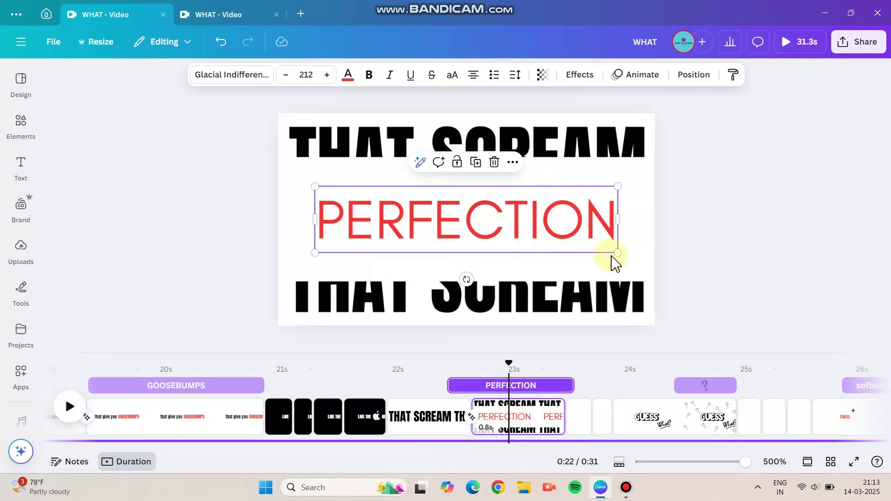
mouse_move(615, 254)
mouse_down()
mouse_move(515, 231)
mouse_move(597, 255)
mouse_up()
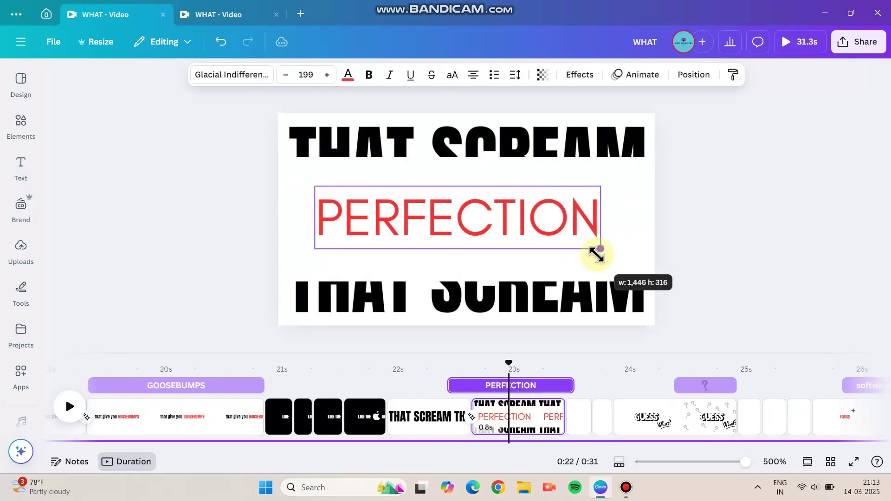
Check the Match & Move transition between the THAT SCREAM and PERFECTION pages and compare both pages
click(472, 416)
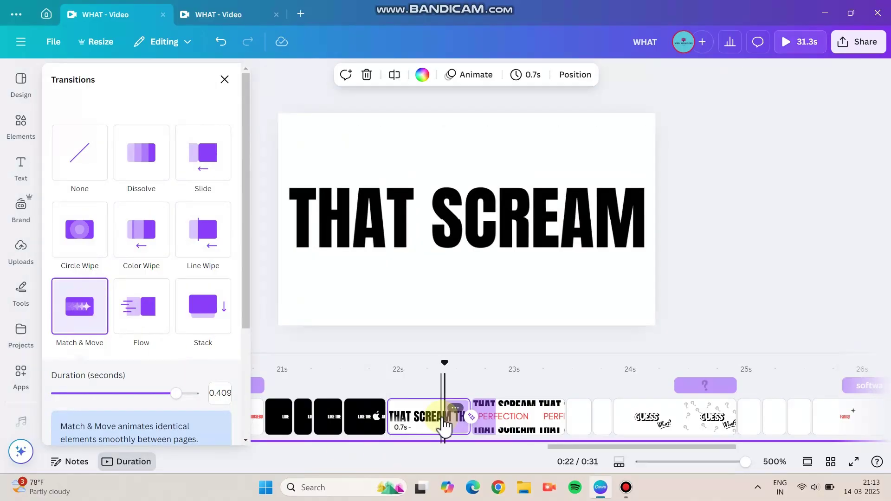
click(532, 426)
click(545, 421)
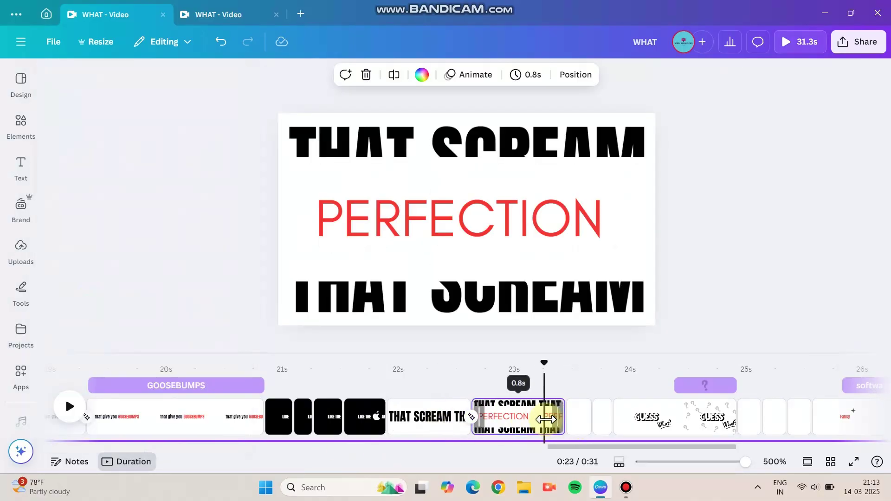
Play the pages after PERFECTION, through GUESS What and Fancy software, to JUST CANVA
click(581, 423)
key(space)
key(space)
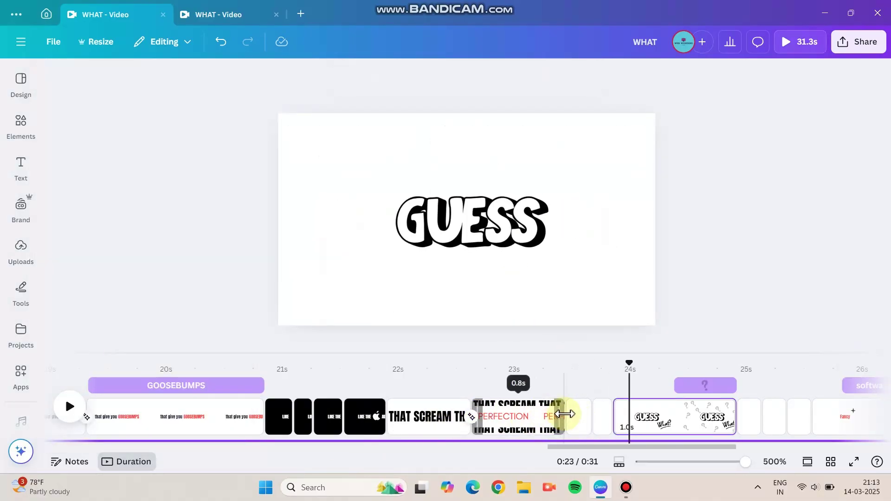
key(space)
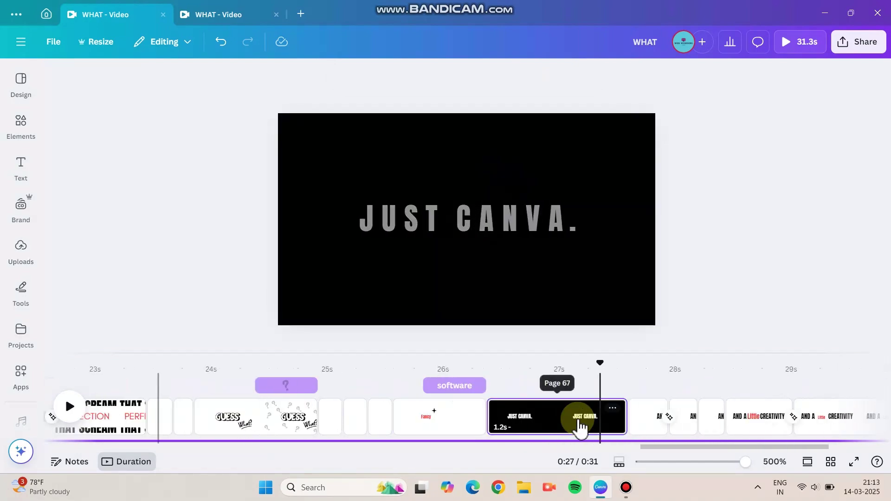
Review the Spread text animation on the JUST CANVA. title and play its page
click(531, 223)
click(634, 77)
scroll(123, 350, down, 5)
click(100, 343)
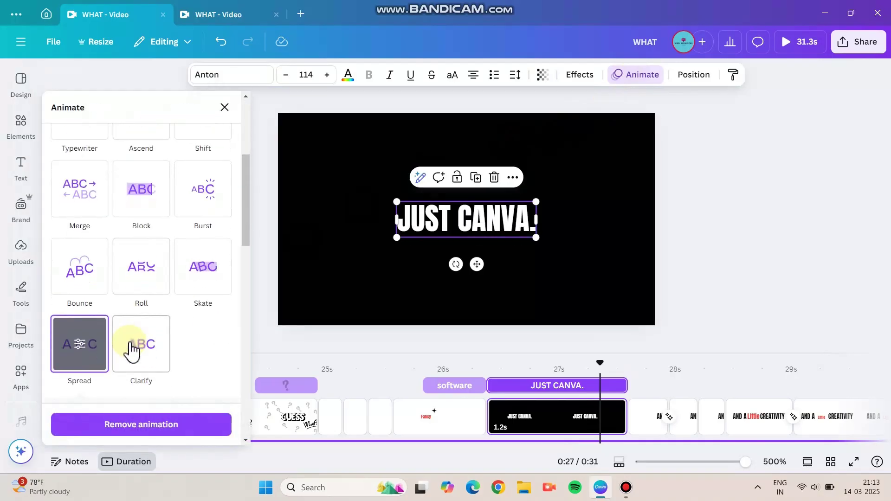
click(471, 409)
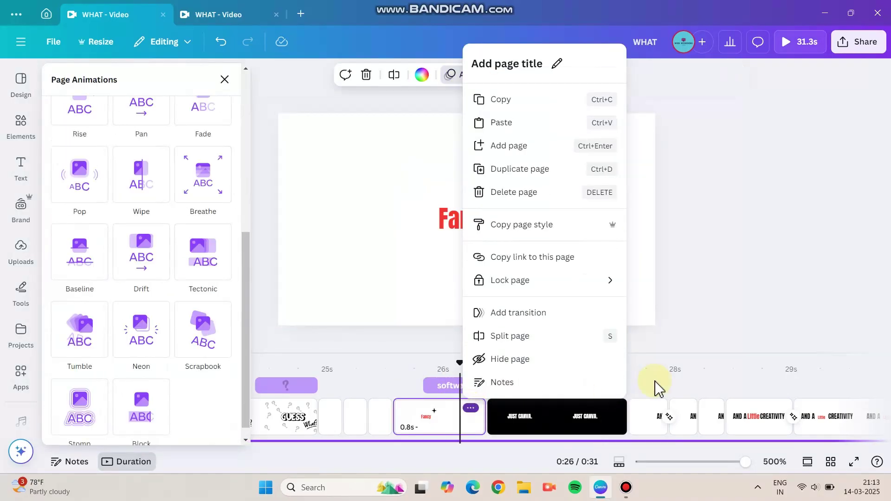
click(696, 402)
click(562, 423)
key(space)
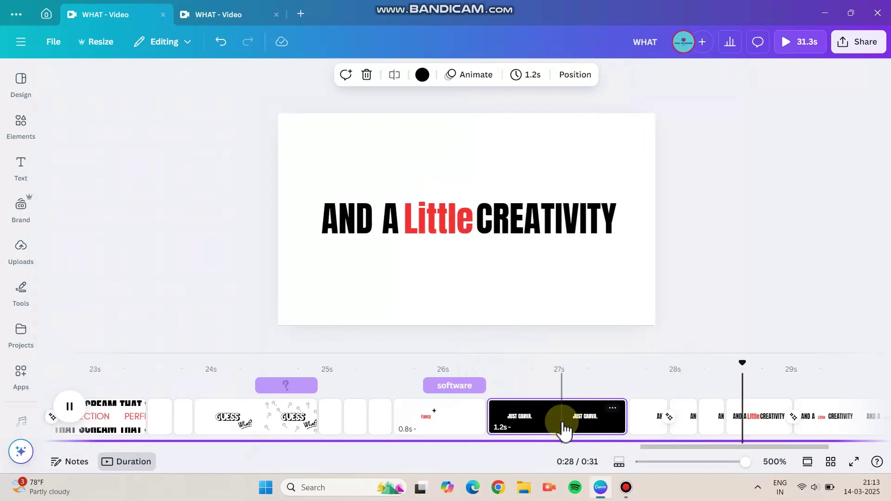
Examine the AND A Little CREATIVITY pages one by one, up to the page where Little shrinks
click(682, 422)
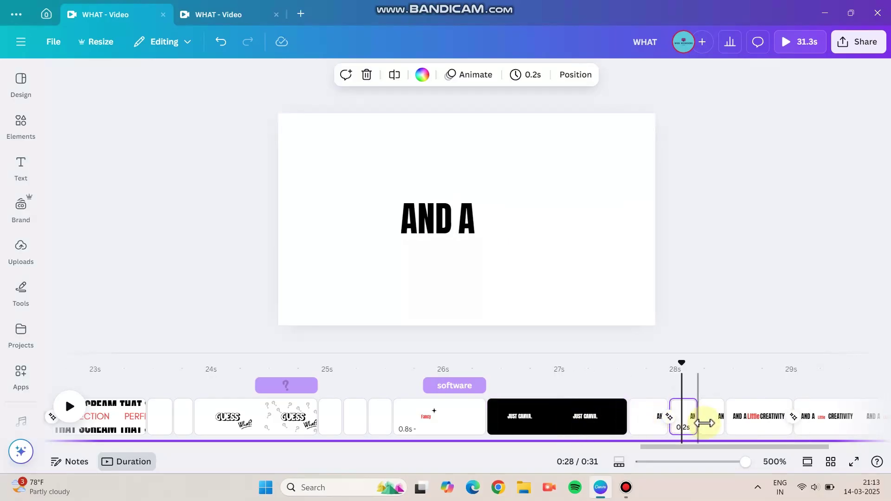
click(708, 424)
click(751, 425)
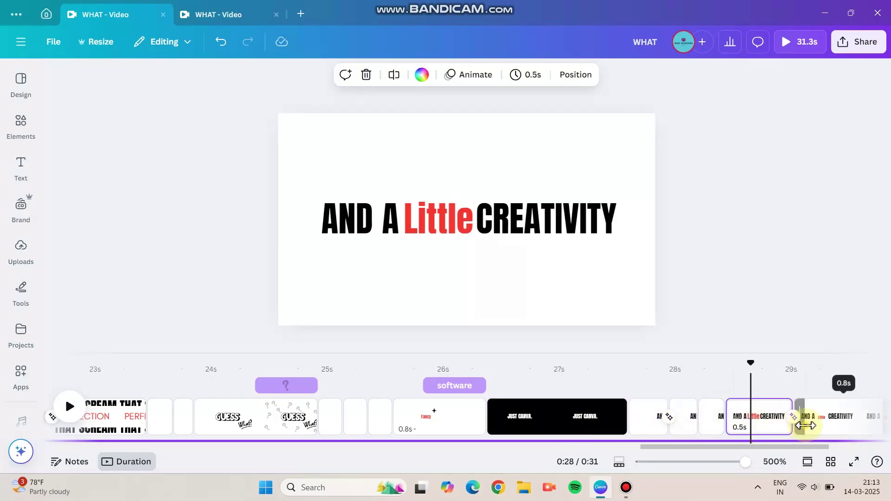
click(807, 425)
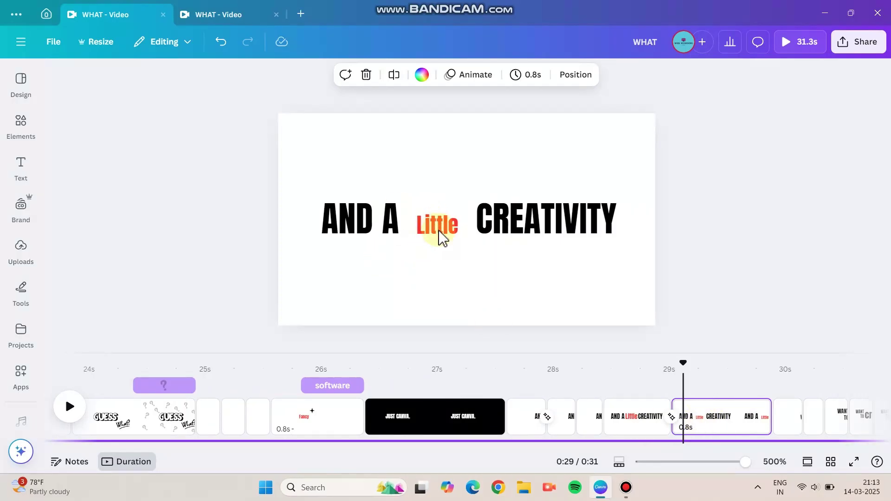
Step through the closing pages that build up WANT TO create your own ?
click(788, 426)
click(839, 426)
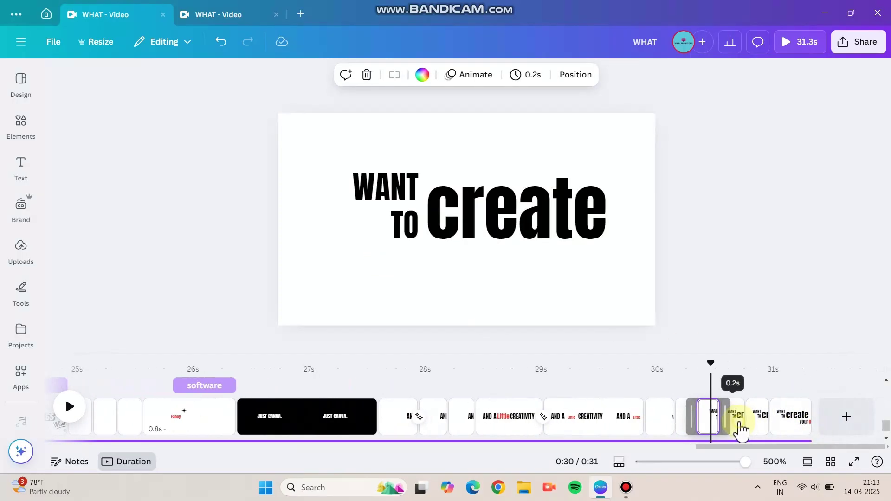
click(741, 430)
click(792, 429)
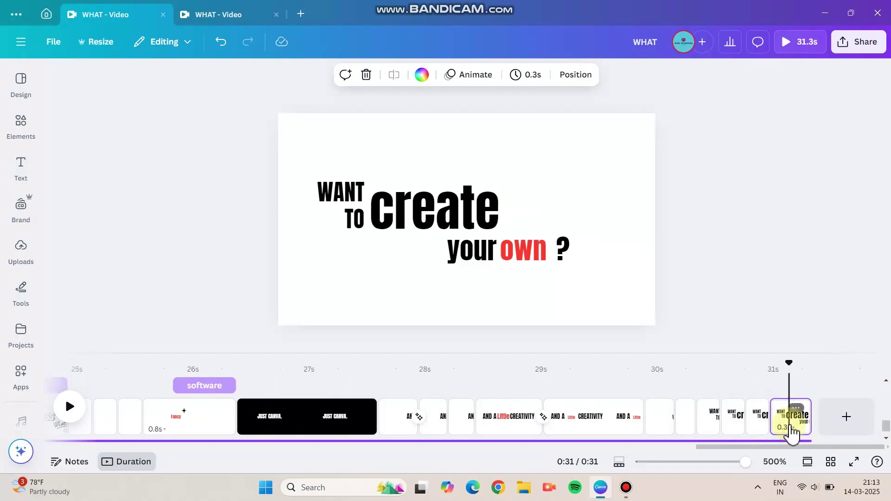
On the page before the last, inspect the off-page element placed beyond the upper edge of the "your own" layout
click(761, 425)
click(555, 325)
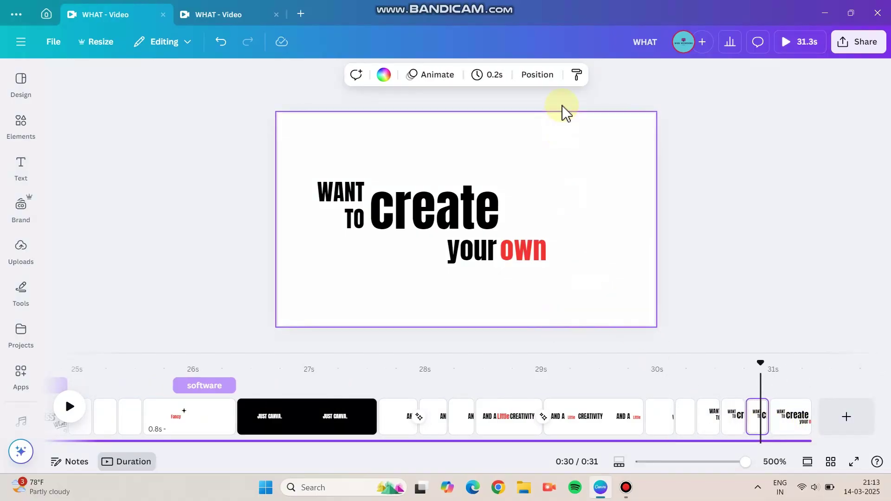
click(589, 118)
mouse_move(600, 102)
mouse_down()
mouse_move(584, 156)
mouse_move(600, 103)
mouse_up()
click(697, 299)
Inspect the off-page words beside the canvas on the earlier closing pages, working back from "your" to WANT TO
click(732, 413)
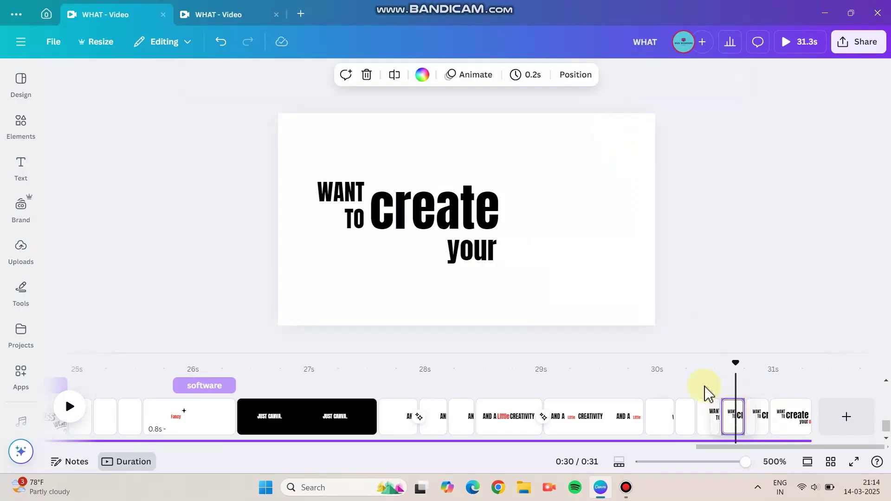
click(637, 264)
mouse_move(630, 269)
mouse_down()
mouse_move(575, 267)
mouse_move(640, 264)
mouse_move(591, 272)
mouse_move(633, 264)
mouse_up()
click(711, 416)
click(682, 416)
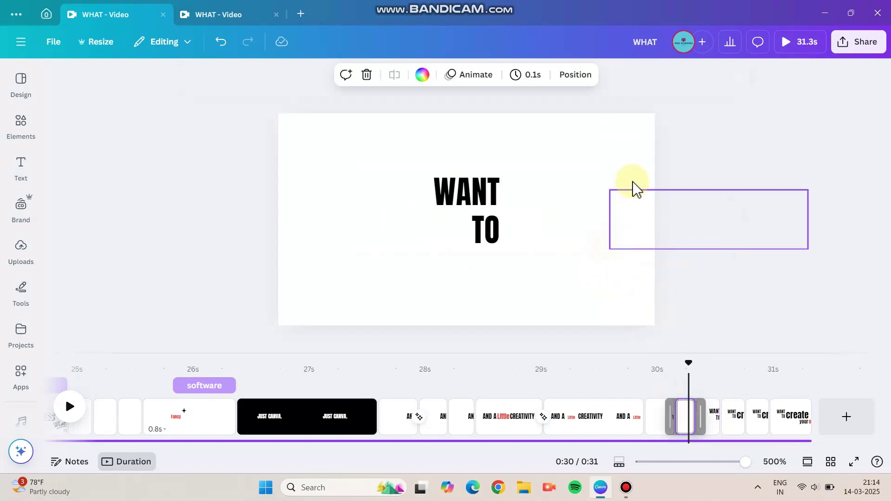
drag(631, 189, 627, 220)
Play the closing WANT TO create your own ? sequence to its end and return to the JUST CANVA. page
click(666, 423)
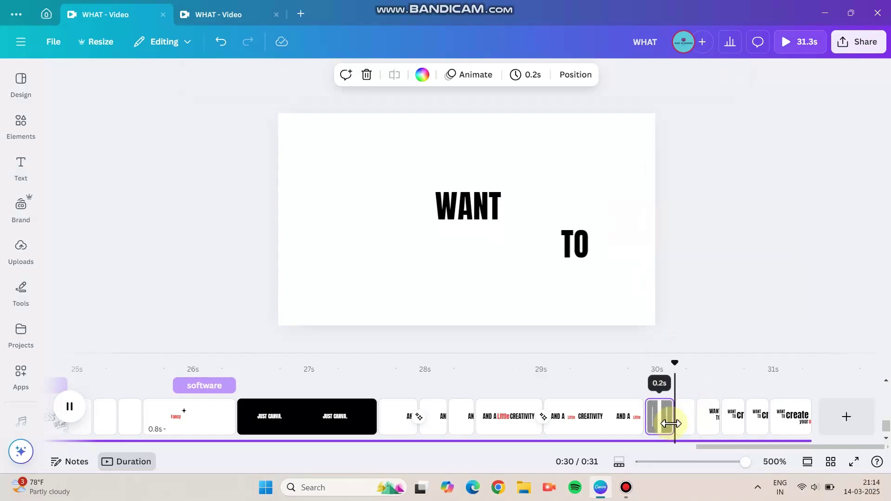
key(space)
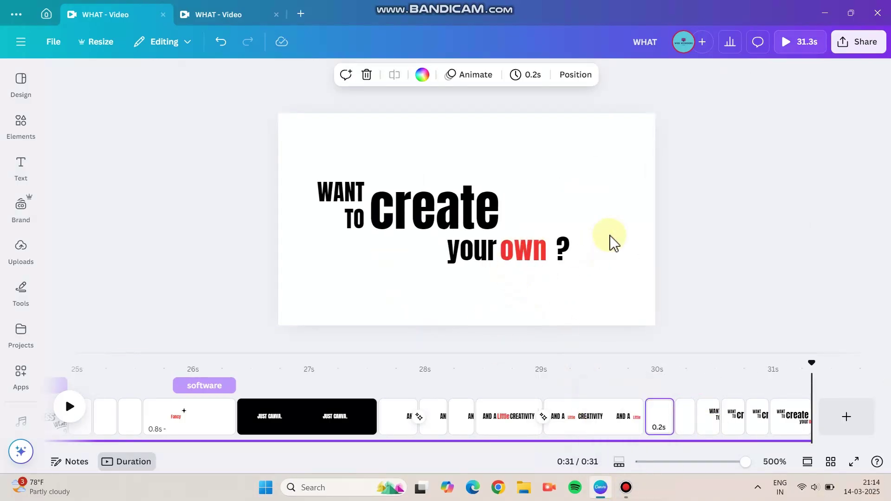
click(335, 429)
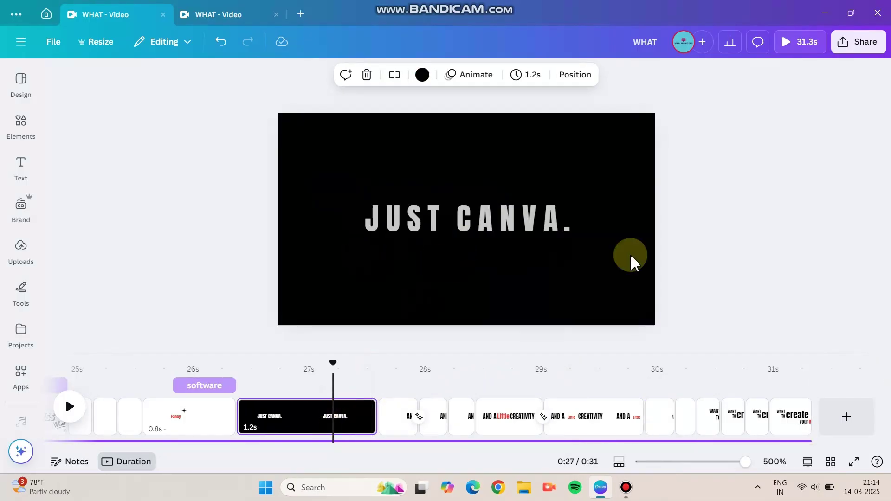